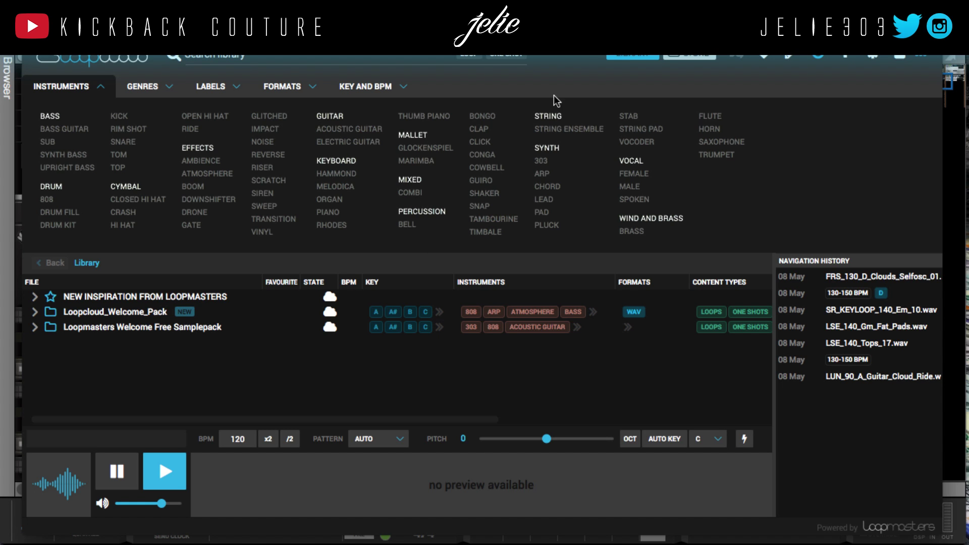
Filter the library to female vocals and preview DJH_122_Deep_free_jazz_Vocal_sexy_laugh.wav
{"action": "left_click", "coordinate": [638, 176]}
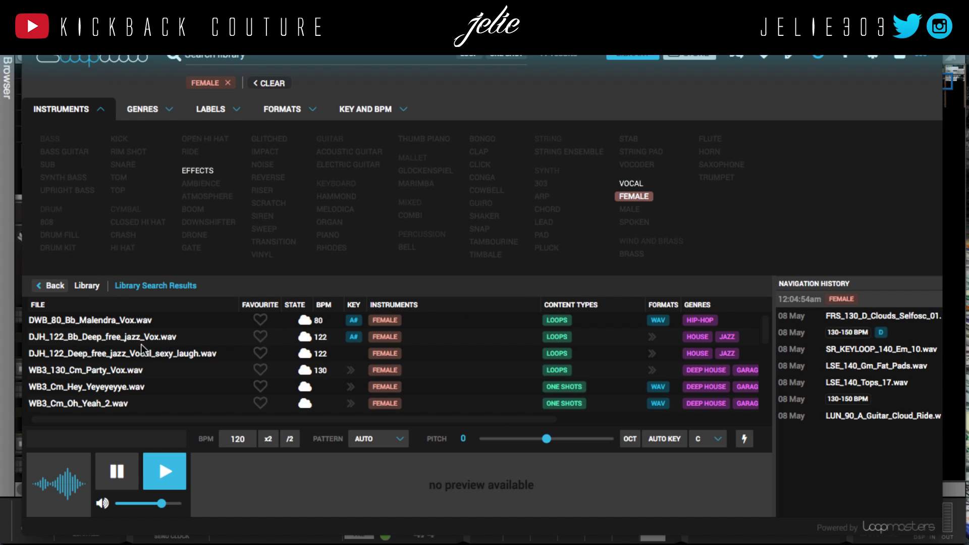
{"action": "left_click", "coordinate": [142, 353]}
{"action": "left_click", "coordinate": [160, 468]}
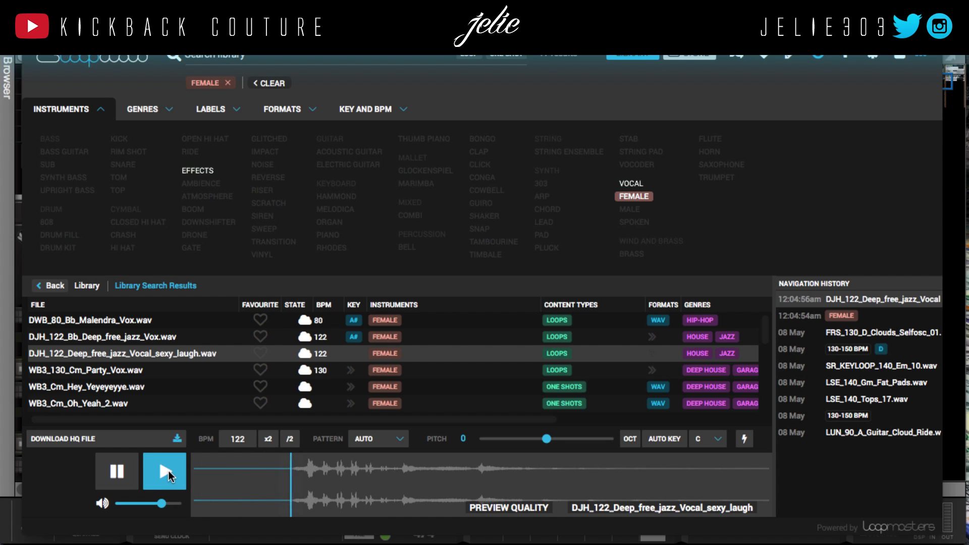
Preview WB3_130_Cm_Party_Vox.wav and DWB_80_Bb_Malendra_Vox.wav, and lower the preview volume
{"action": "left_click", "coordinate": [144, 371]}
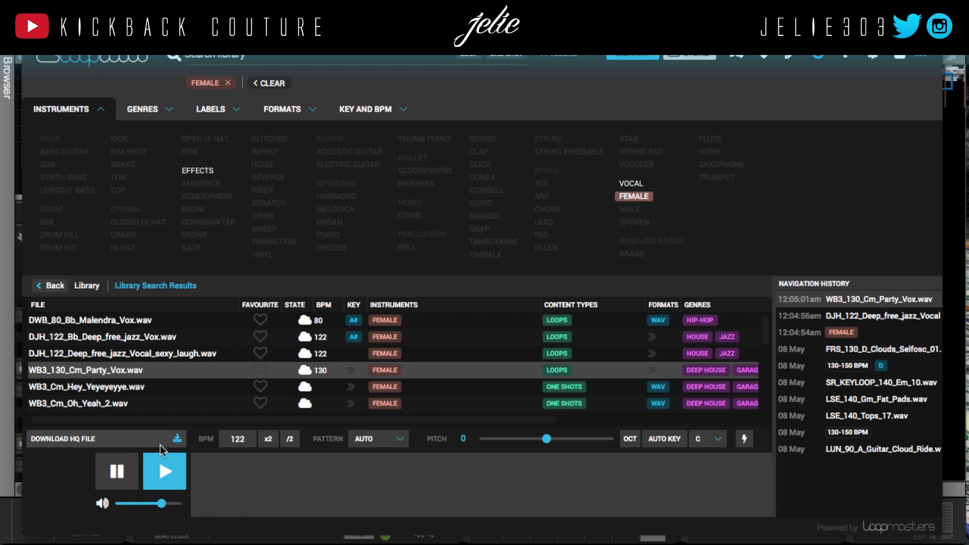
{"action": "left_click", "coordinate": [156, 319]}
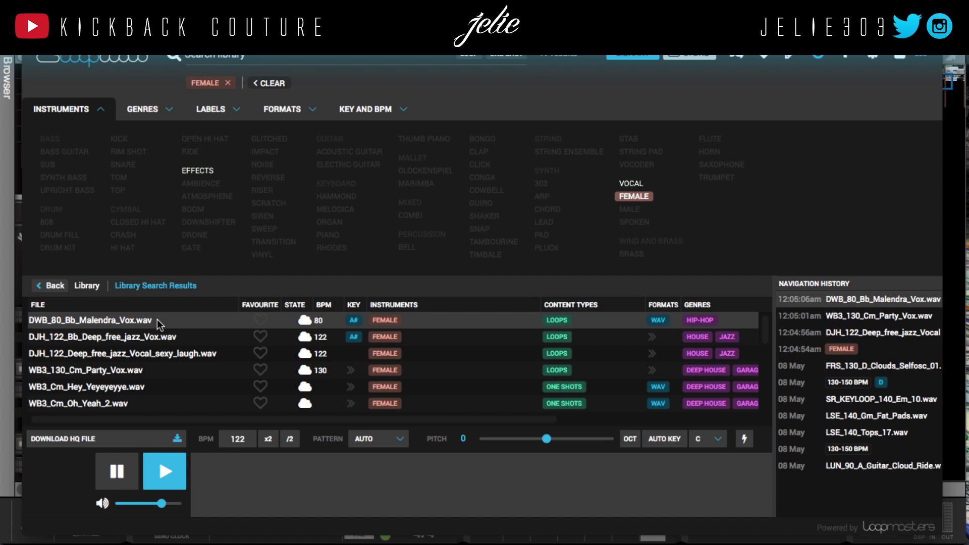
{"action": "left_click", "coordinate": [160, 471]}
{"action": "left_click_drag", "start_coordinate": [162, 503], "coordinate": [133, 505]}
Switch to Reason and add a Loopmasters Loopcloud instrument to the rack below the ID8
{"action": "left_click_drag", "start_coordinate": [349, 44], "coordinate": [944, 53]}
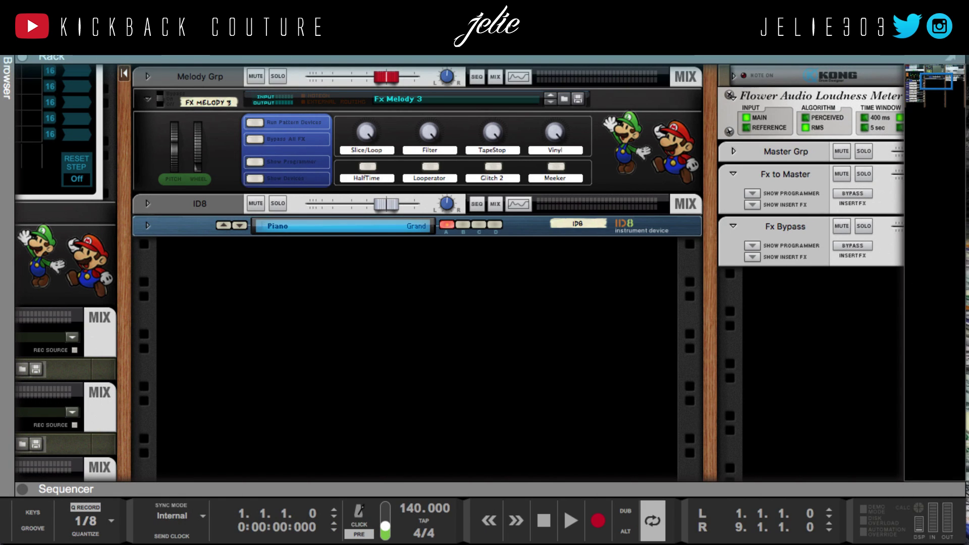
{"action": "left_click", "coordinate": [424, 277]}
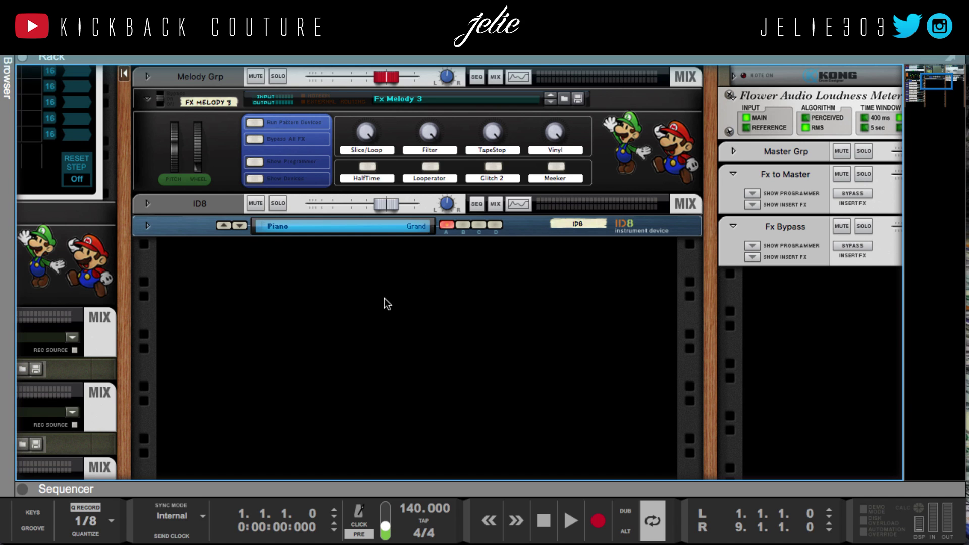
{"action": "right_click", "coordinate": [271, 259]}
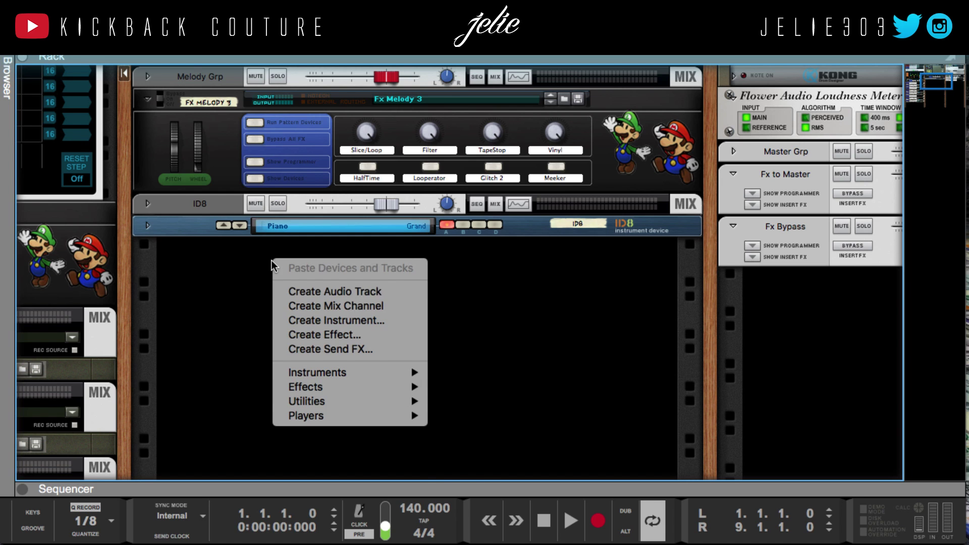
{"action": "mouse_move", "coordinate": [310, 365]}
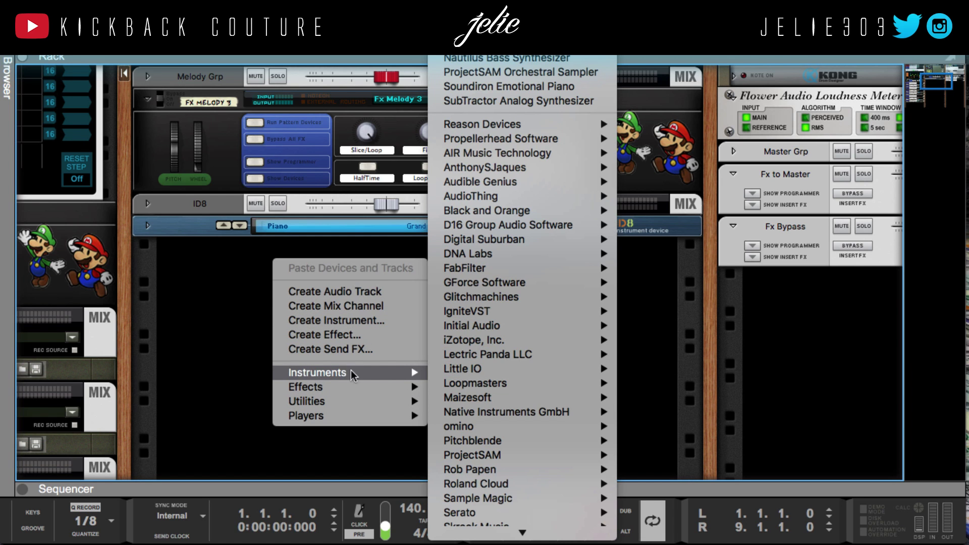
{"action": "mouse_move", "coordinate": [512, 389]}
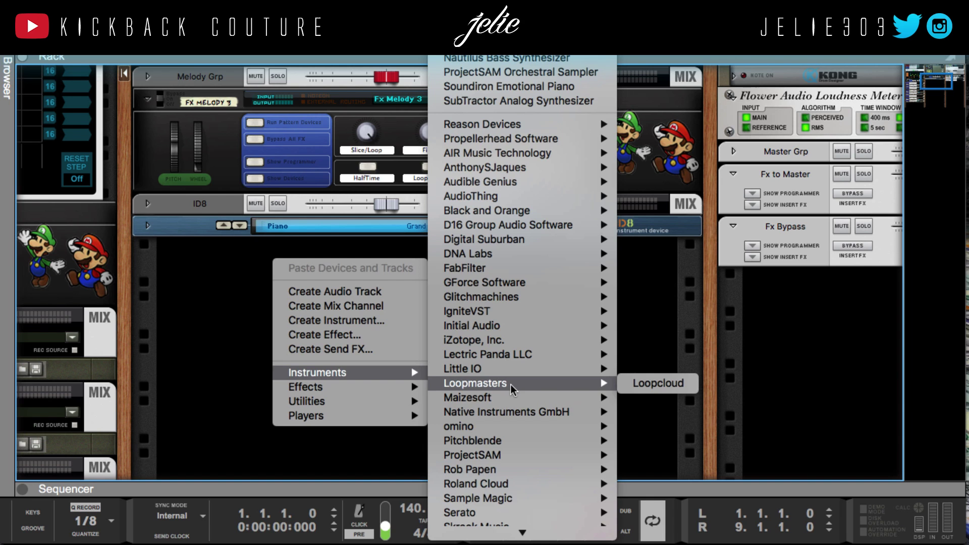
{"action": "left_click", "coordinate": [665, 384]}
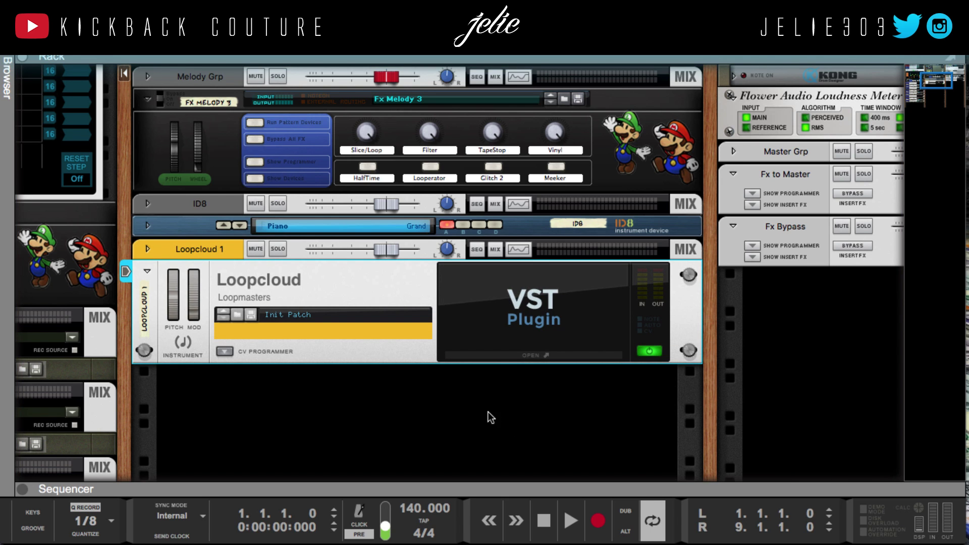
Open the Loopcloud 1 plugin window, move it over the rack and set it to stay open
{"action": "left_click", "coordinate": [508, 356]}
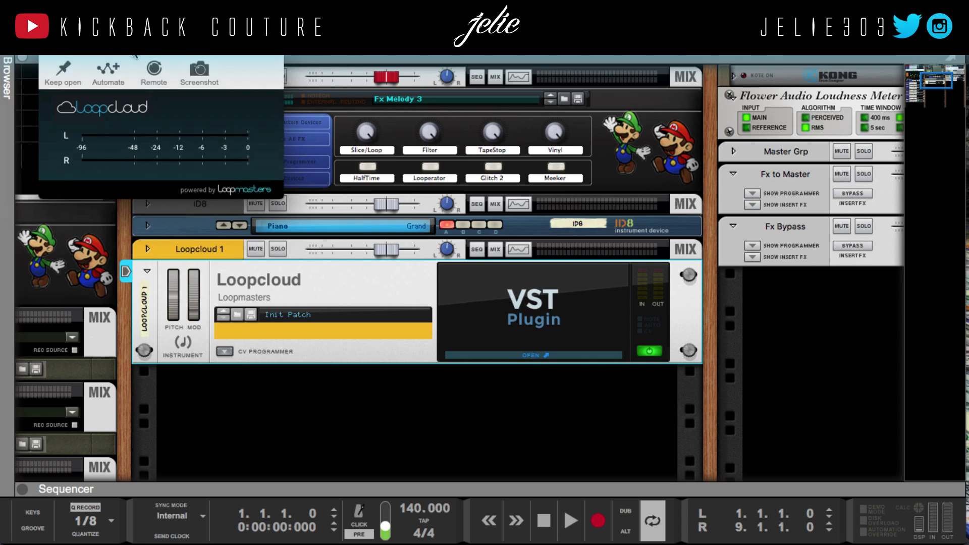
{"action": "left_click_drag", "start_coordinate": [131, 50], "coordinate": [302, 187]}
{"action": "left_click", "coordinate": [234, 205]}
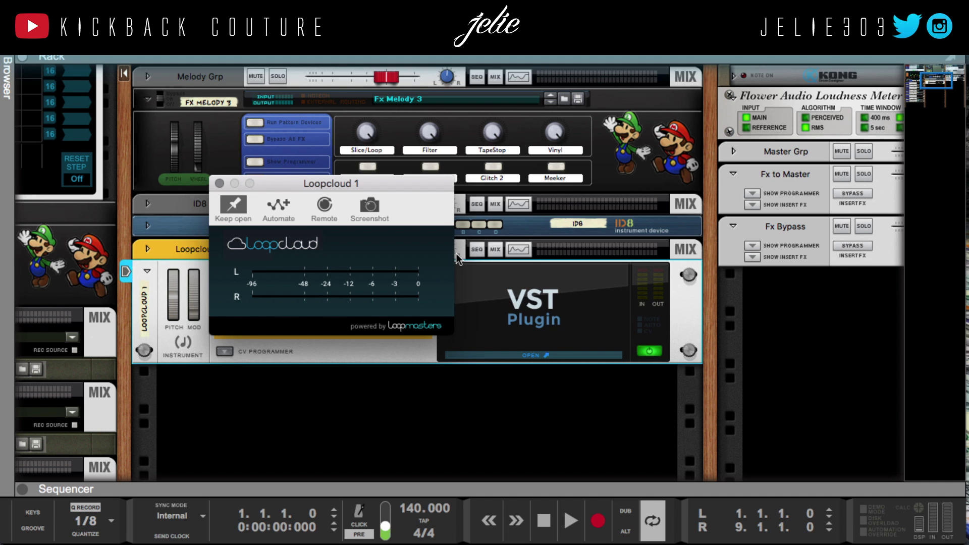
{"action": "left_click", "coordinate": [219, 183]}
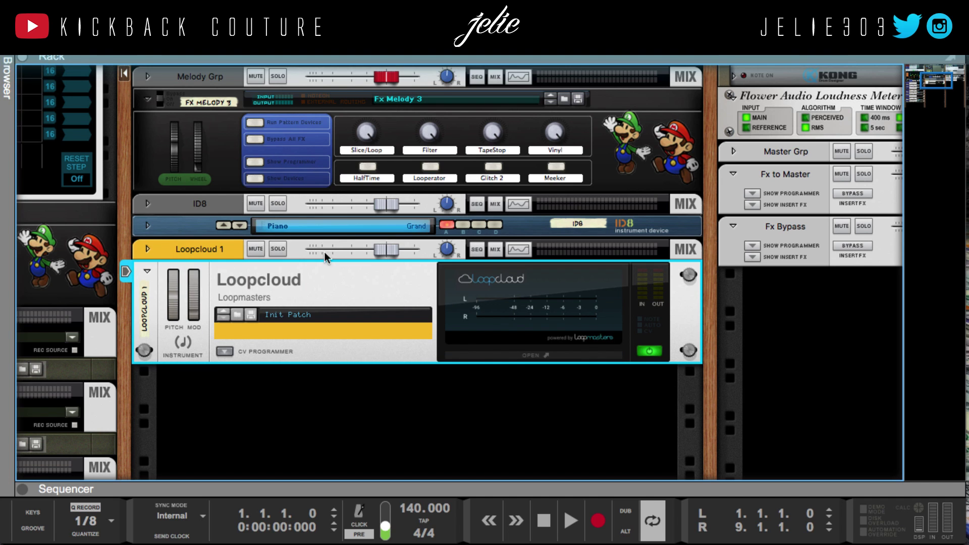
{"action": "left_click", "coordinate": [530, 356]}
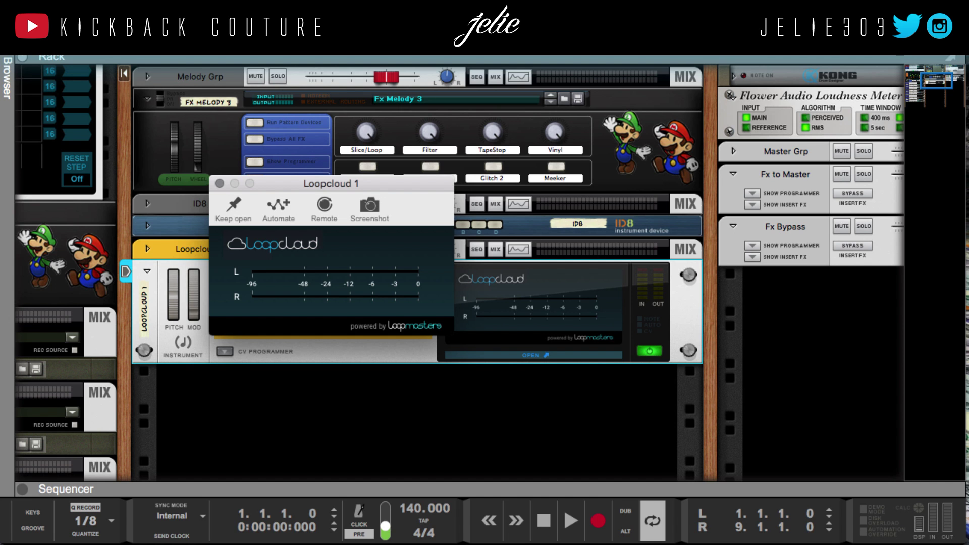
{"action": "left_click", "coordinate": [233, 205]}
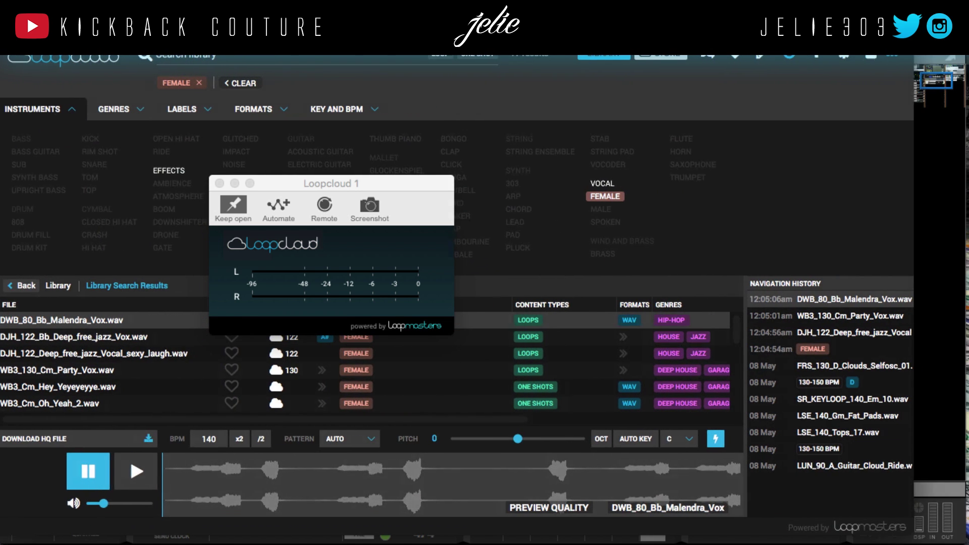
In the Loopcloud app, load CEL_140_F_Gospel_Vocal_2.wav for preview and remove the female vocal filter
{"action": "left_click", "coordinate": [69, 107]}
{"action": "left_click", "coordinate": [120, 316]}
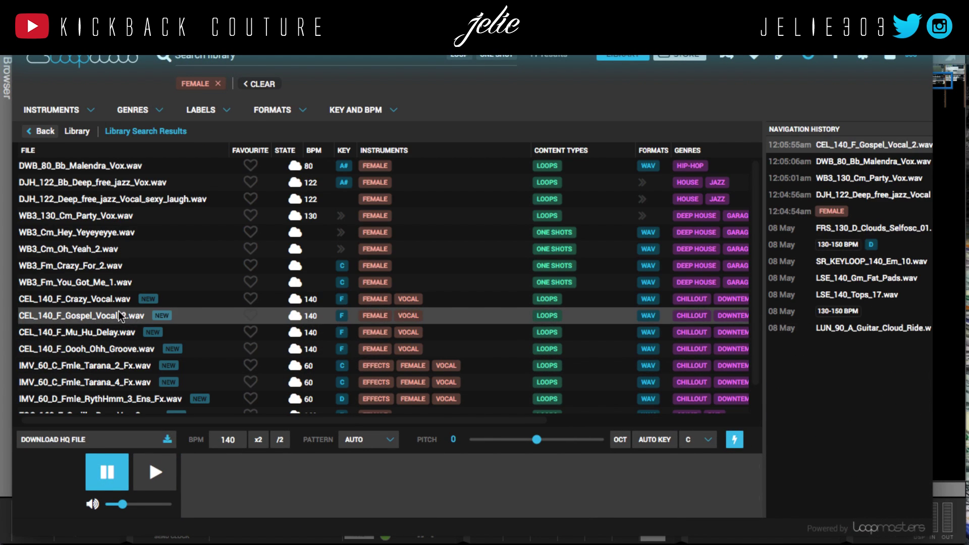
{"action": "left_click", "coordinate": [78, 116]}
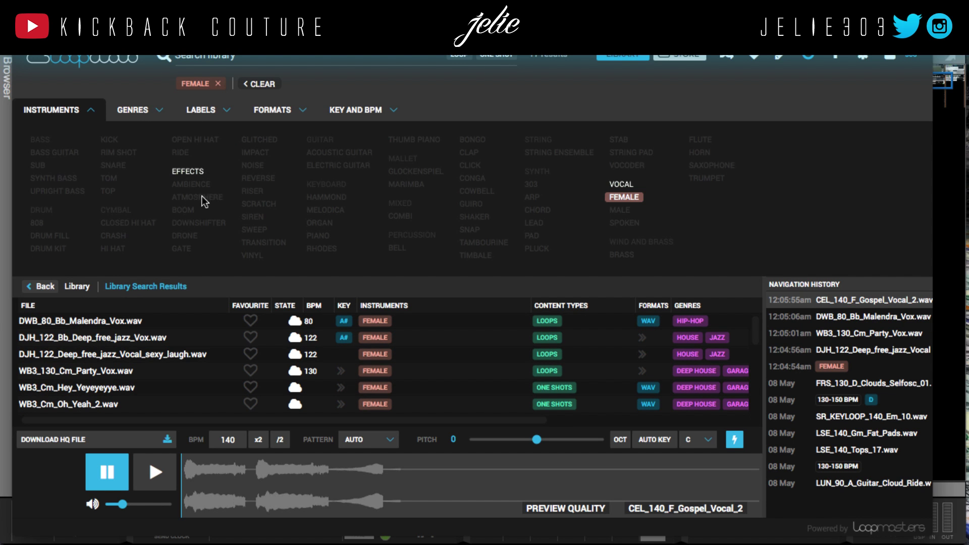
{"action": "left_click", "coordinate": [625, 198]}
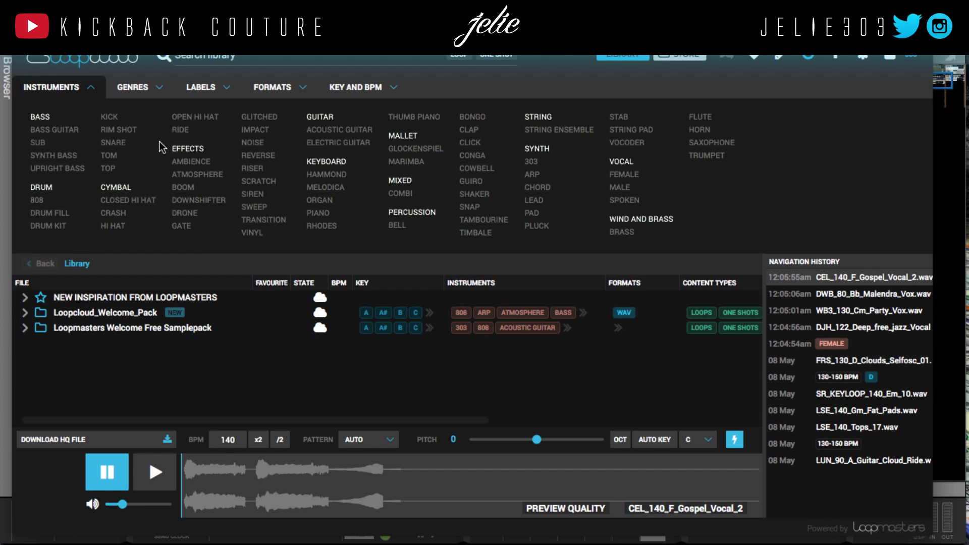
Expand Loopcloud_Welcome_Pack down through HIP_HOP_&_TRAP and LOOPS to list the samples in MUSIC_LOOPS
{"action": "left_click", "coordinate": [152, 317]}
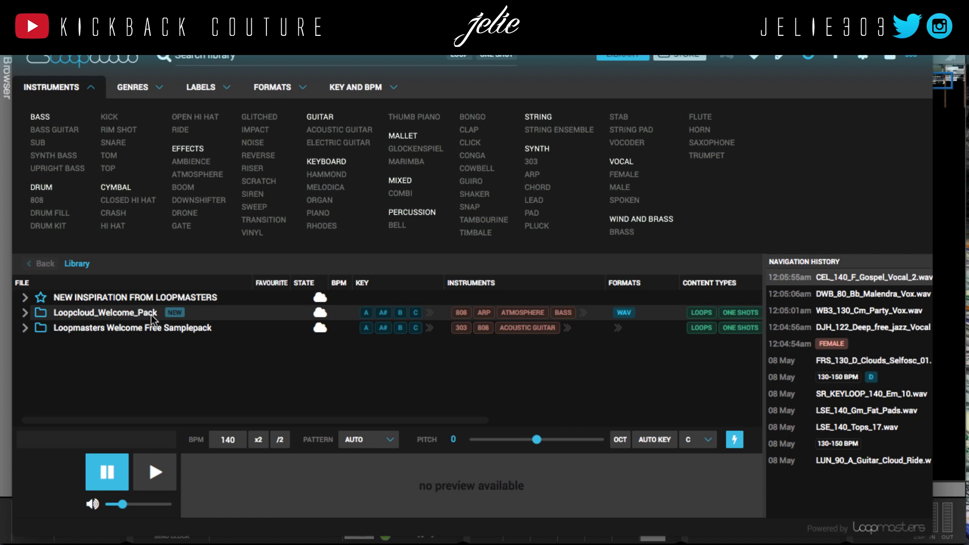
{"action": "left_click", "coordinate": [25, 313]}
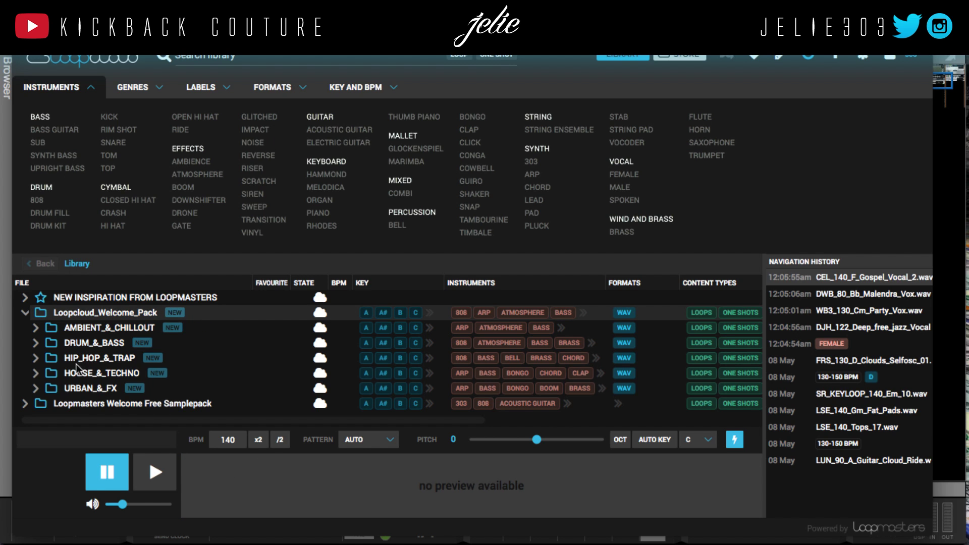
{"action": "left_click", "coordinate": [35, 357]}
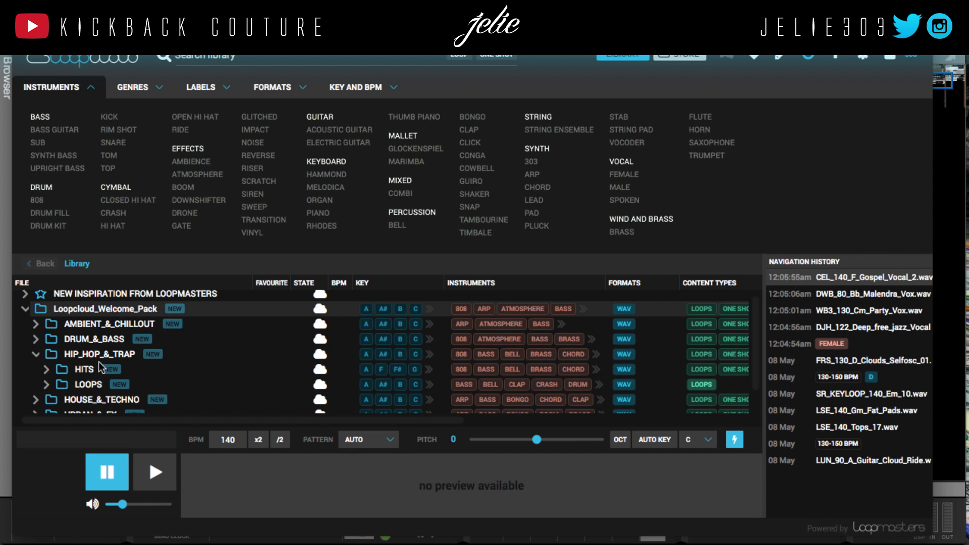
{"action": "scroll", "coordinate": [104, 358], "scroll_direction": "down", "scroll_amount": 1}
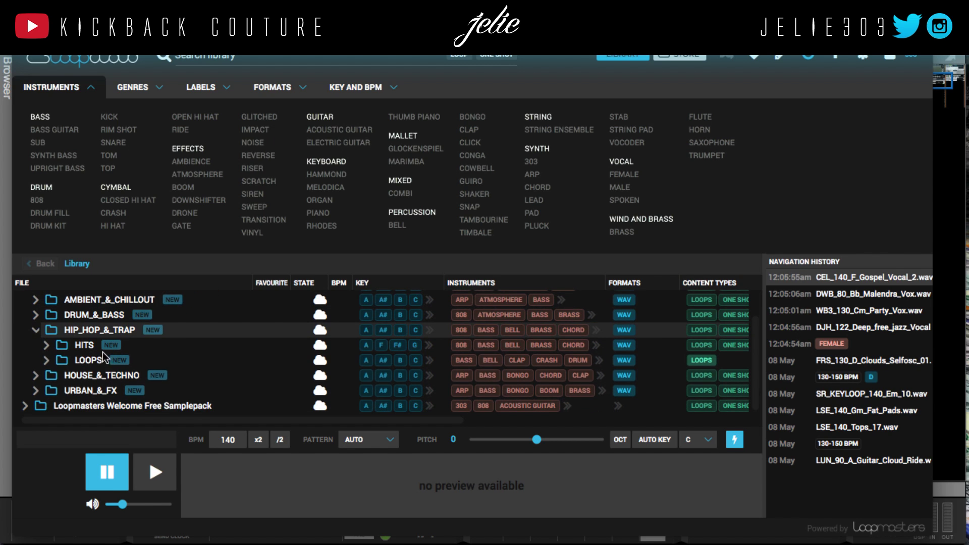
{"action": "double_click", "coordinate": [89, 360]}
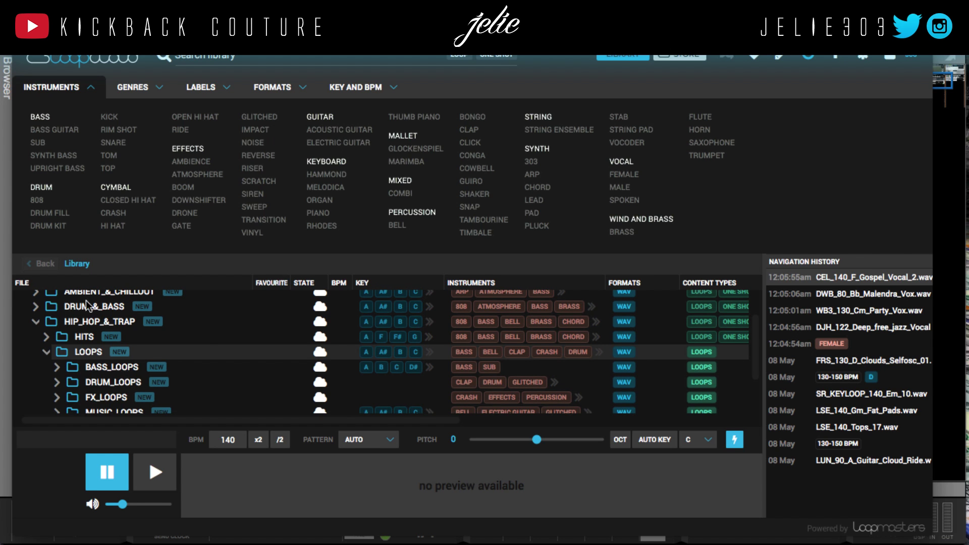
{"action": "left_click", "coordinate": [91, 89]}
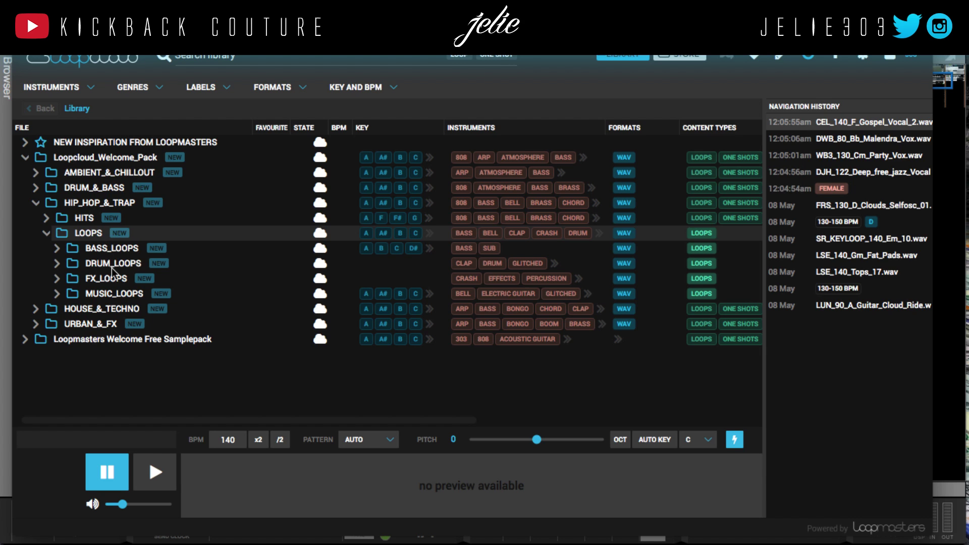
{"action": "double_click", "coordinate": [118, 296]}
{"action": "scroll", "coordinate": [141, 337], "scroll_direction": "down", "scroll_amount": 1}
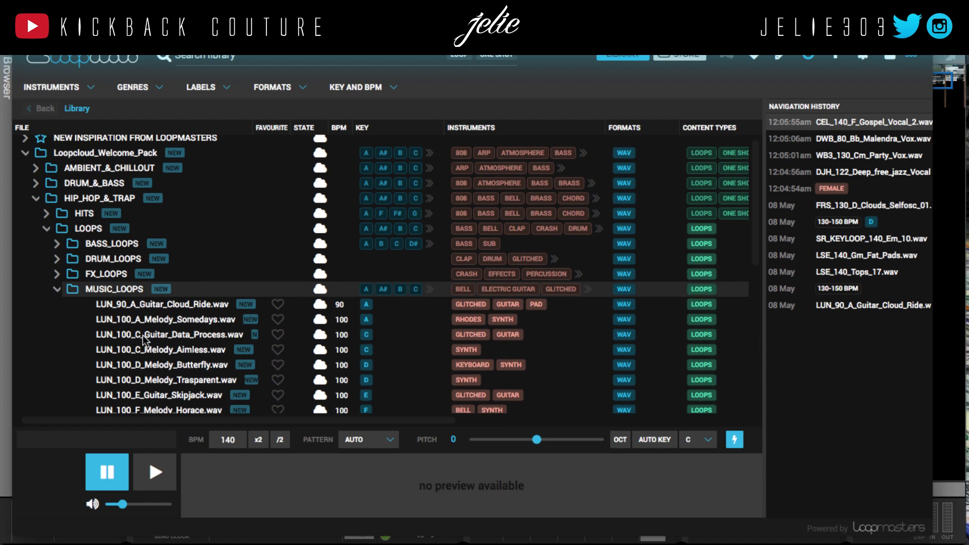
Play LUN_100_D_Melody_Butterfly.wav and check its signal on the Loopcloud 1 meters in Reason, moving the plugin window clear of its rack device
{"action": "left_click", "coordinate": [155, 364]}
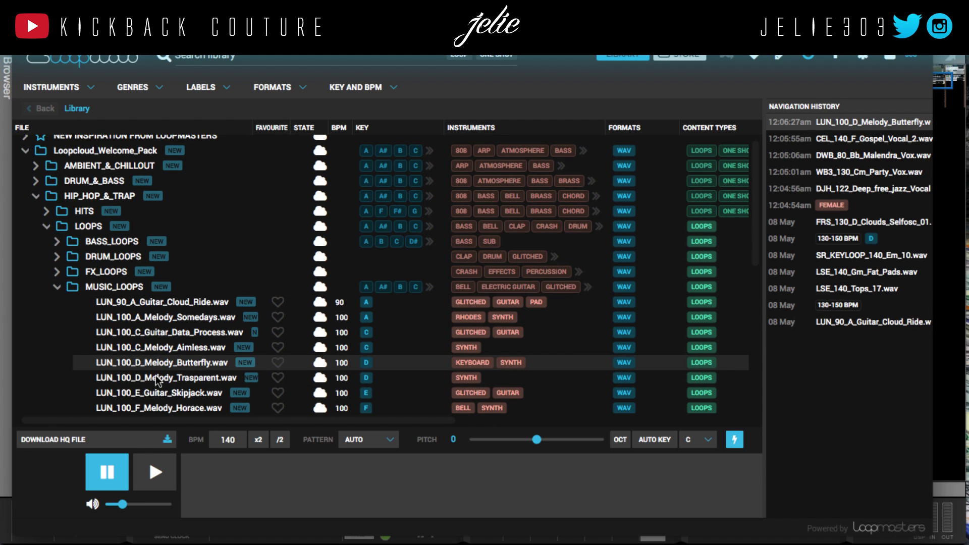
{"action": "left_click", "coordinate": [162, 471]}
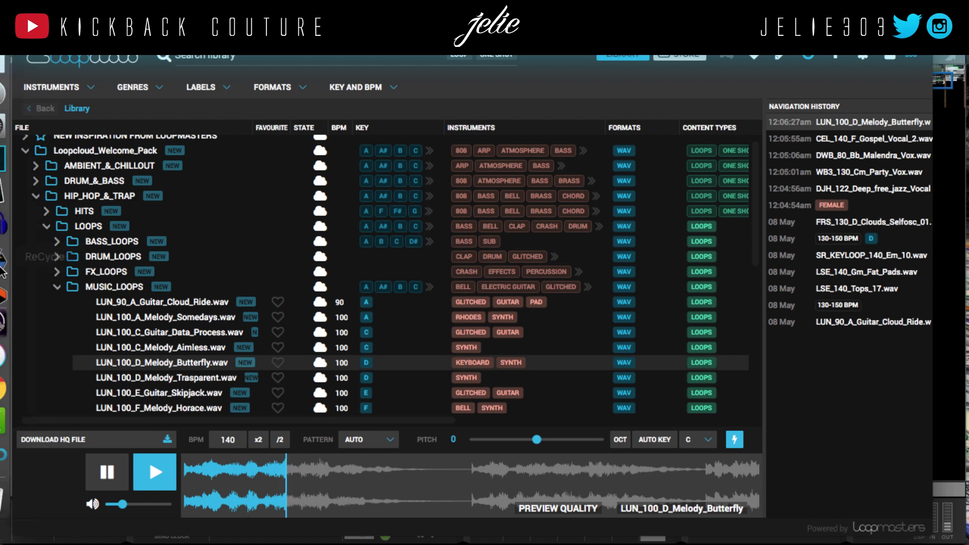
{"action": "left_click", "coordinate": [5, 277]}
{"action": "left_click_drag", "start_coordinate": [318, 184], "coordinate": [378, 202]}
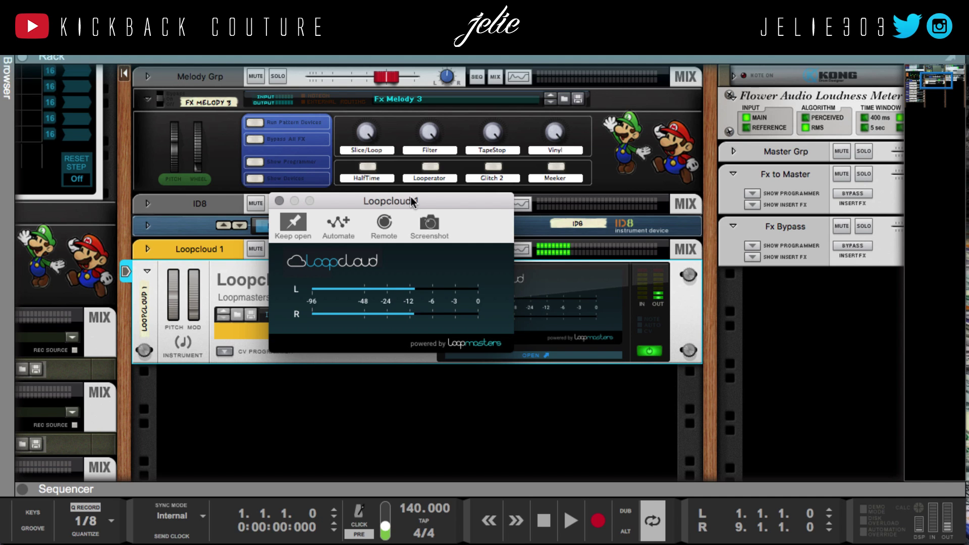
{"action": "left_click_drag", "start_coordinate": [412, 201], "coordinate": [412, 131]}
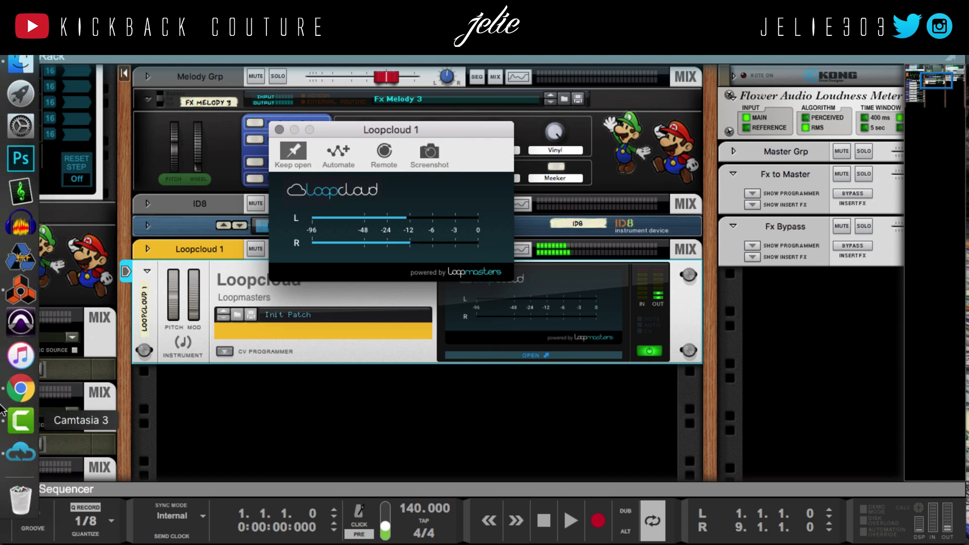
In the Loopcloud app, filter the library by key D
{"action": "left_click", "coordinate": [11, 452]}
{"action": "scroll", "coordinate": [198, 384], "scroll_direction": "down", "scroll_amount": 4}
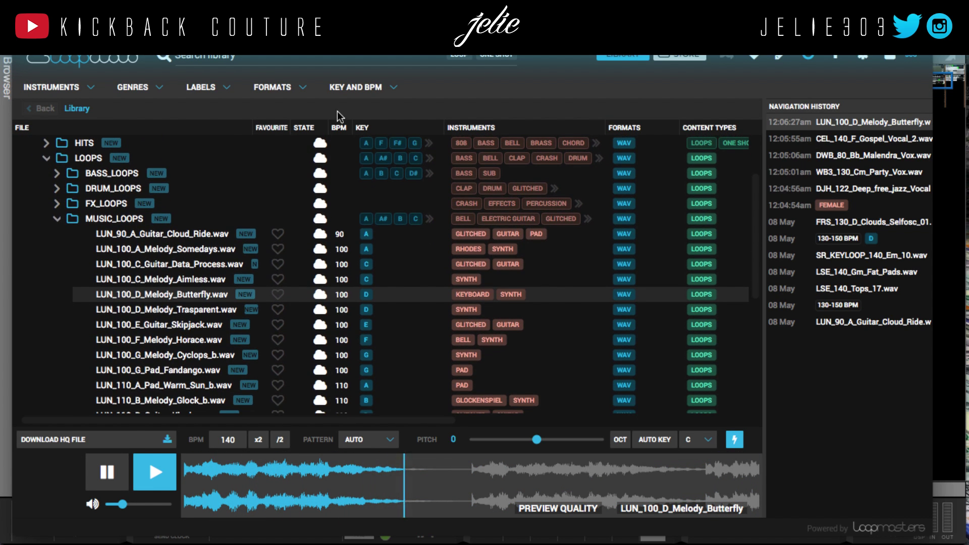
{"action": "left_click", "coordinate": [355, 87]}
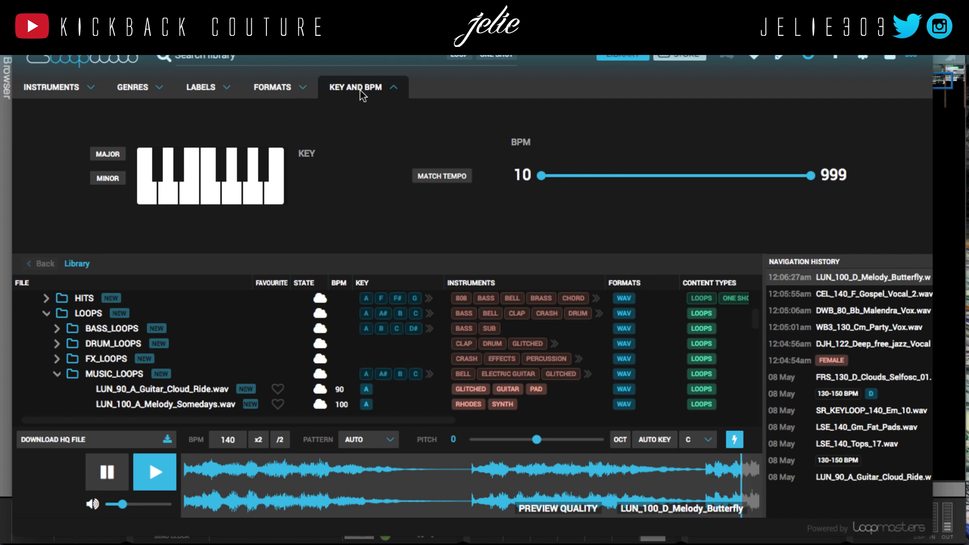
{"action": "left_click", "coordinate": [171, 197]}
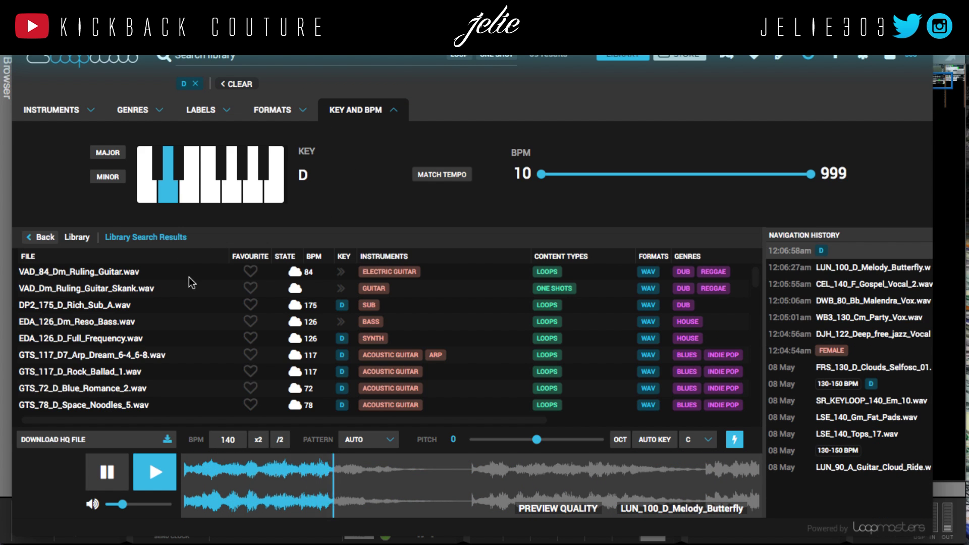
Browse the key D results and preview SFD_108_Dm_Delay_Elec_Piano.wav and FRS_130_D_Clouds_Selfosc_01.wav
{"action": "scroll", "coordinate": [167, 344], "scroll_direction": "down", "scroll_amount": 5}
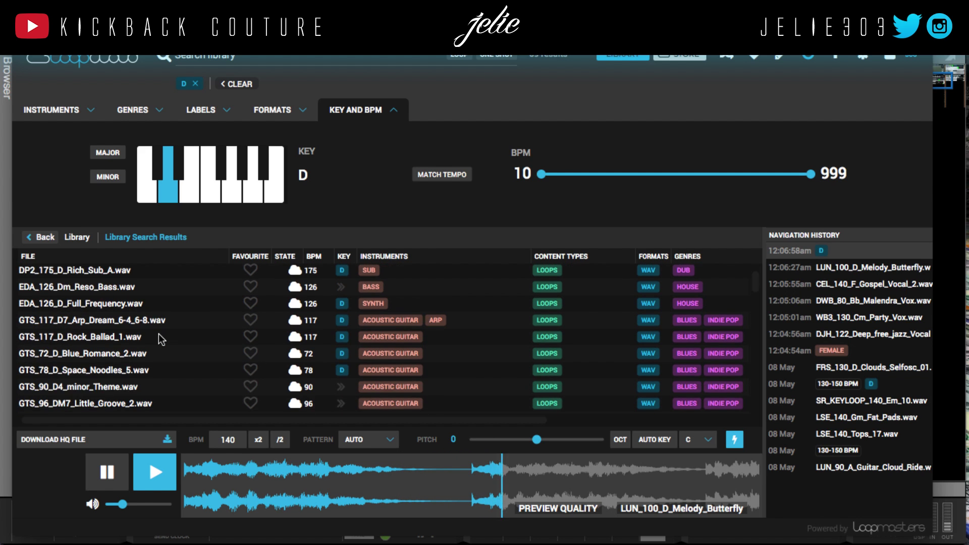
{"action": "scroll", "coordinate": [162, 340], "scroll_direction": "down", "scroll_amount": 6}
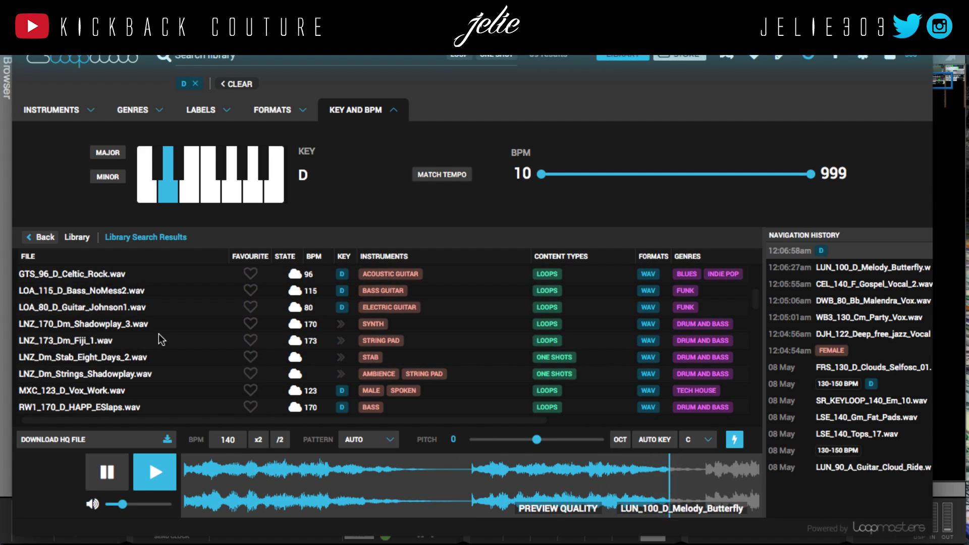
{"action": "scroll", "coordinate": [160, 364], "scroll_direction": "down", "scroll_amount": 2}
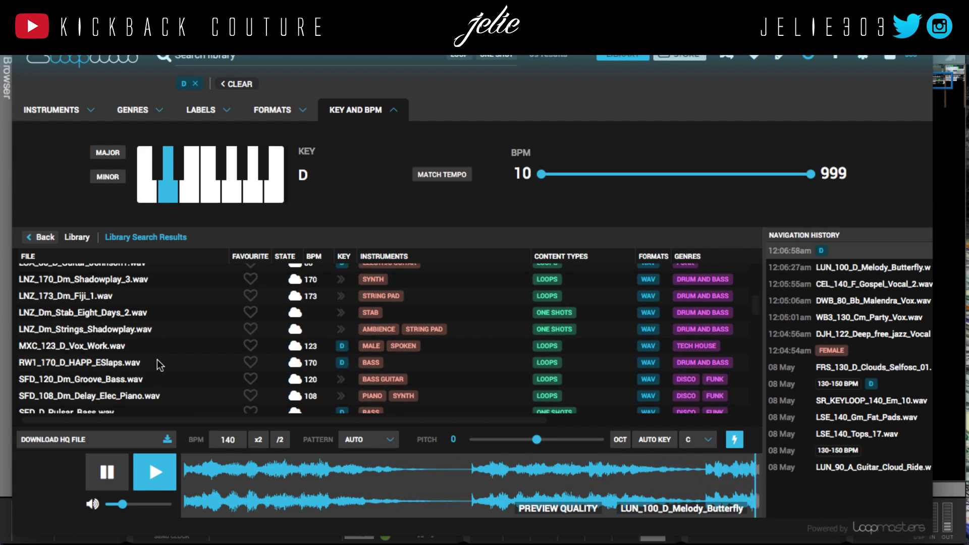
{"action": "left_click", "coordinate": [133, 399]}
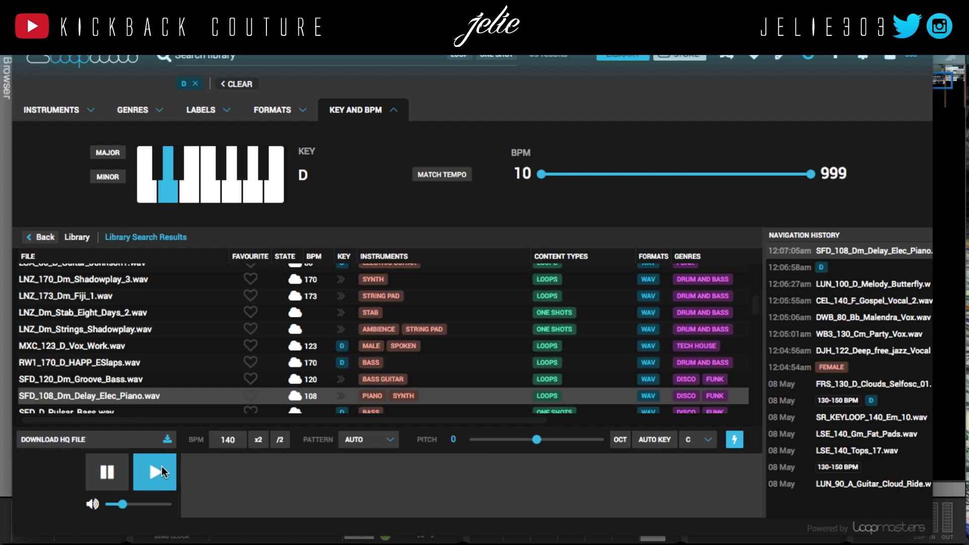
{"action": "scroll", "coordinate": [132, 373], "scroll_direction": "down", "scroll_amount": 3}
{"action": "scroll", "coordinate": [134, 376], "scroll_direction": "down", "scroll_amount": 9}
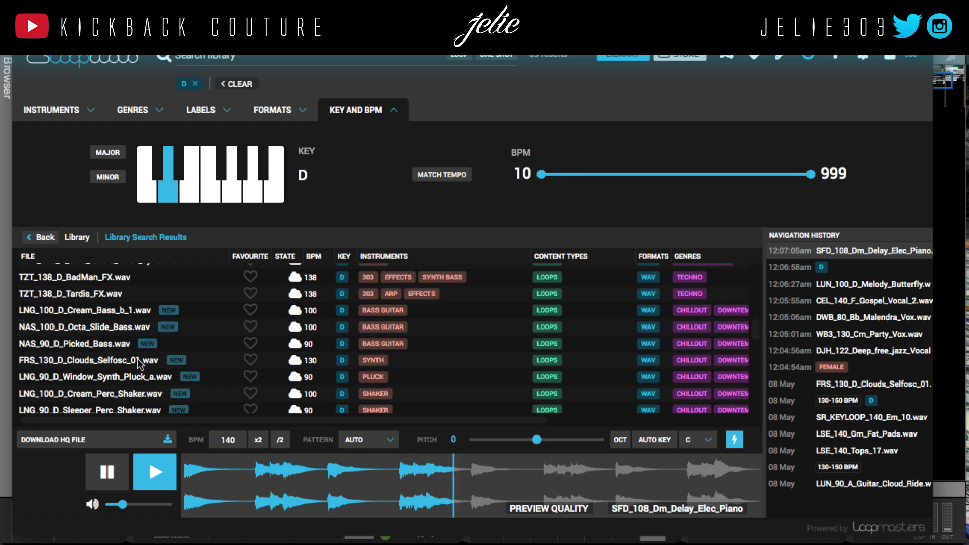
{"action": "left_click", "coordinate": [137, 358]}
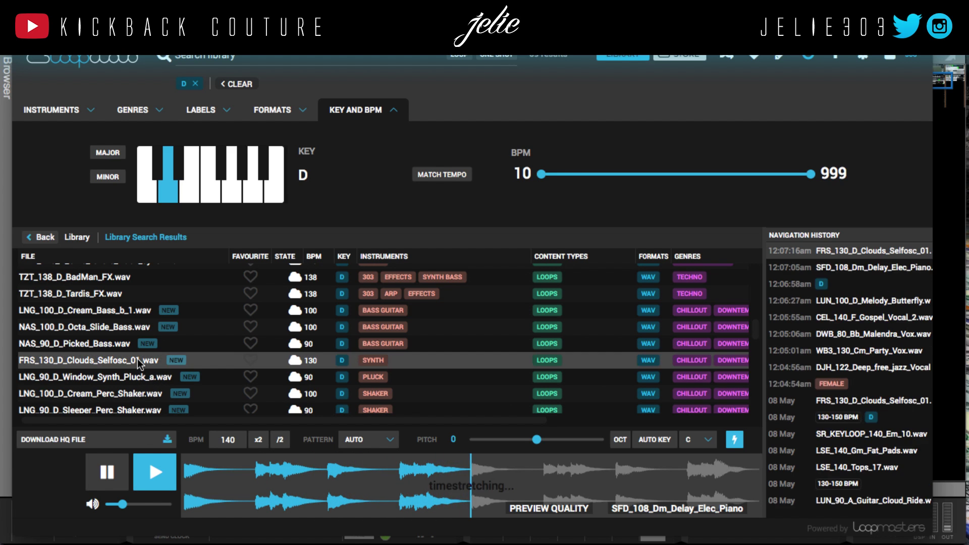
Narrow the key D results to 130-150 BPM with Match Tempo
{"action": "left_click", "coordinate": [454, 176]}
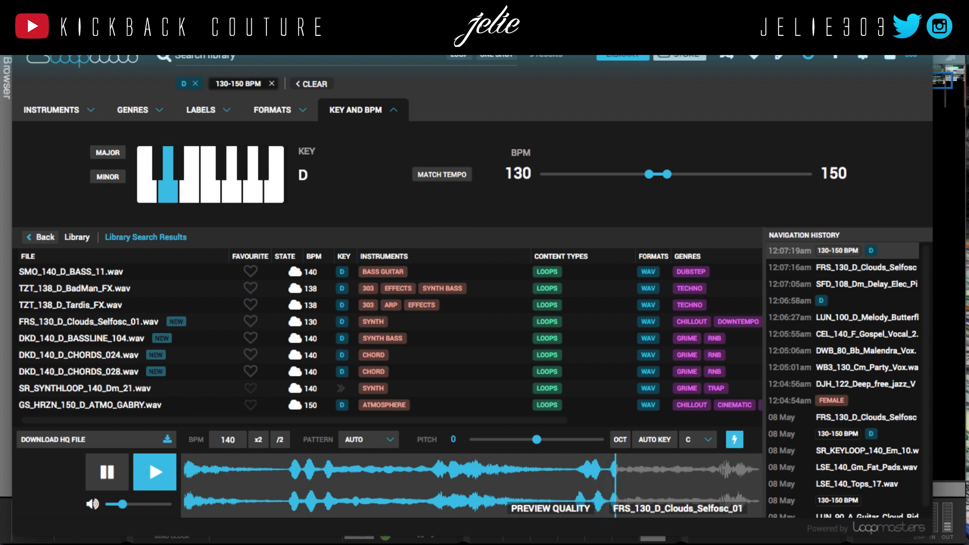
{"action": "key", "text": "super+h"}
{"action": "key", "text": "super+Tab"}
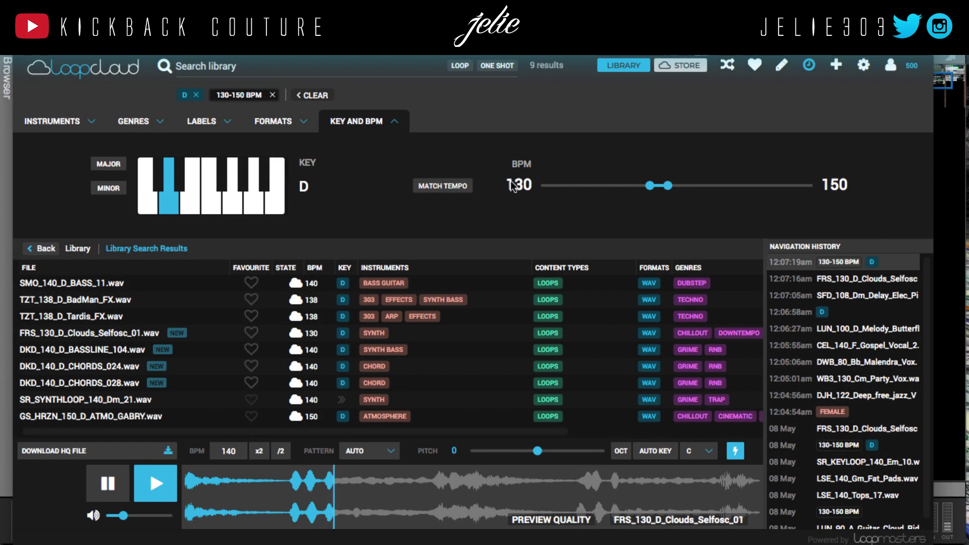
Try narrowing the BPM filter to 140 at both ends, and restore the 130-150 range with Match Tempo
{"action": "left_click_drag", "start_coordinate": [512, 186], "coordinate": [530, 184]}
{"action": "left_click_drag", "start_coordinate": [669, 188], "coordinate": [659, 191]}
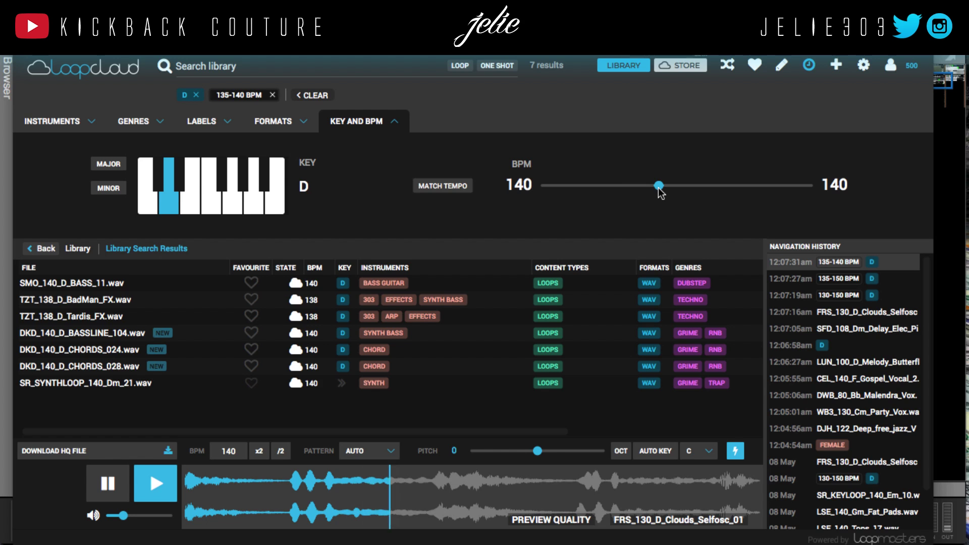
{"action": "left_click", "coordinate": [430, 187]}
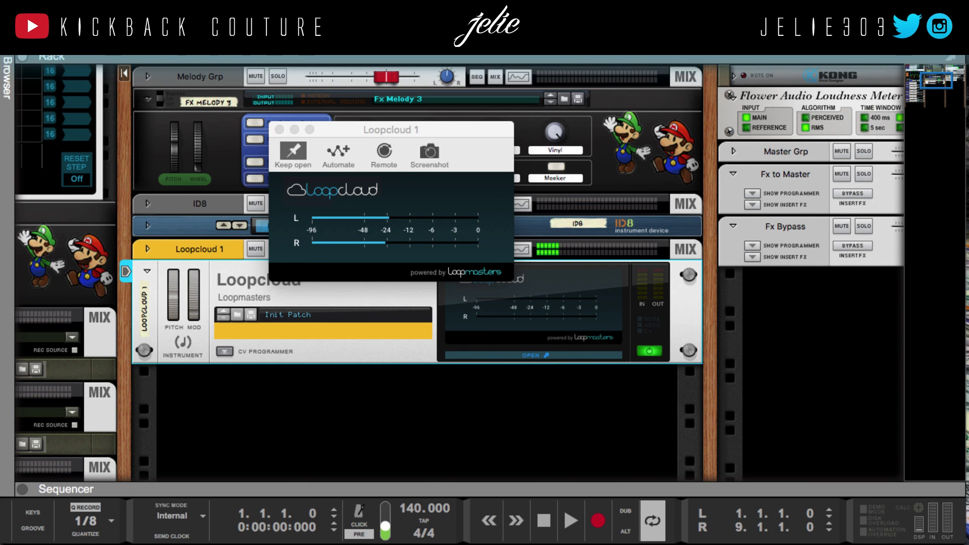
Start project playback in Reason and move the Loopcloud 1 plugin window off the key filter of the Loopcloud app
{"action": "left_click", "coordinate": [581, 405]}
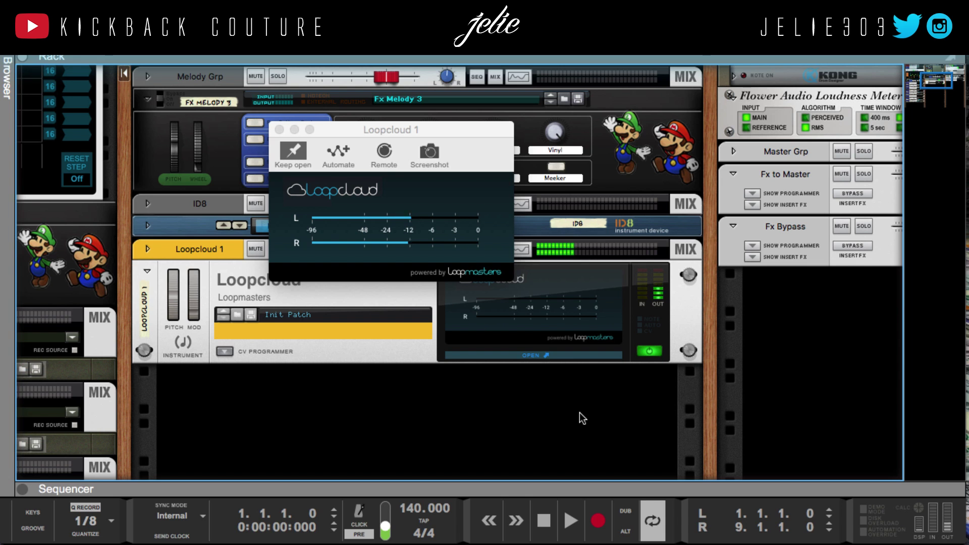
{"action": "left_click", "coordinate": [570, 523]}
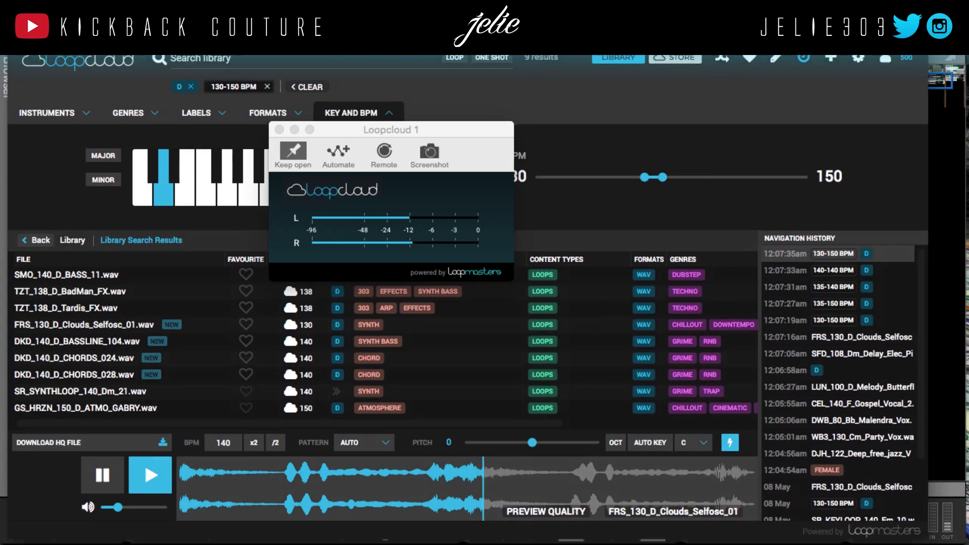
{"action": "left_click_drag", "start_coordinate": [326, 135], "coordinate": [559, 102]}
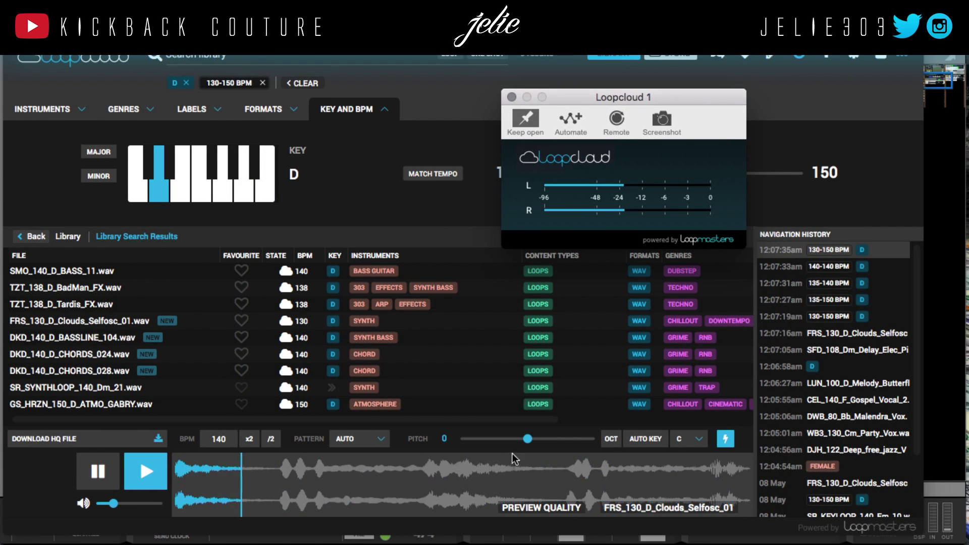
Try FRS_130_D_Clouds_Selfosc_01.wav with pitch 1, half tempo and double tempo, resetting pitch and tempo to normal
{"action": "left_click_drag", "start_coordinate": [528, 439], "coordinate": [533, 440]}
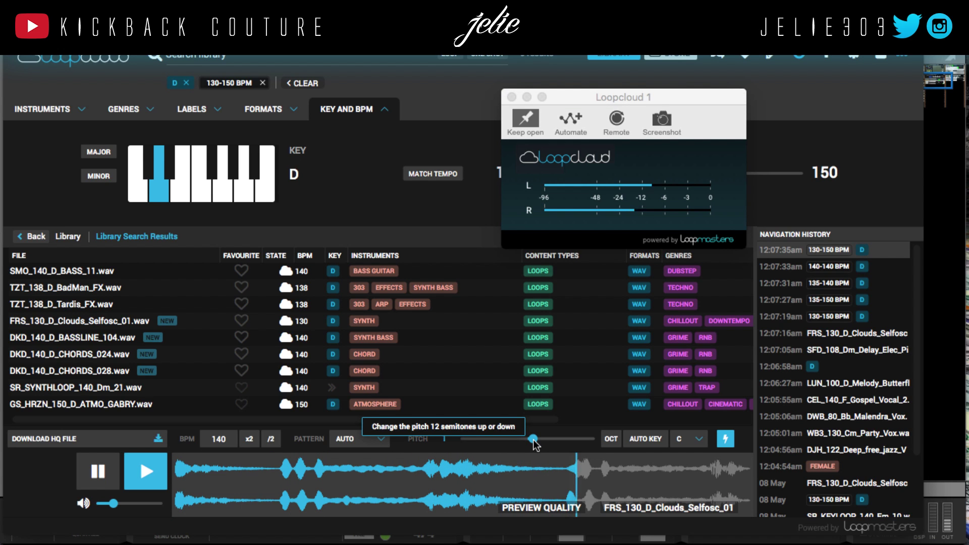
{"action": "left_click_drag", "start_coordinate": [534, 439], "coordinate": [528, 440]}
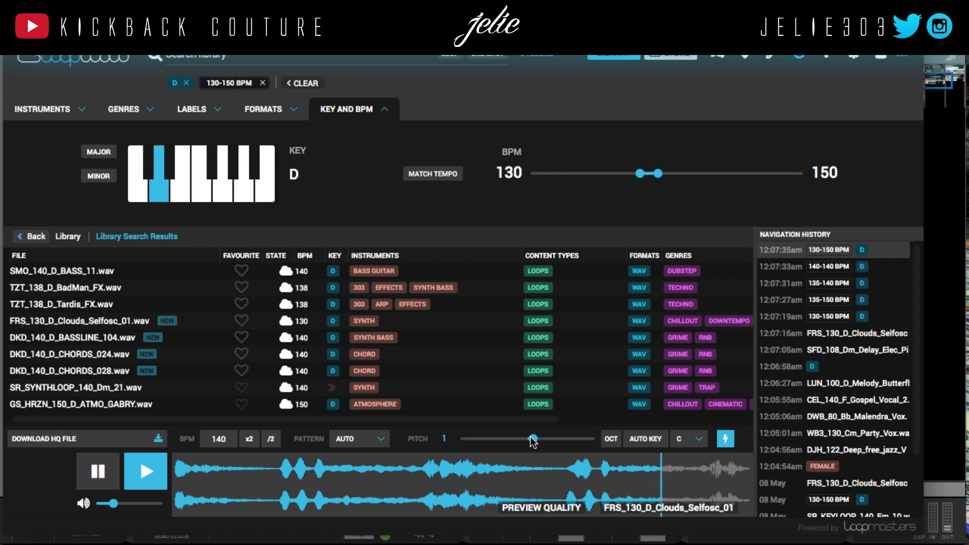
{"action": "left_click", "coordinate": [271, 440]}
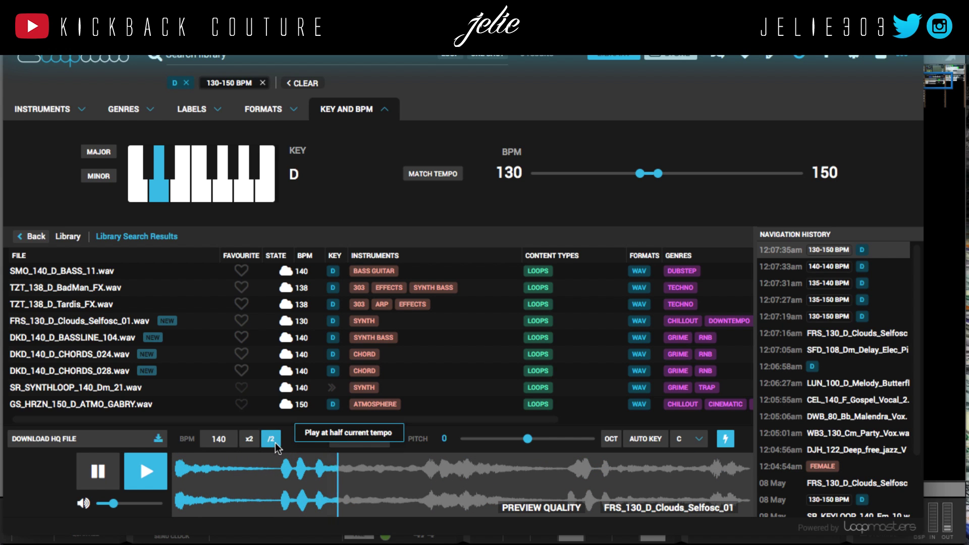
{"action": "left_click", "coordinate": [252, 440]}
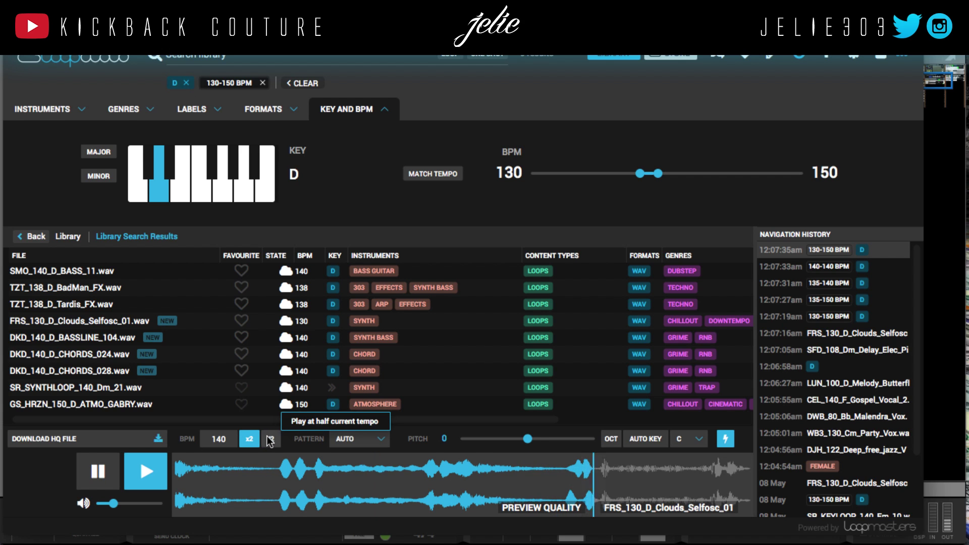
{"action": "left_click", "coordinate": [253, 439]}
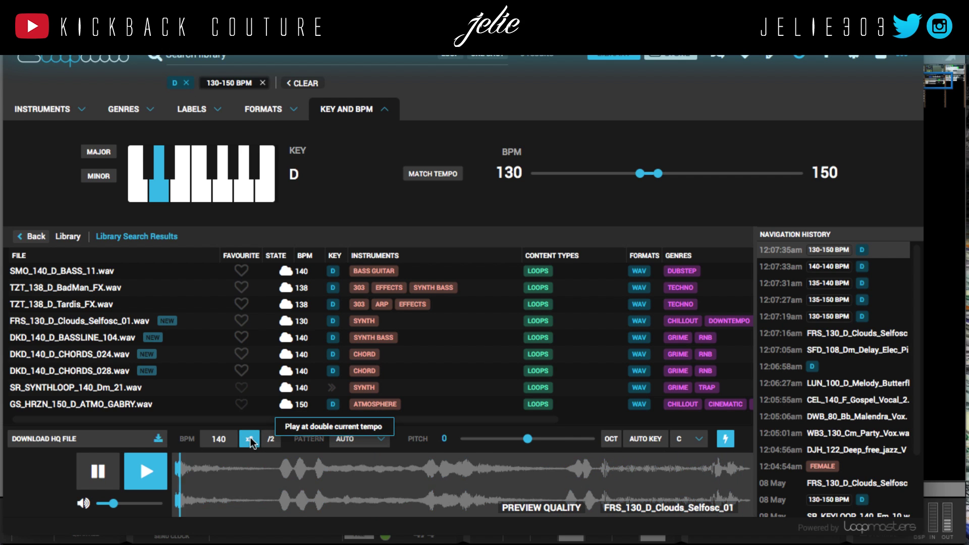
Try the KICK 1 playback pattern on the previewed loop and return the pattern to AUTO
{"action": "left_click", "coordinate": [362, 440]}
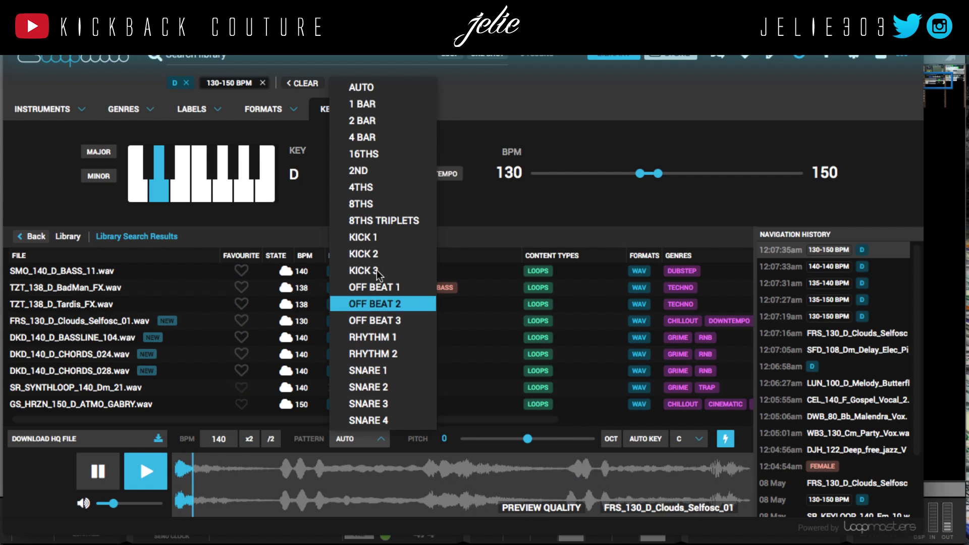
{"action": "left_click", "coordinate": [379, 237]}
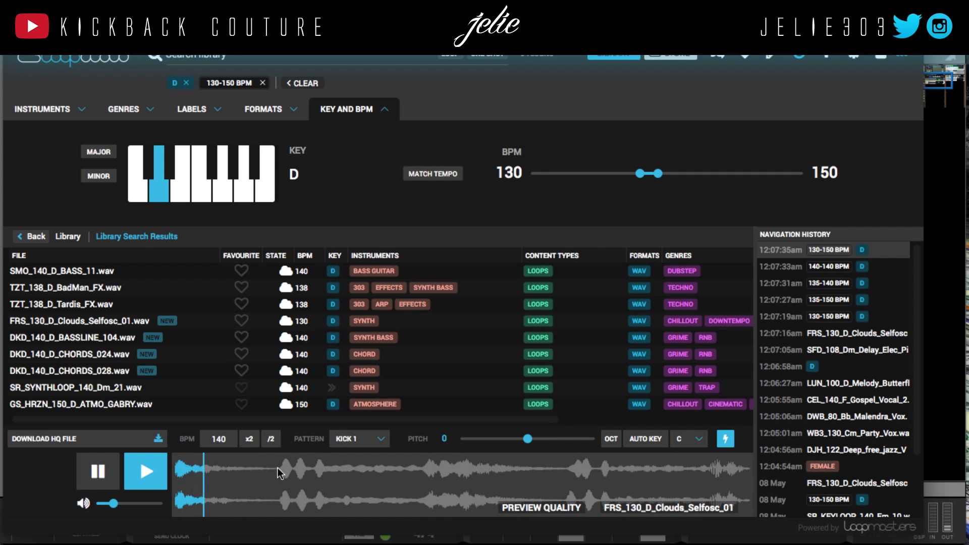
{"action": "left_click", "coordinate": [367, 442]}
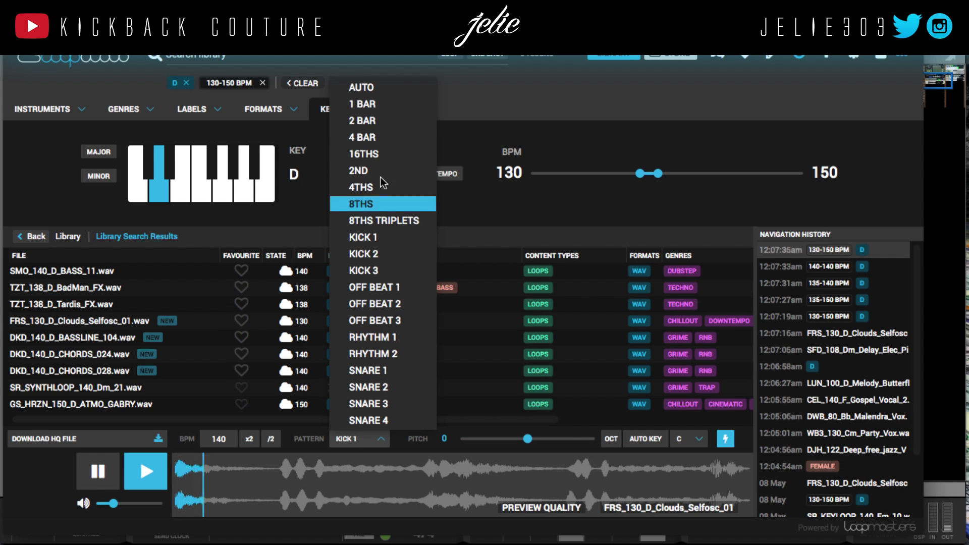
{"action": "left_click", "coordinate": [390, 88]}
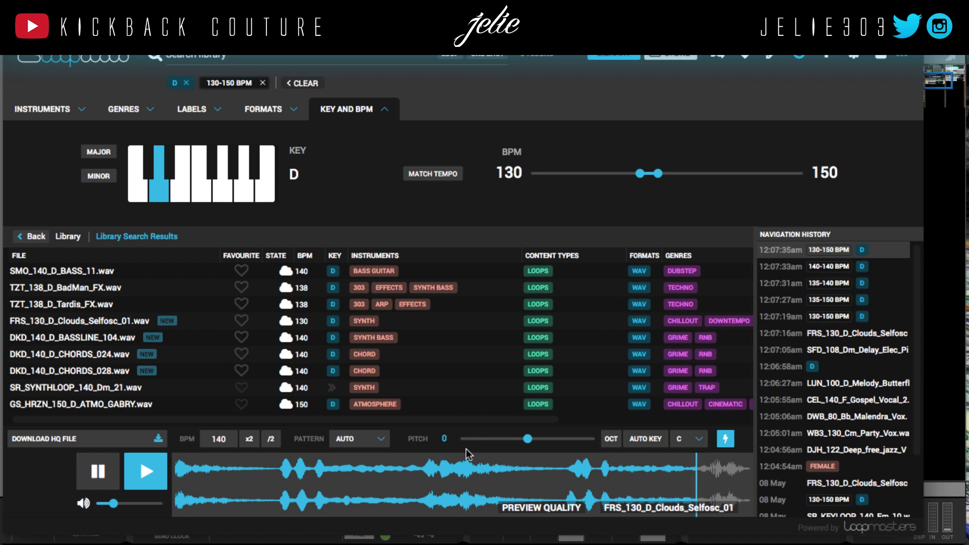
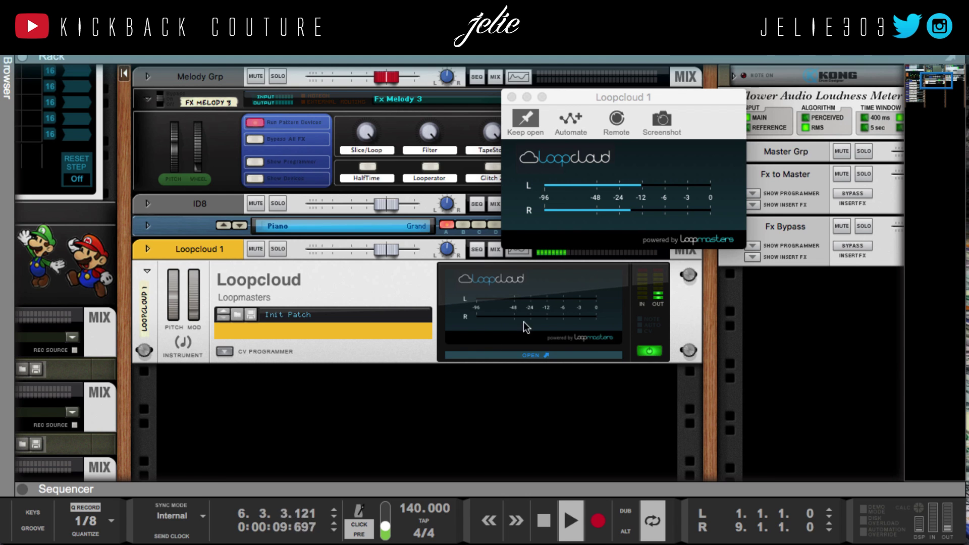
In Reason, move the Loopcloud 1 window clear of the Drum Sequencer, stop playback and return to the song start
{"action": "scroll", "coordinate": [525, 327], "scroll_direction": "left", "scroll_amount": 10}
{"action": "left_click_drag", "start_coordinate": [578, 91], "coordinate": [701, 83]}
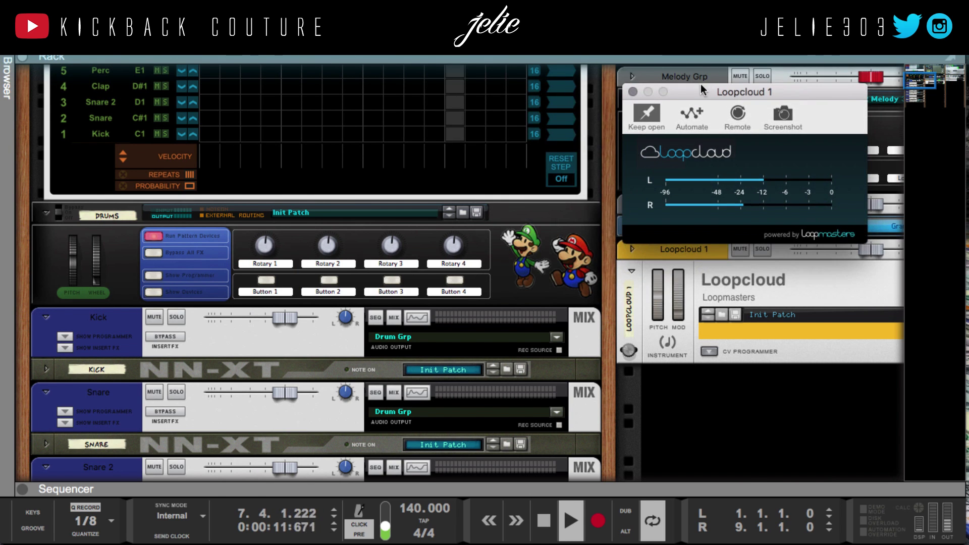
{"action": "scroll", "coordinate": [201, 210], "scroll_direction": "up", "scroll_amount": 3}
{"action": "scroll", "coordinate": [193, 289], "scroll_direction": "up", "scroll_amount": 4}
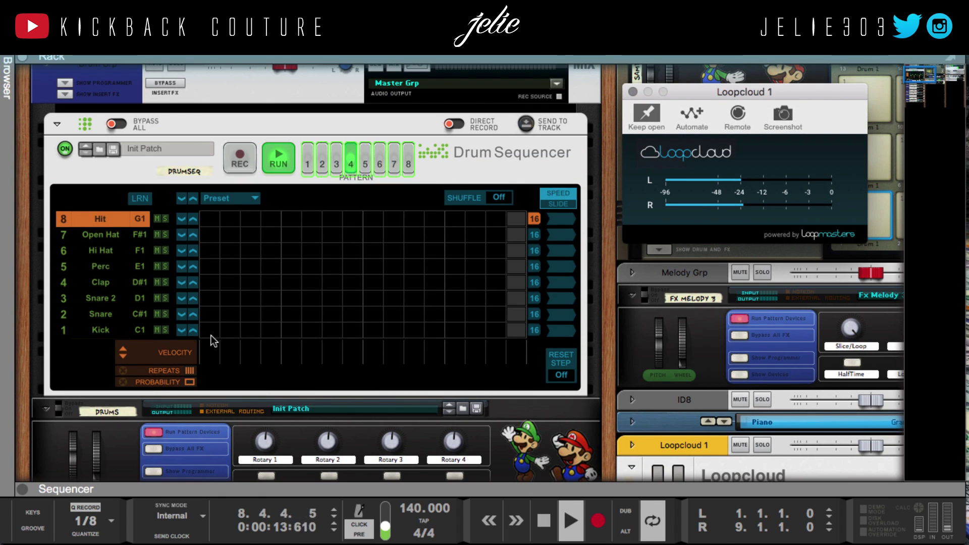
{"action": "key", "text": "space"}
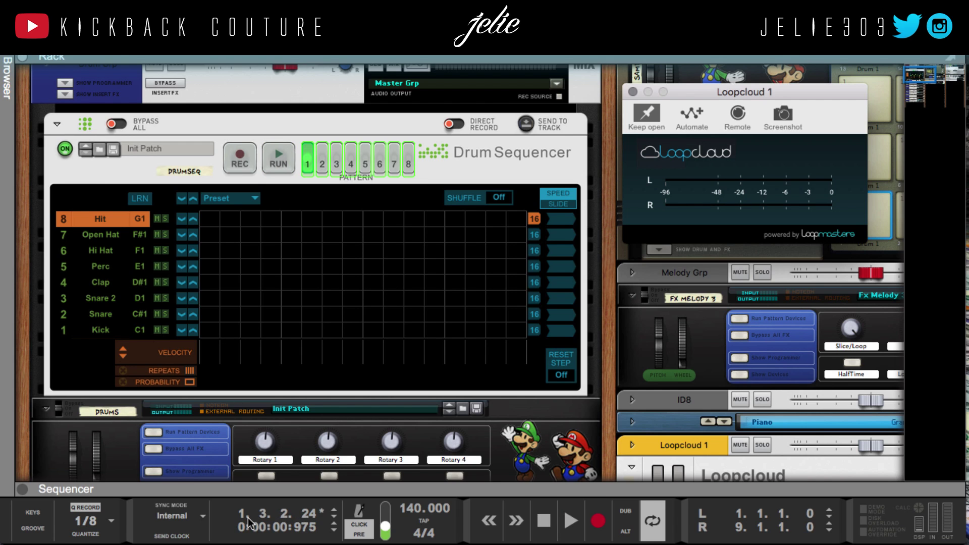
{"action": "key", "text": "KP_0"}
Add a Snare hit on step 9 of Drum Sequencer patterns 1, 3 and 4, with playback started
{"action": "left_click", "coordinate": [373, 314]}
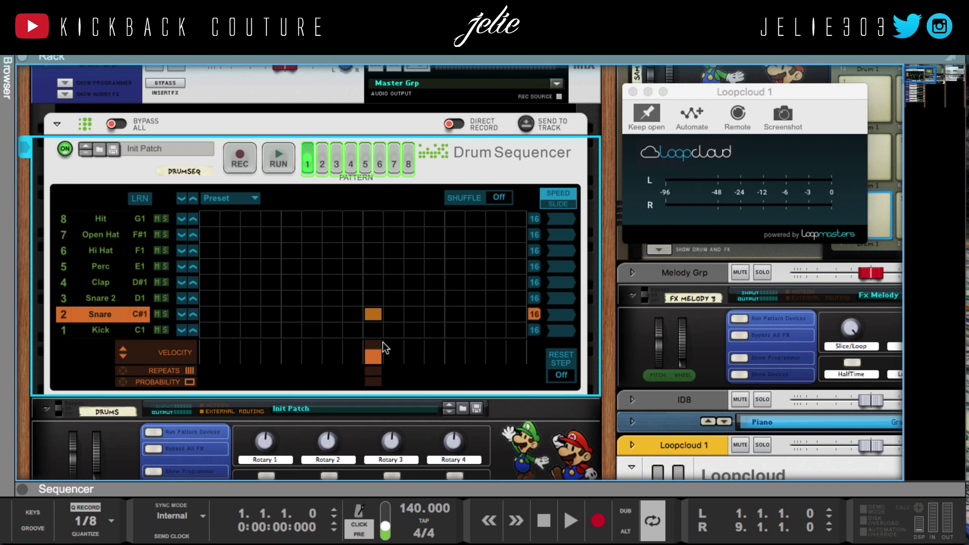
{"action": "left_click", "coordinate": [374, 314]}
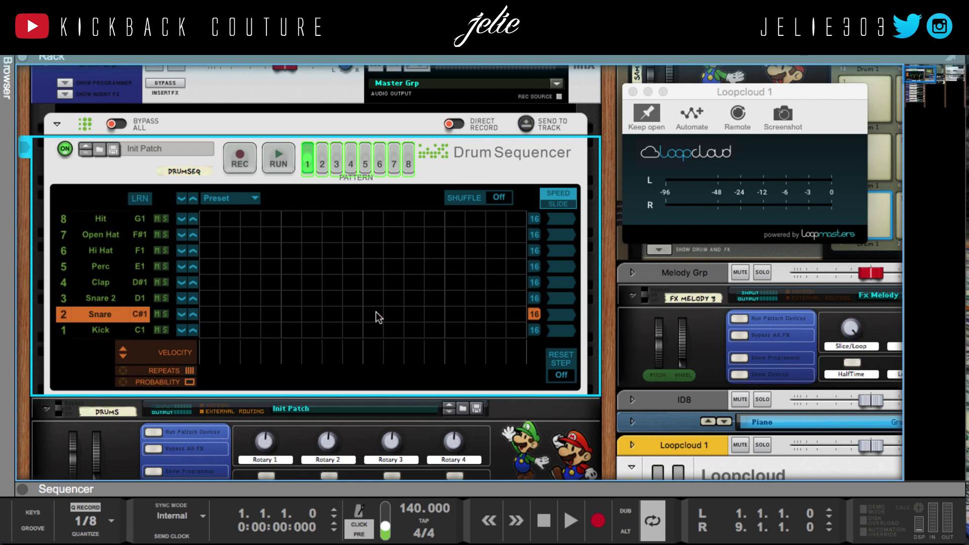
{"action": "left_click", "coordinate": [322, 166]}
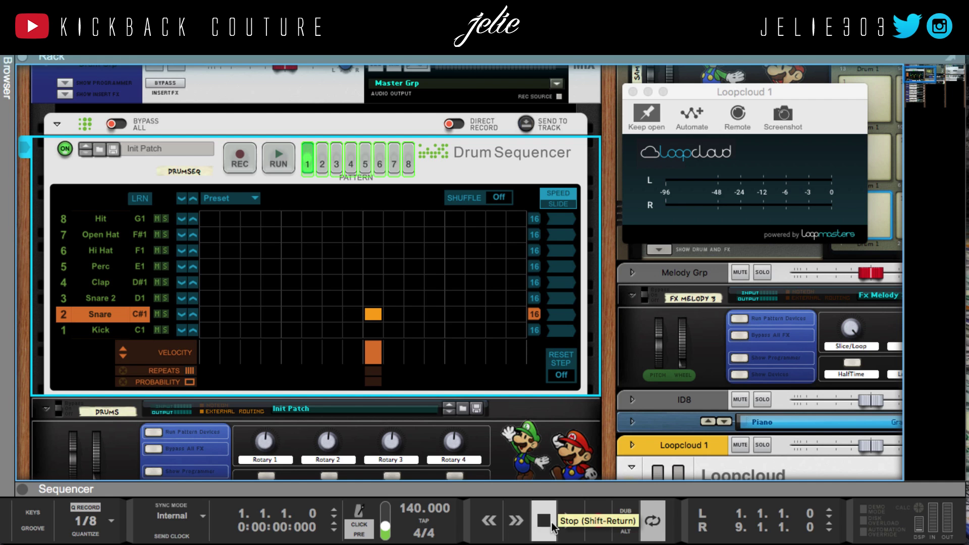
{"action": "left_click", "coordinate": [571, 521]}
{"action": "left_click", "coordinate": [336, 166]}
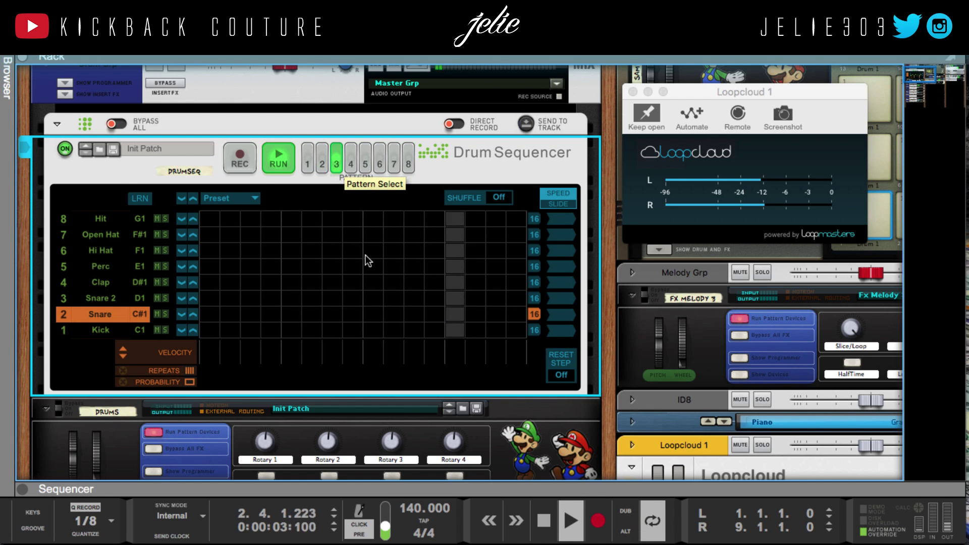
{"action": "left_click", "coordinate": [373, 314]}
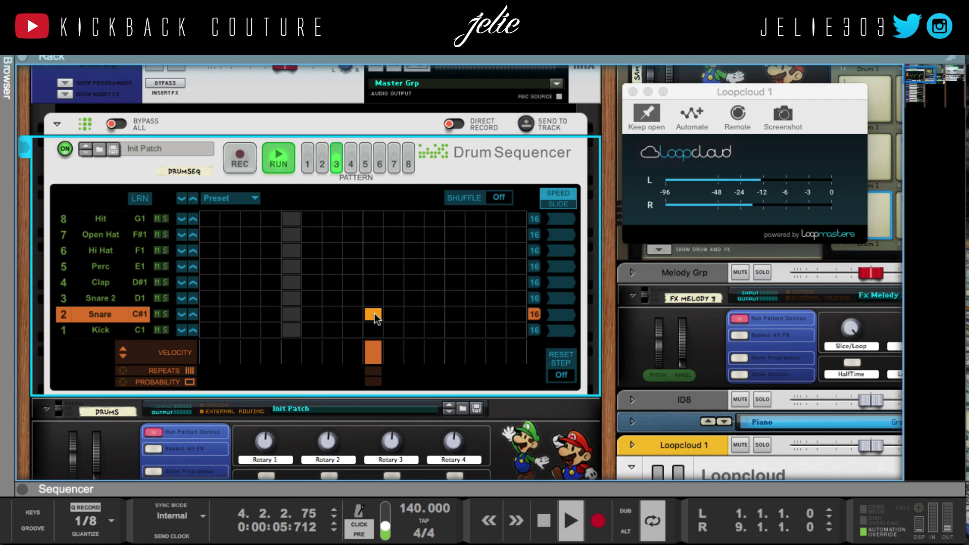
{"action": "left_click", "coordinate": [352, 163]}
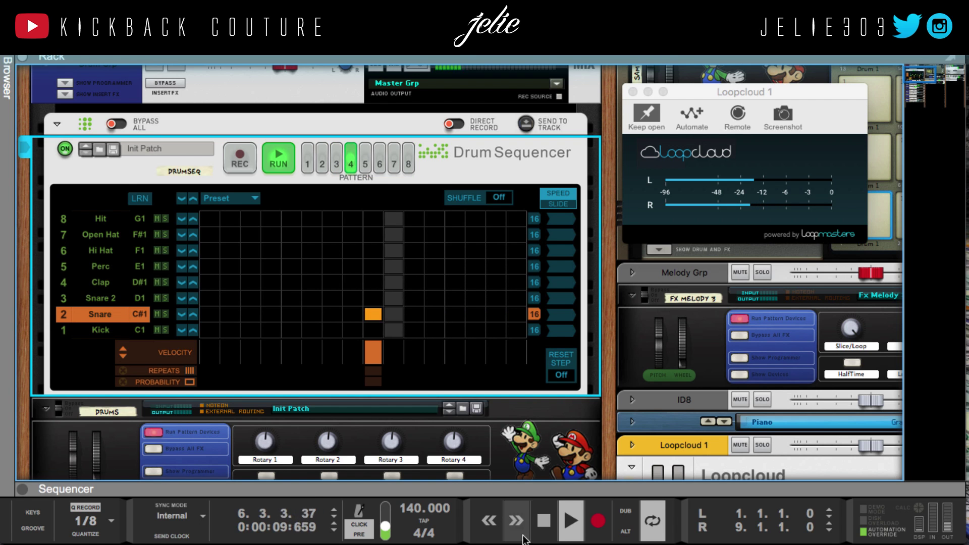
Stop playback, replay the Snare patterns from the beginning, and return to the song start
{"action": "left_click_drag", "start_coordinate": [525, 488], "coordinate": [394, 489]}
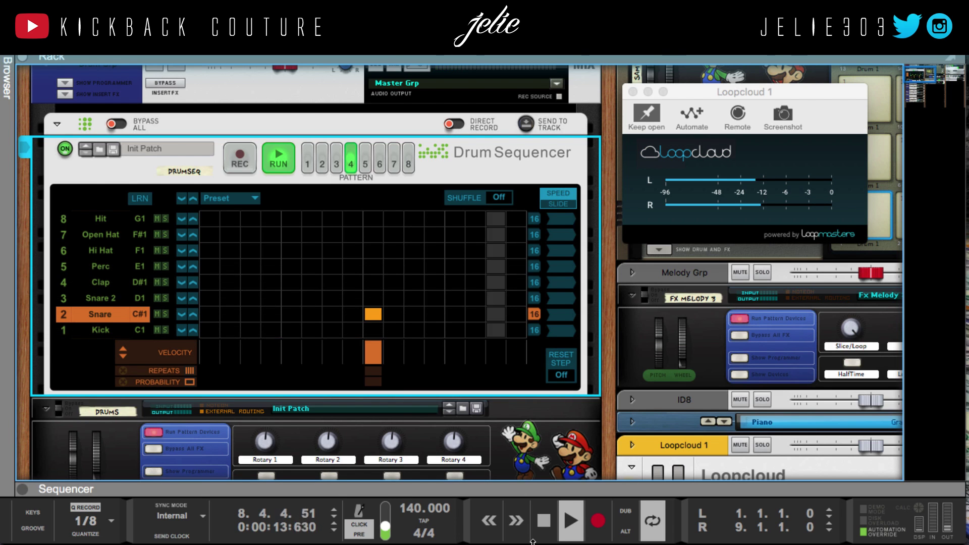
{"action": "left_click", "coordinate": [543, 520]}
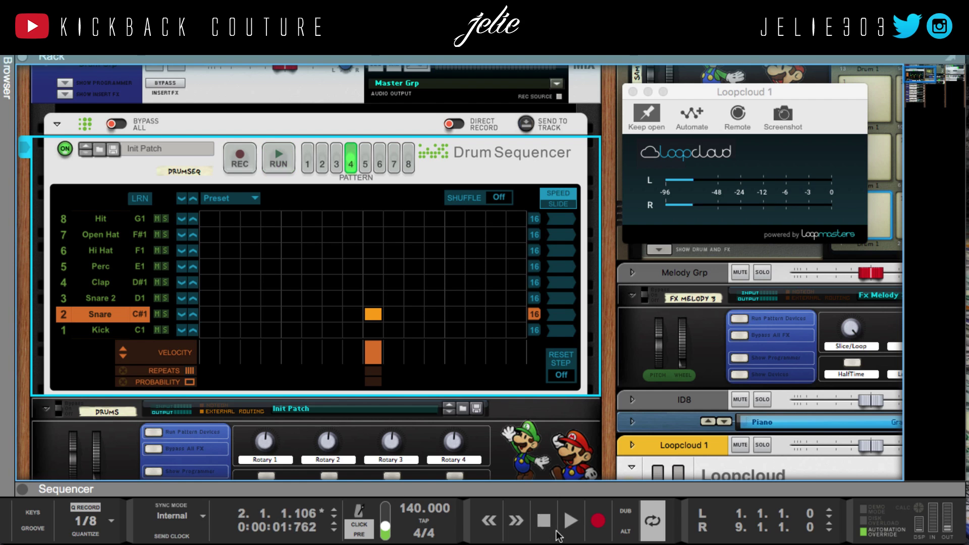
{"action": "left_click", "coordinate": [544, 520]}
{"action": "key", "text": "space"}
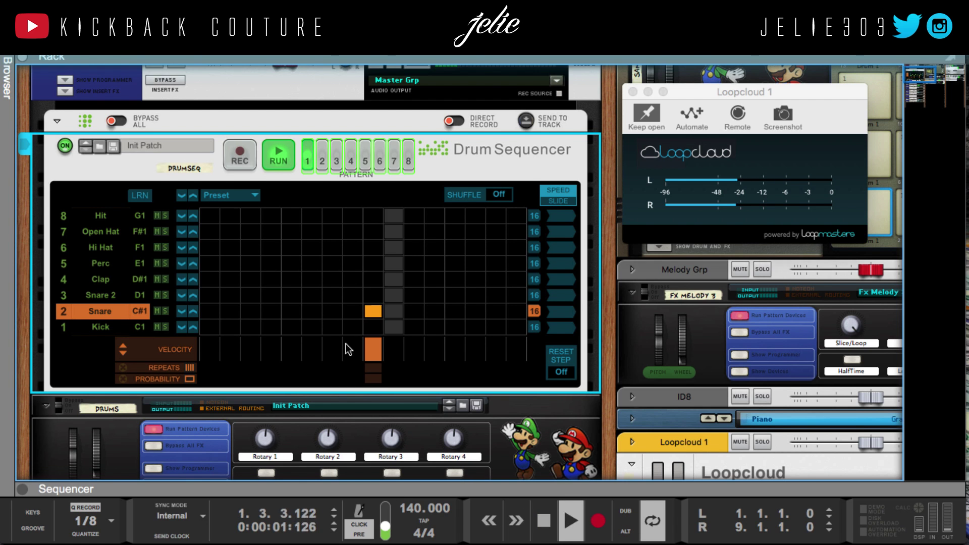
{"action": "key", "text": "space"}
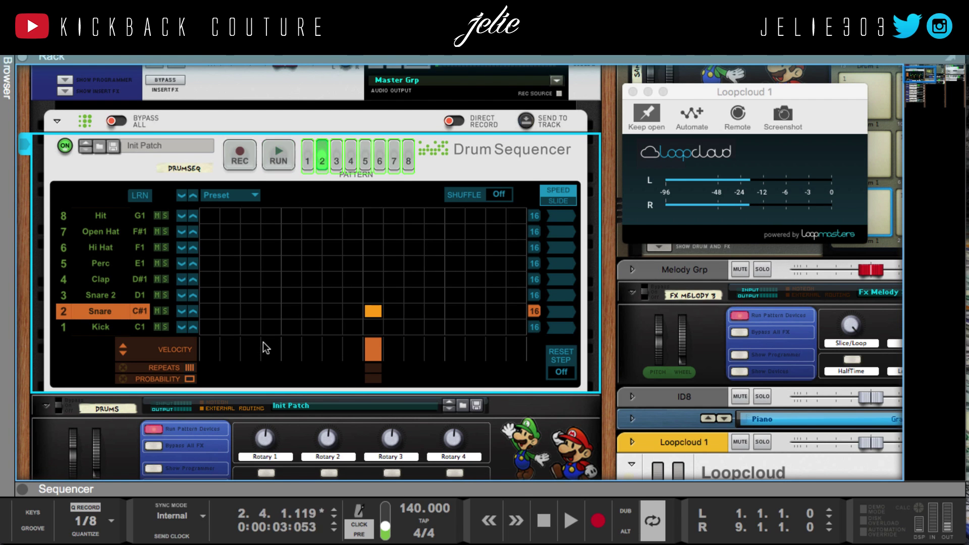
{"action": "key", "text": "Home"}
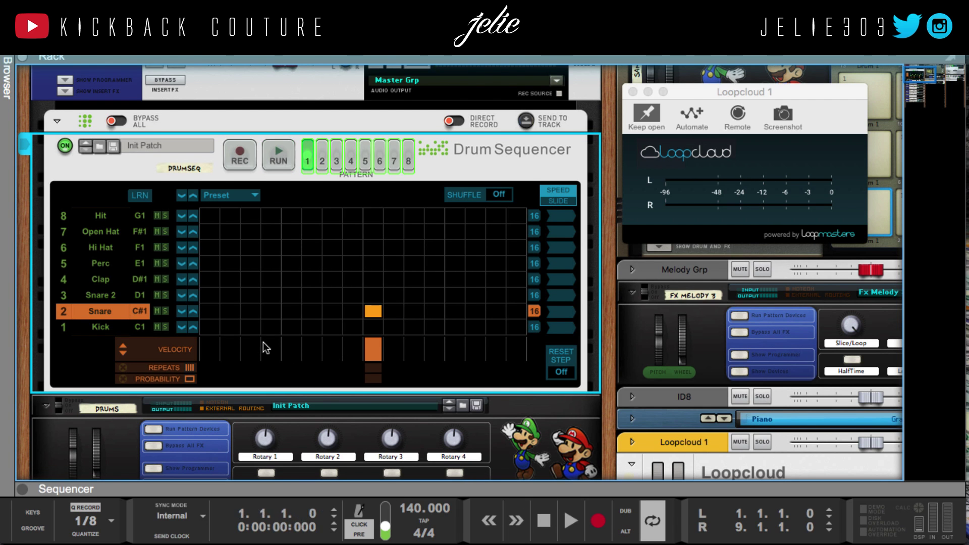
Add Kick hits on steps 1 and 5 of Drum Sequencer pattern 1 and audition the beat
{"action": "left_click", "coordinate": [209, 327]}
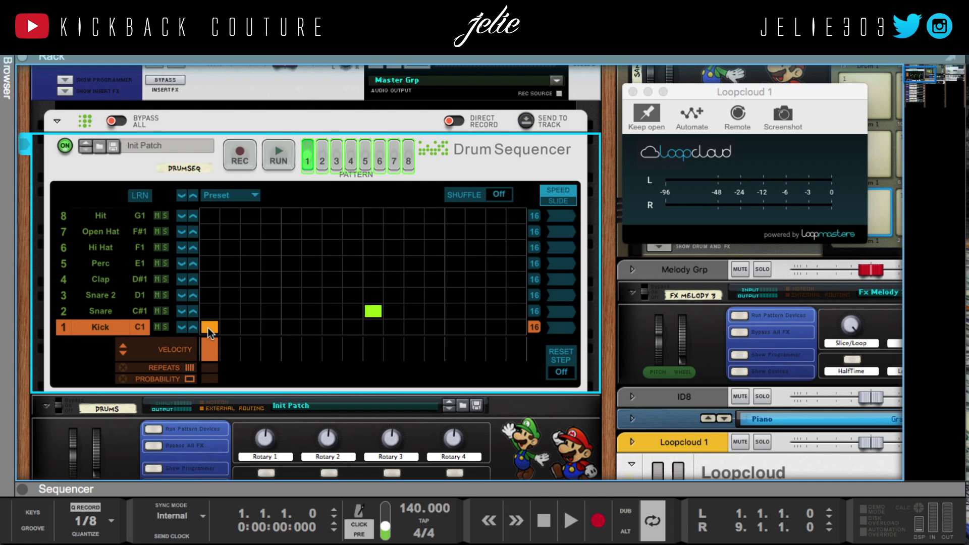
{"action": "left_click", "coordinate": [292, 327]}
{"action": "key", "text": "space"}
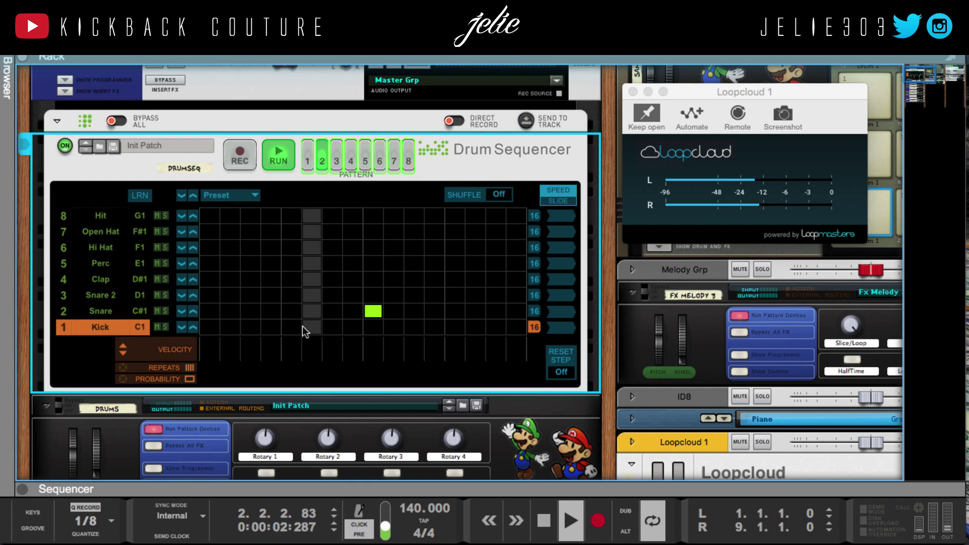
{"action": "key", "text": "space"}
Add Kick hits on steps 7 and 15 of pattern 2, playing the beat back between the two
{"action": "left_click", "coordinate": [328, 328]}
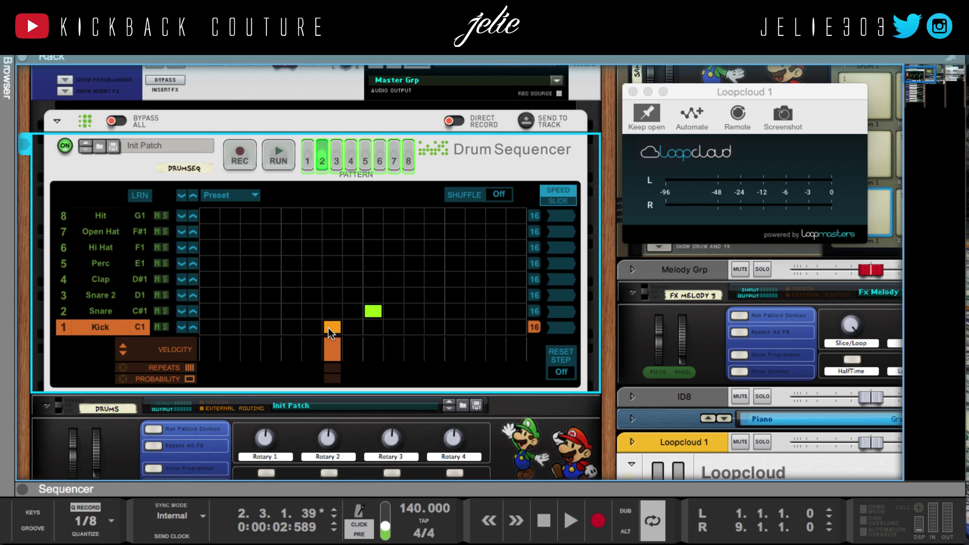
{"action": "key", "text": "KP_0"}
{"action": "key", "text": "space"}
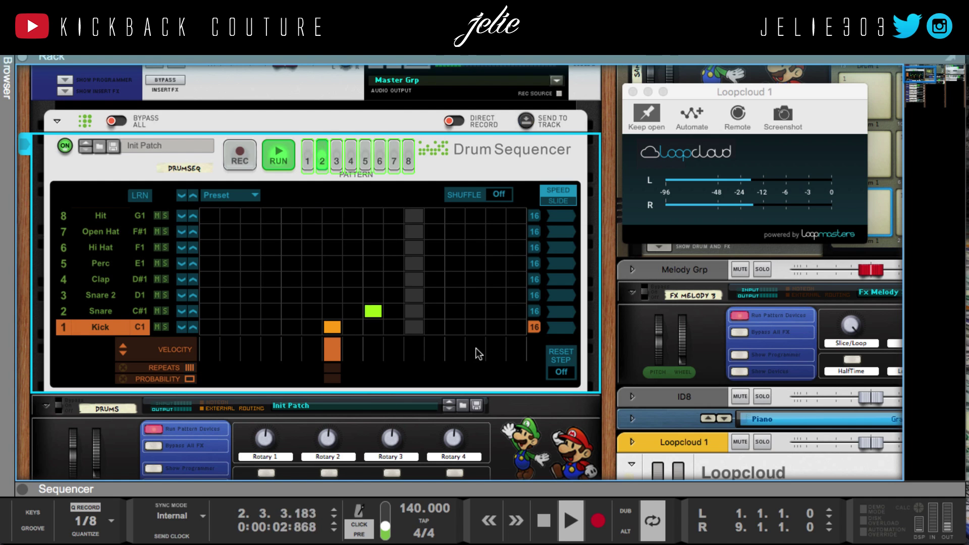
{"action": "key", "text": "space"}
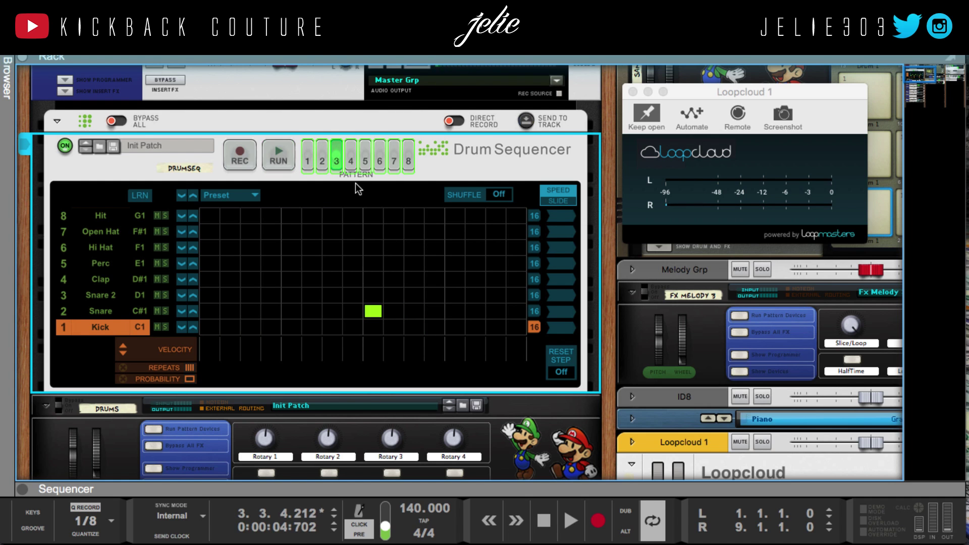
{"action": "left_click", "coordinate": [321, 163]}
{"action": "left_click", "coordinate": [496, 327]}
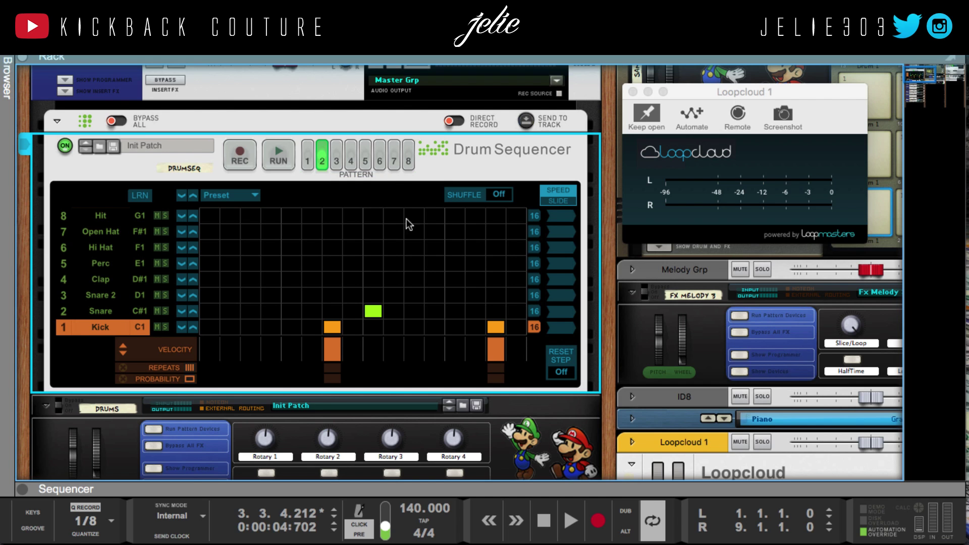
Add Kick hits on steps 1, 5, 7 and 15 of pattern 3
{"action": "left_click", "coordinate": [335, 163]}
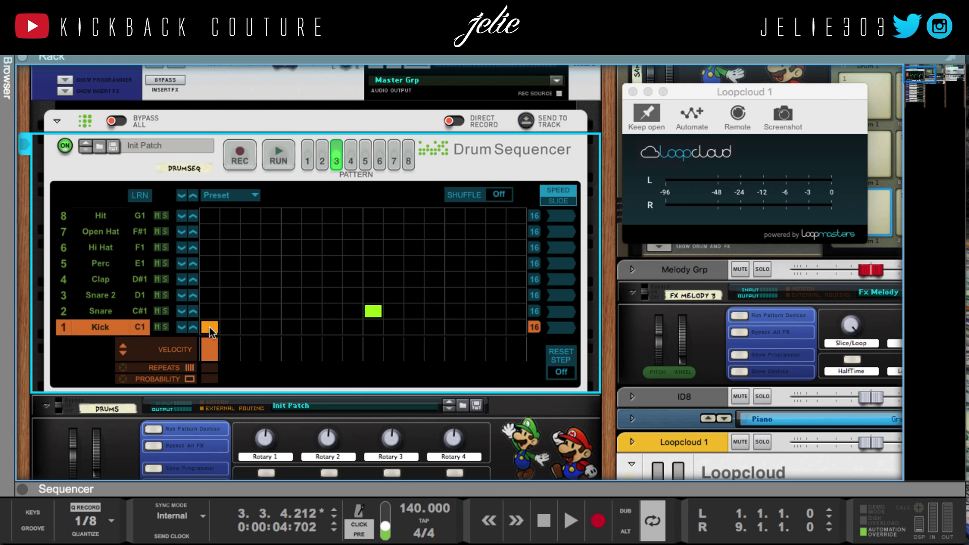
{"action": "left_click", "coordinate": [290, 328]}
{"action": "left_click", "coordinate": [332, 328]}
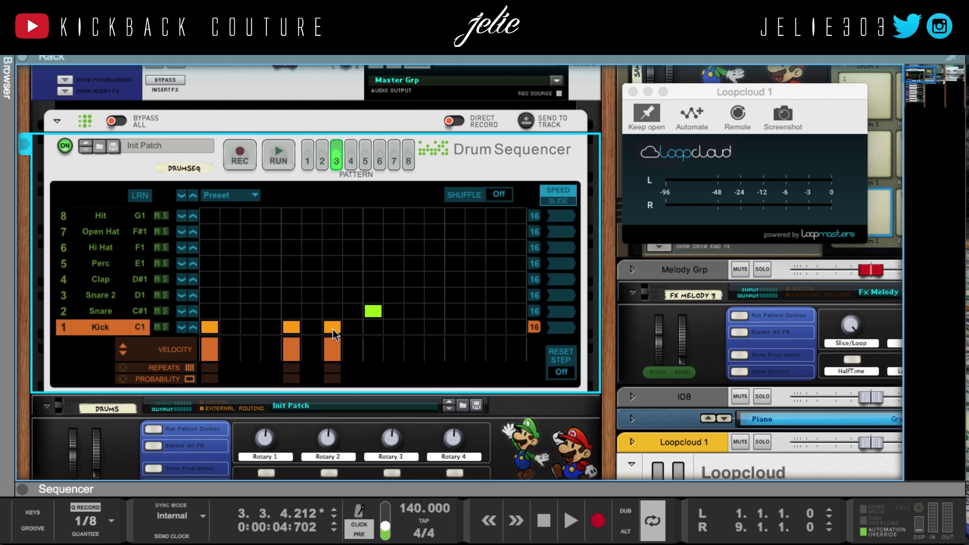
{"action": "left_click", "coordinate": [496, 327]}
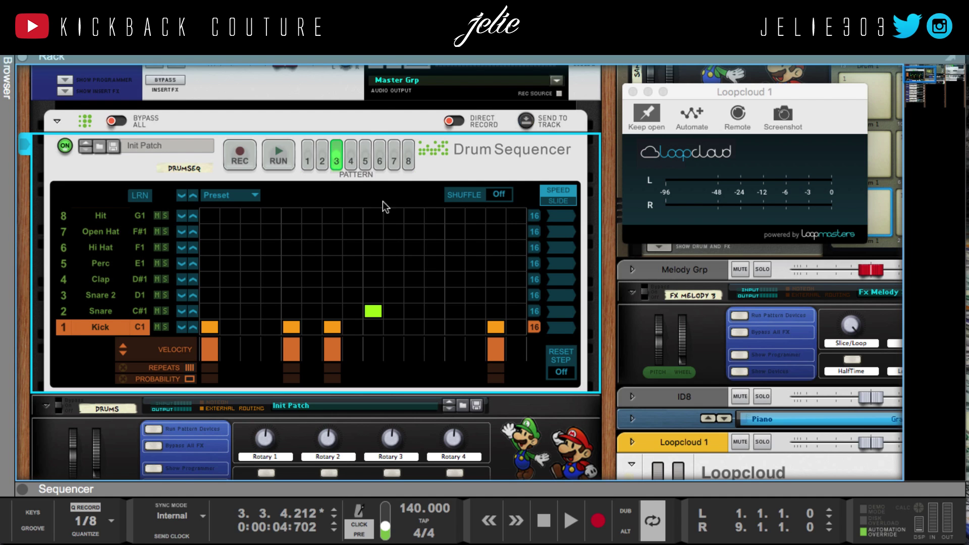
Add Kick hits on steps 7, 13 and 15 of pattern 4, with repeats on step 15, and play the beat
{"action": "left_click", "coordinate": [352, 159]}
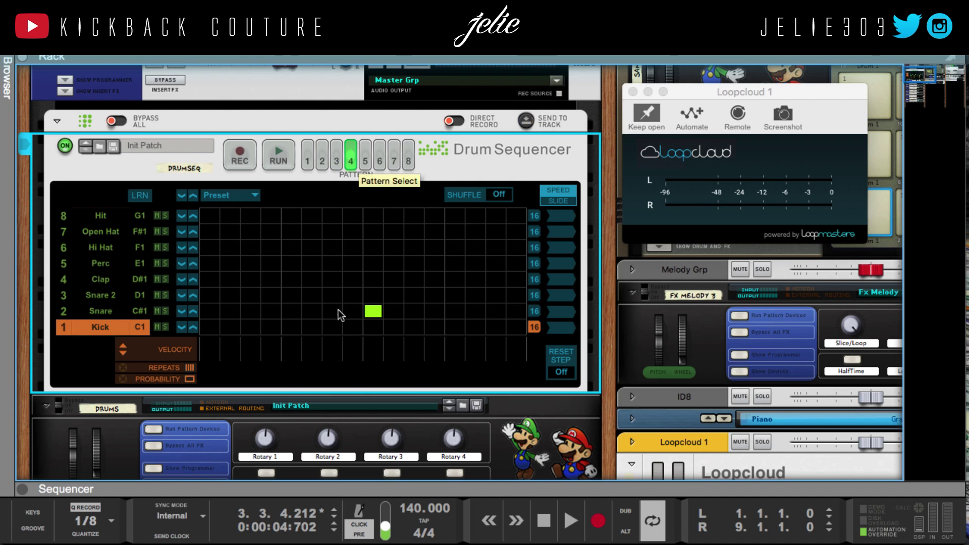
{"action": "left_click", "coordinate": [496, 327]}
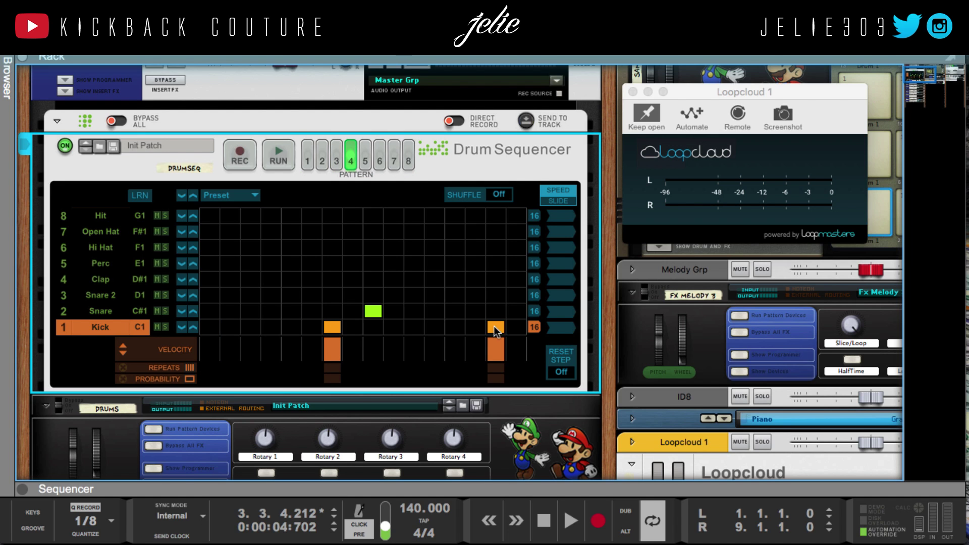
{"action": "left_click", "coordinate": [455, 328]}
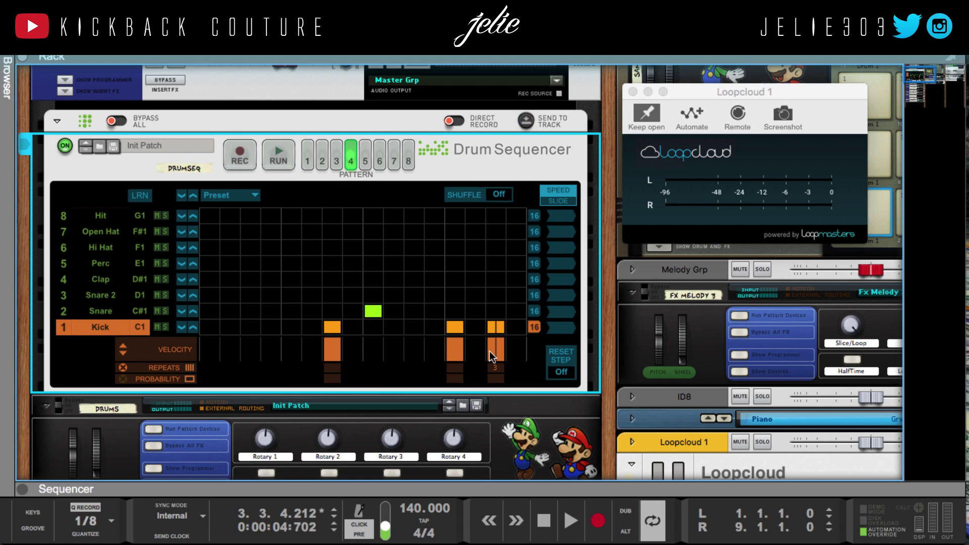
{"action": "key", "text": "space"}
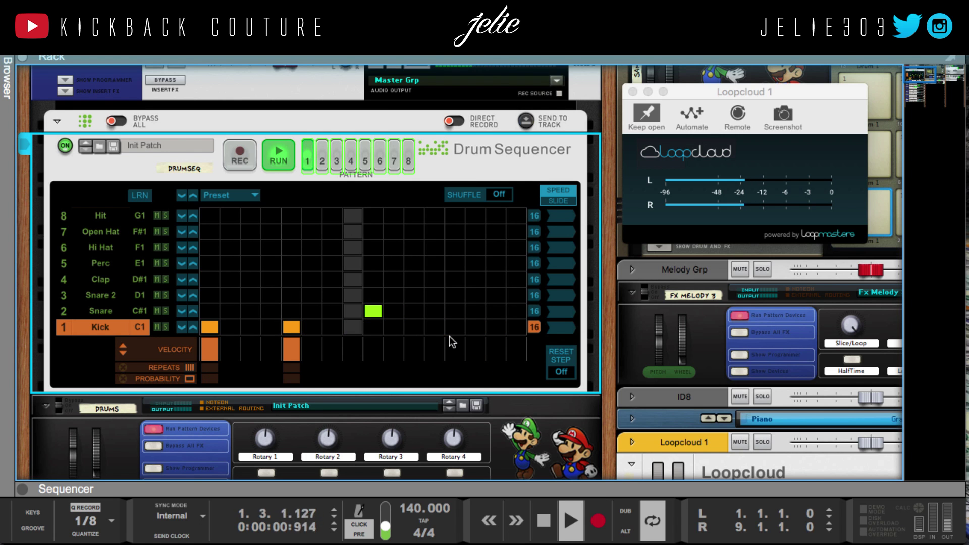
{"action": "key", "text": "space"}
Try 2 repeats on the Kick hit on step 15 of pattern 4 and audition the beat
{"action": "left_click", "coordinate": [350, 162]}
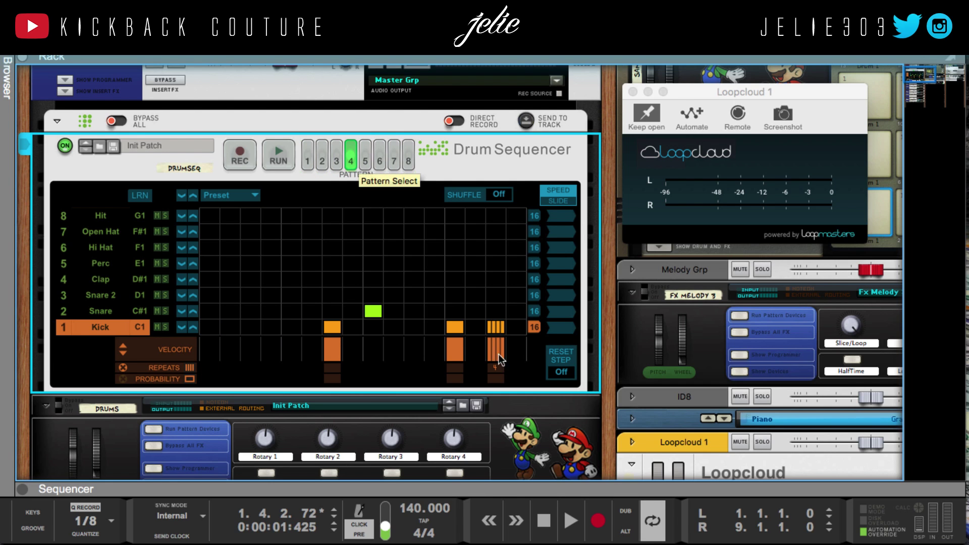
{"action": "left_click_drag", "start_coordinate": [498, 369], "coordinate": [498, 377]}
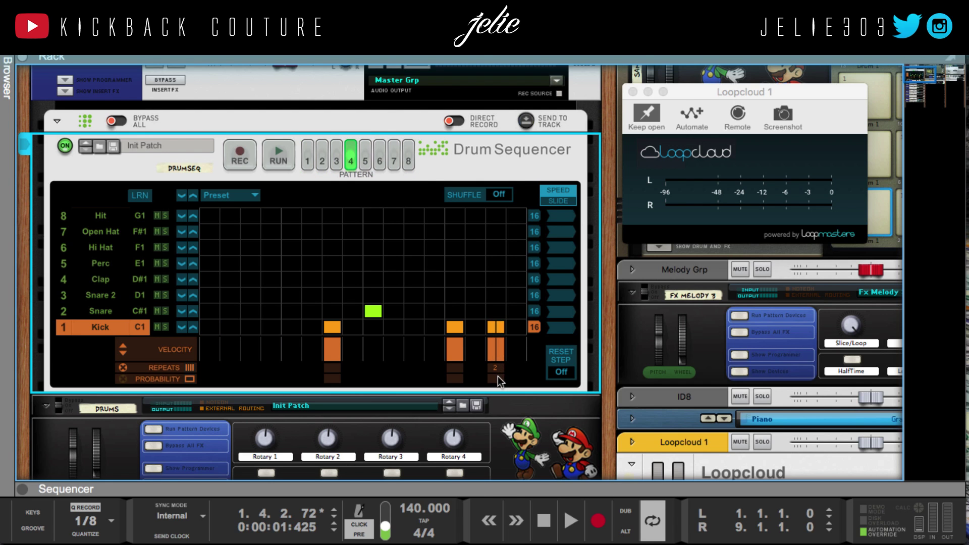
{"action": "key", "text": "space"}
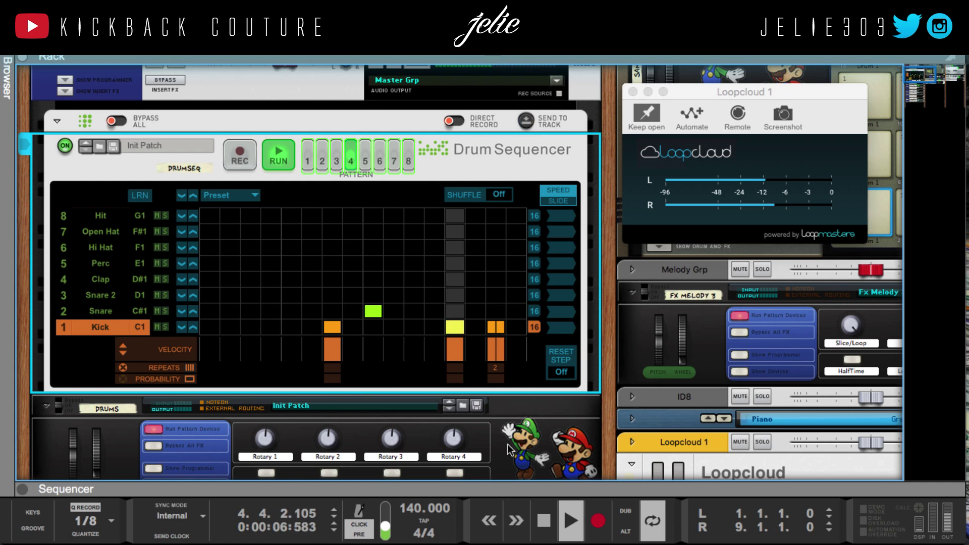
{"action": "key", "text": "space"}
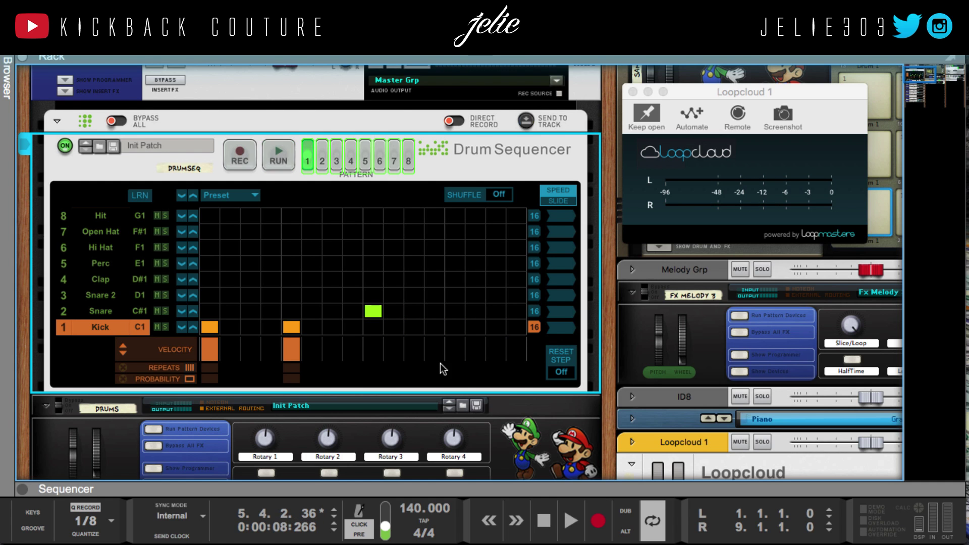
In pattern 4, set 3 repeats on Kick step 13, reduce step 15 to a single hit, and audition the beat
{"action": "left_click", "coordinate": [354, 159]}
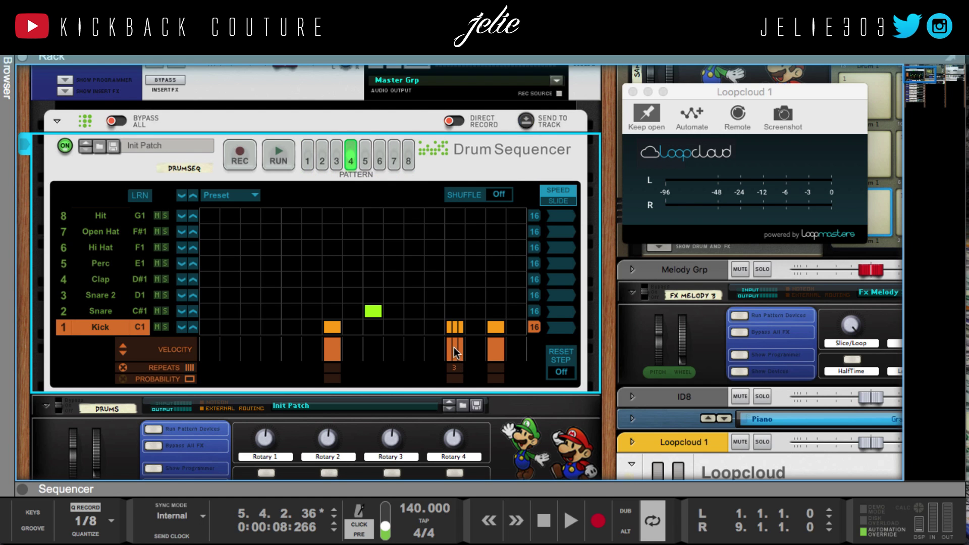
{"action": "key", "text": "space"}
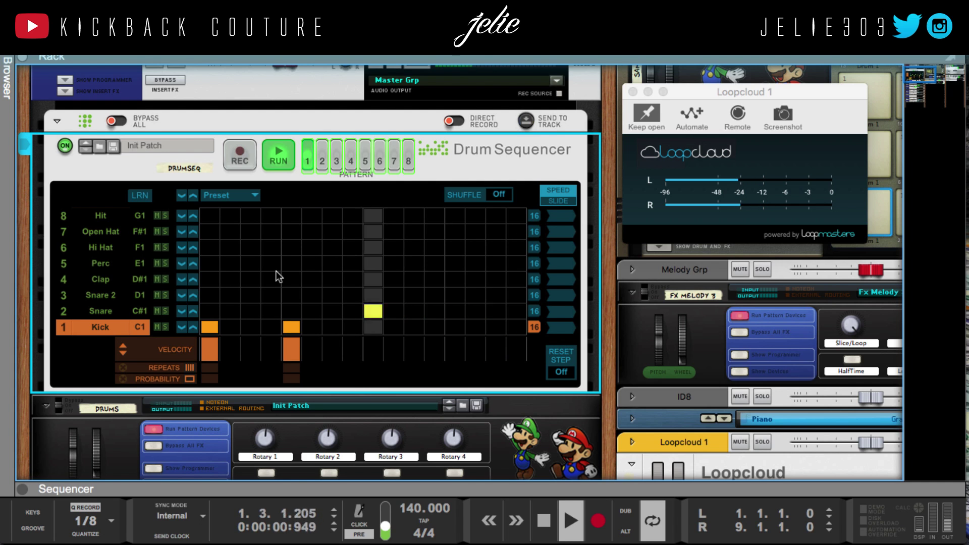
{"action": "key", "text": "space"}
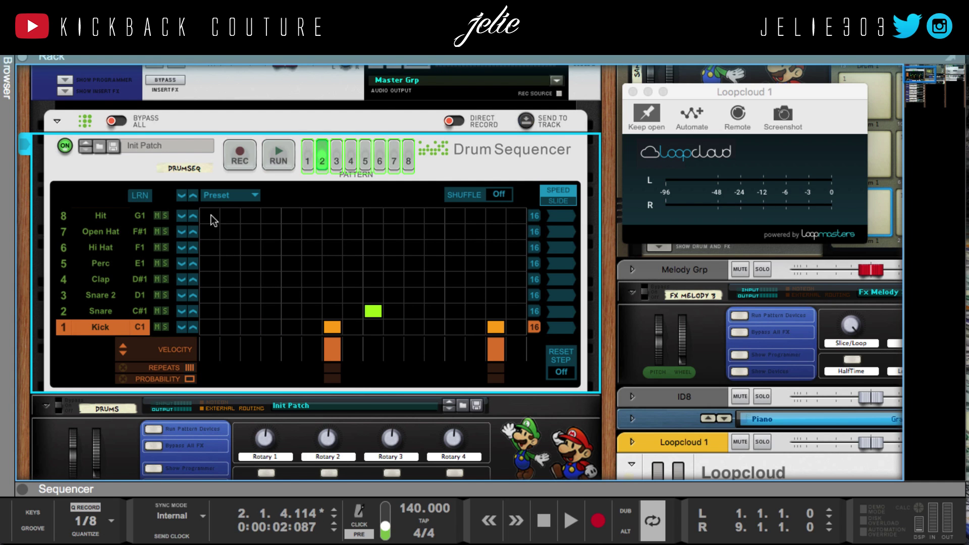
Try a preset rhythm on the Open Hat lane of pattern 1 and audition it
{"action": "left_click", "coordinate": [307, 163]}
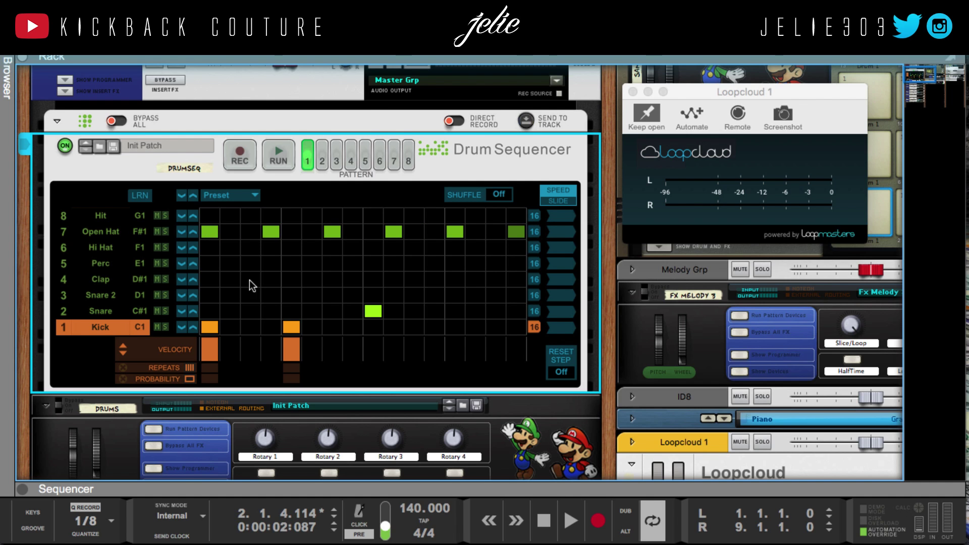
{"action": "key", "text": "space"}
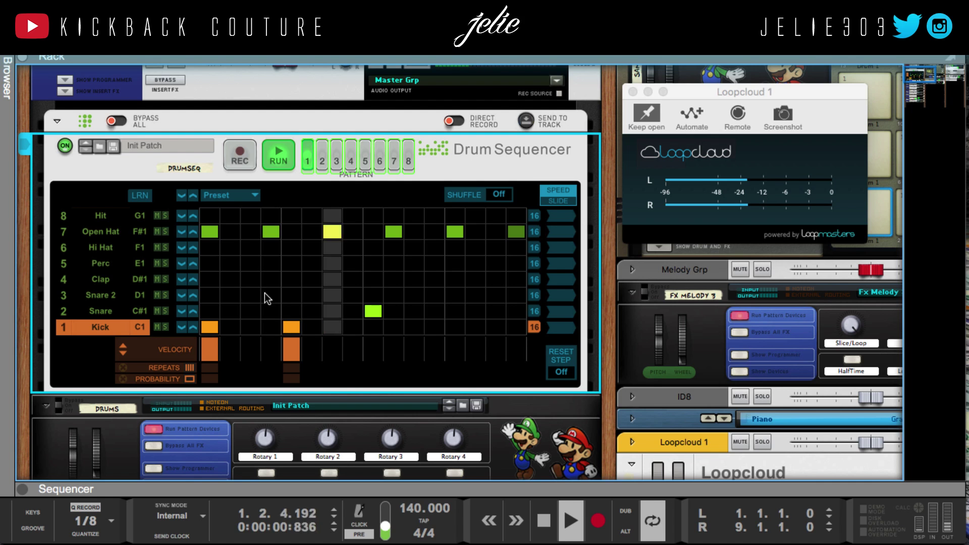
{"action": "key", "text": "space"}
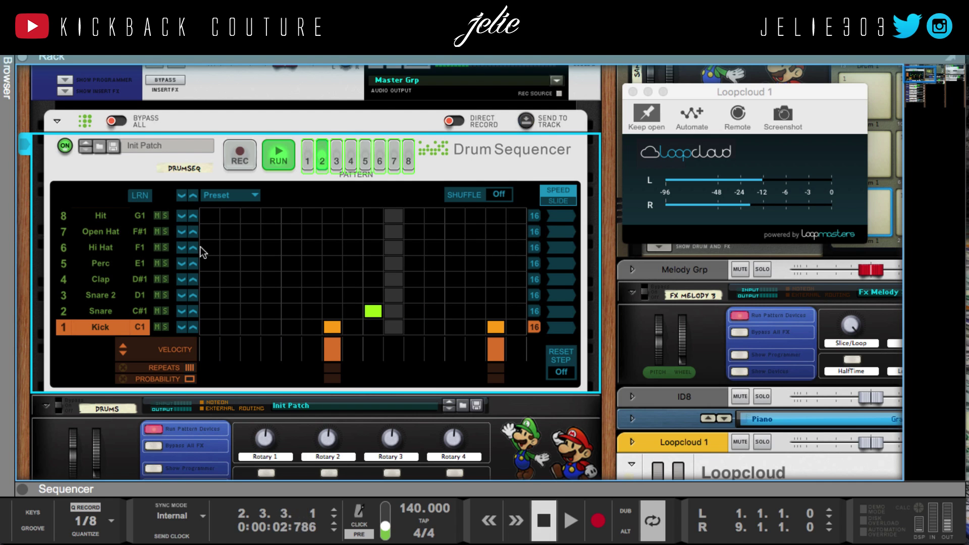
In pattern 1, fill the Hi Hat lane with the preset rhythm and clear the Open Hat lane, leaving the lane function on Preset
{"action": "left_click", "coordinate": [305, 164]}
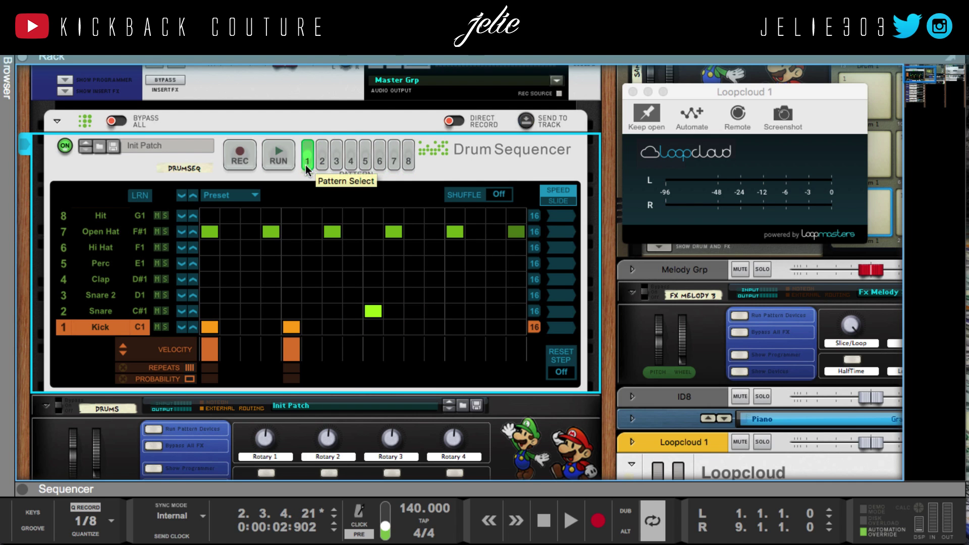
{"action": "left_click", "coordinate": [194, 247]}
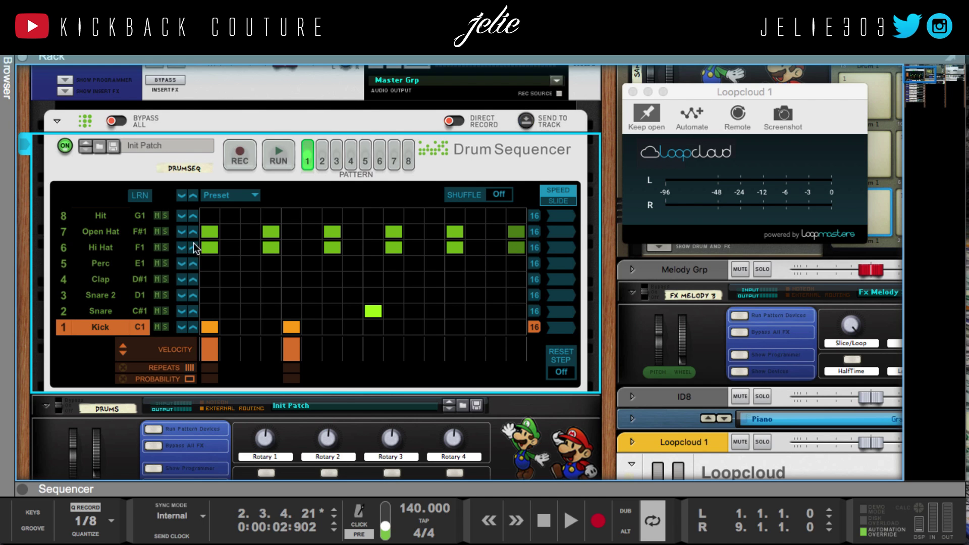
{"action": "left_click", "coordinate": [229, 195]}
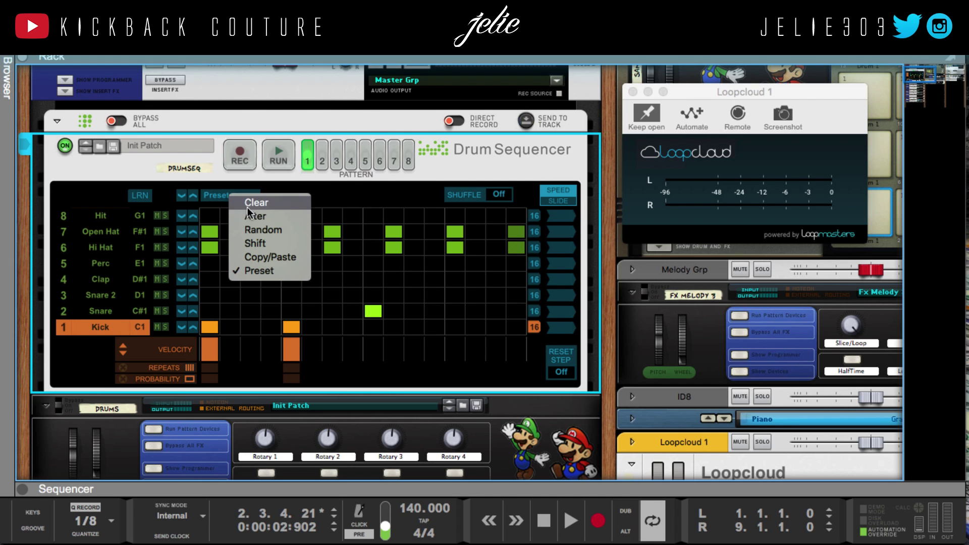
{"action": "left_click", "coordinate": [247, 207]}
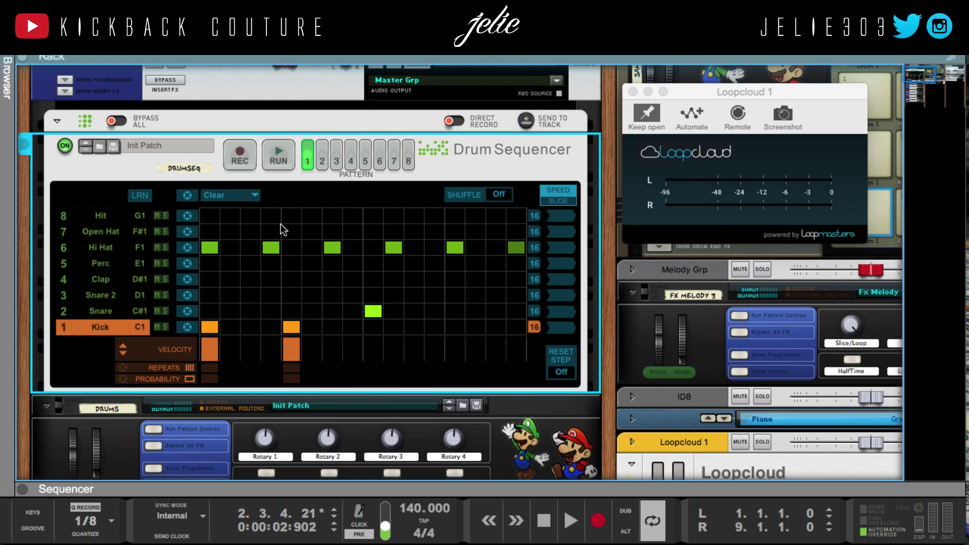
{"action": "left_click", "coordinate": [220, 195]}
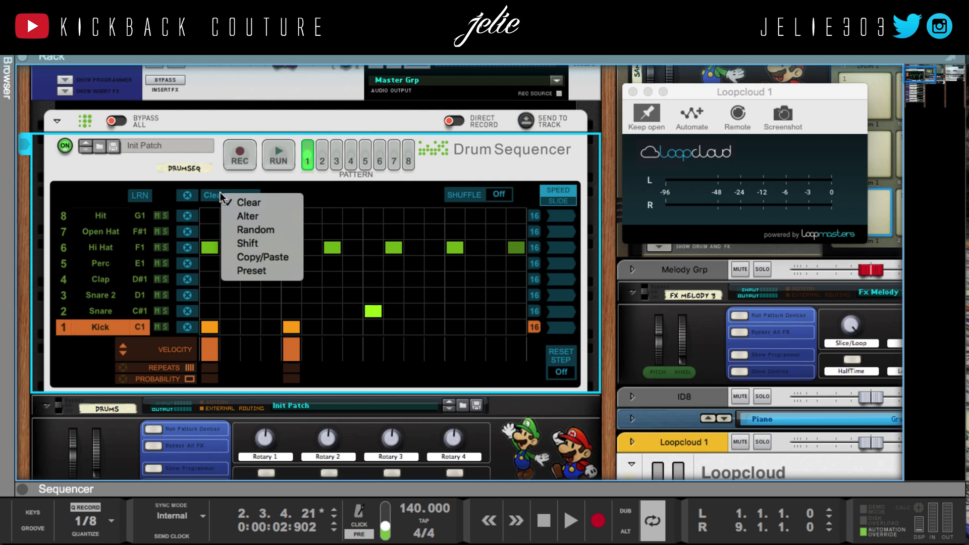
{"action": "left_click", "coordinate": [252, 271]}
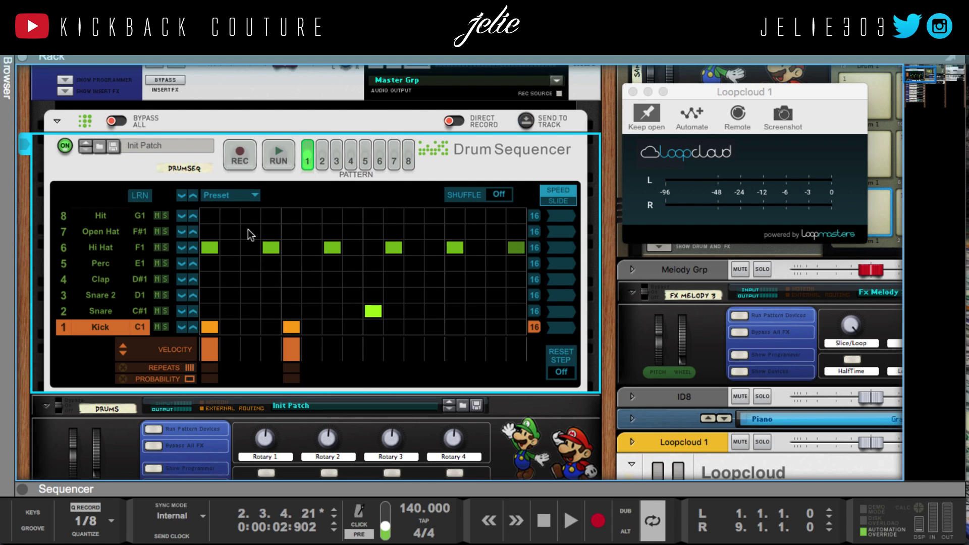
In pattern 1, add an Open Hat hit on step 5 and unfold the Open Hat NN-XT sampler
{"action": "left_click", "coordinate": [295, 231]}
{"action": "scroll", "coordinate": [293, 292], "scroll_direction": "down", "scroll_amount": 10}
{"action": "scroll", "coordinate": [293, 292], "scroll_direction": "down", "scroll_amount": 3}
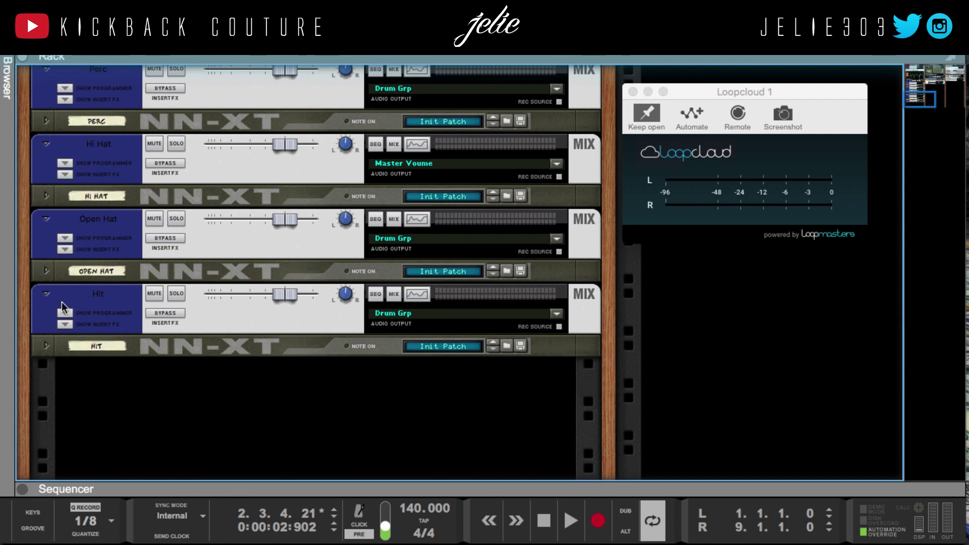
{"action": "left_click", "coordinate": [47, 271]}
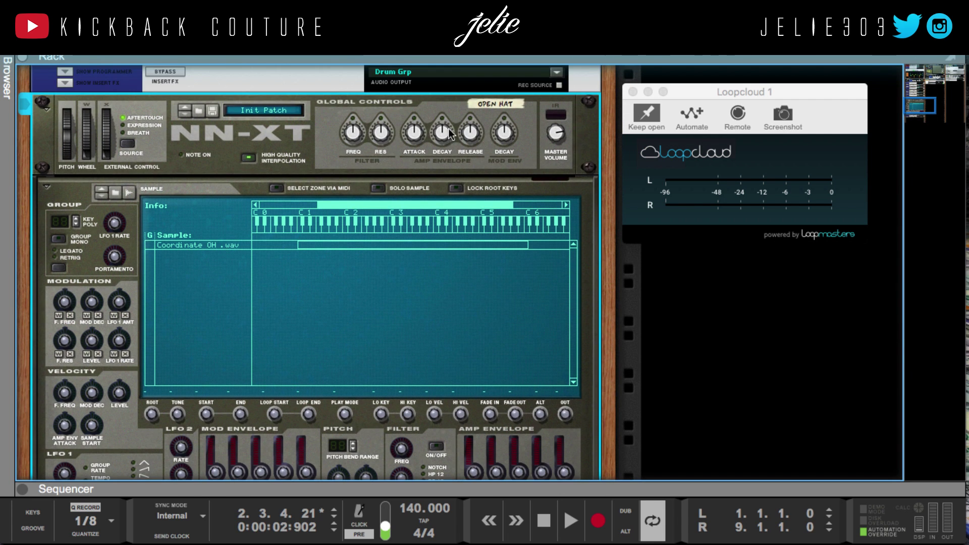
{"action": "scroll", "coordinate": [380, 178], "scroll_direction": "up", "scroll_amount": 10}
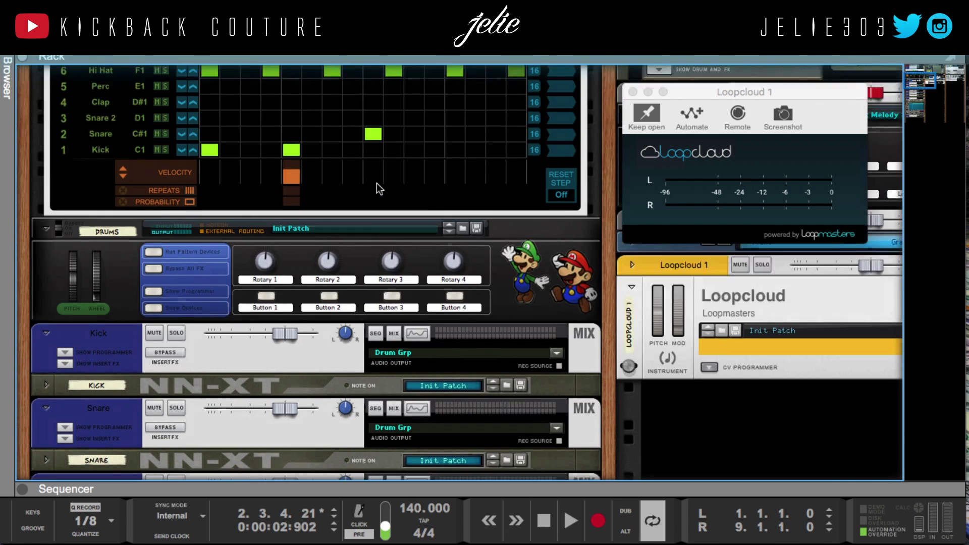
{"action": "scroll", "coordinate": [341, 323], "scroll_direction": "down", "scroll_amount": 1}
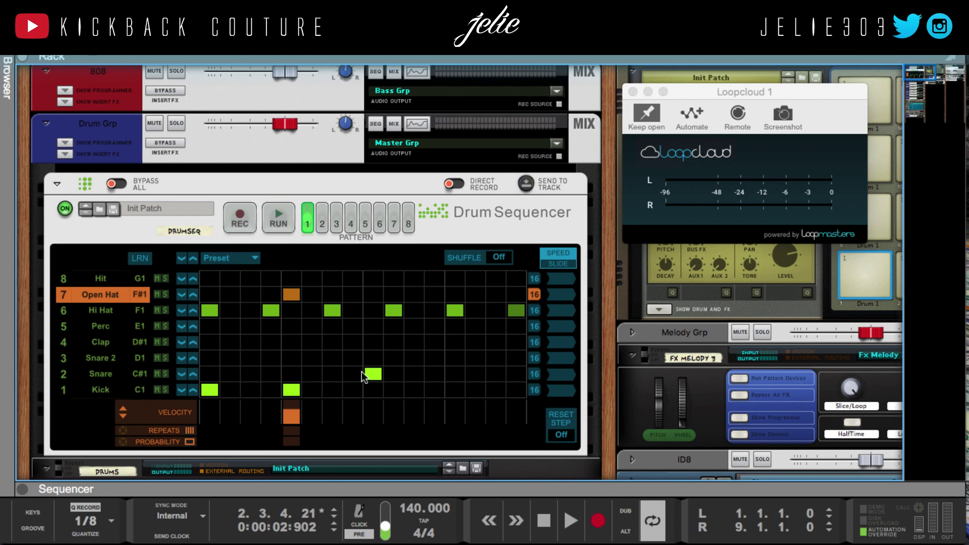
Audition the pattern 1 beat with the Open Hat hit and stop playback
{"action": "key", "text": "space"}
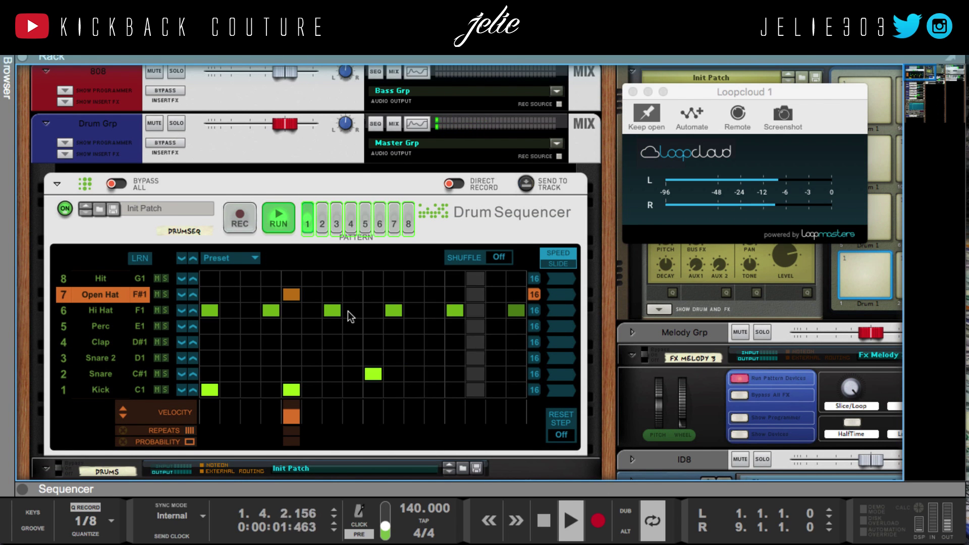
{"action": "key", "text": "space"}
{"action": "left_click", "coordinate": [327, 319]}
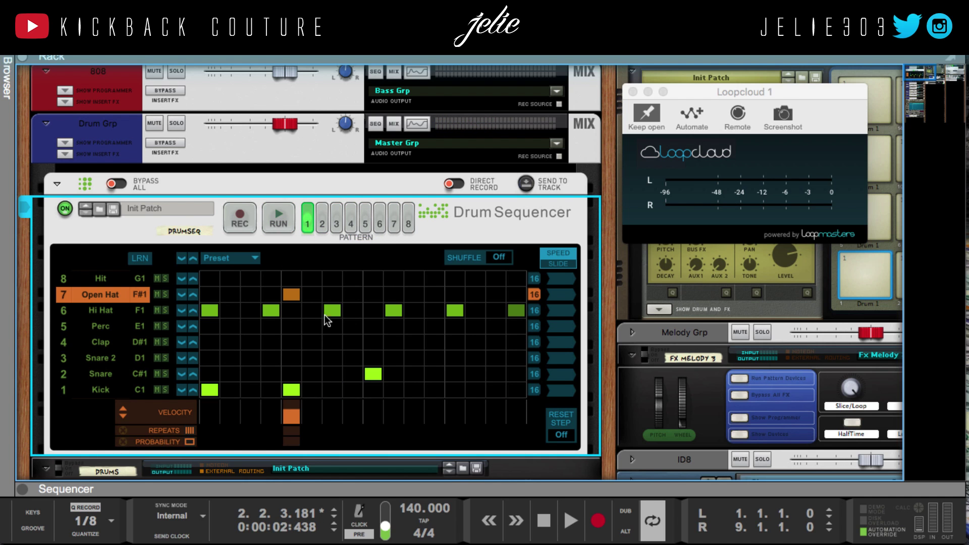
Set the lane function to Copy/Paste and copy pattern 1's Hi Hat lane into patterns 2, 3 and 4
{"action": "left_click", "coordinate": [226, 260]}
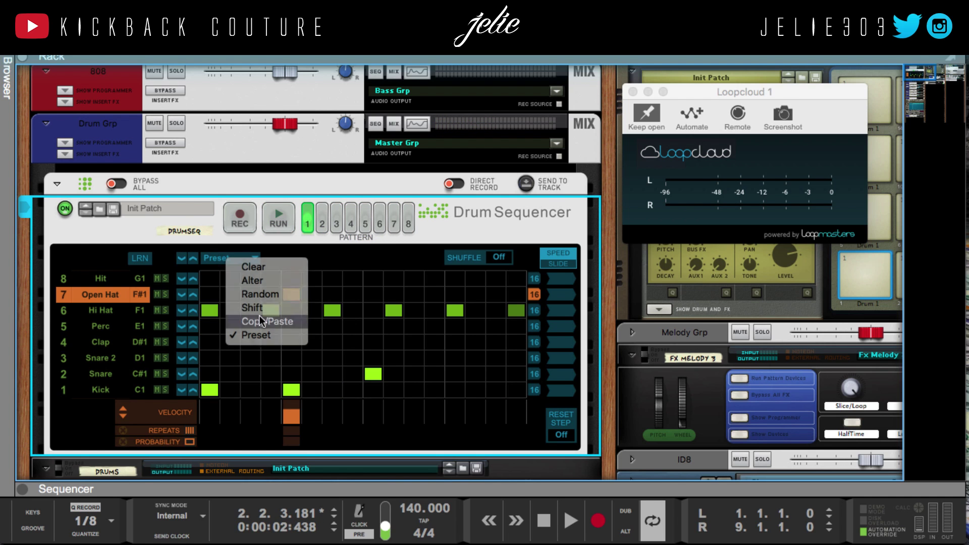
{"action": "left_click", "coordinate": [260, 321]}
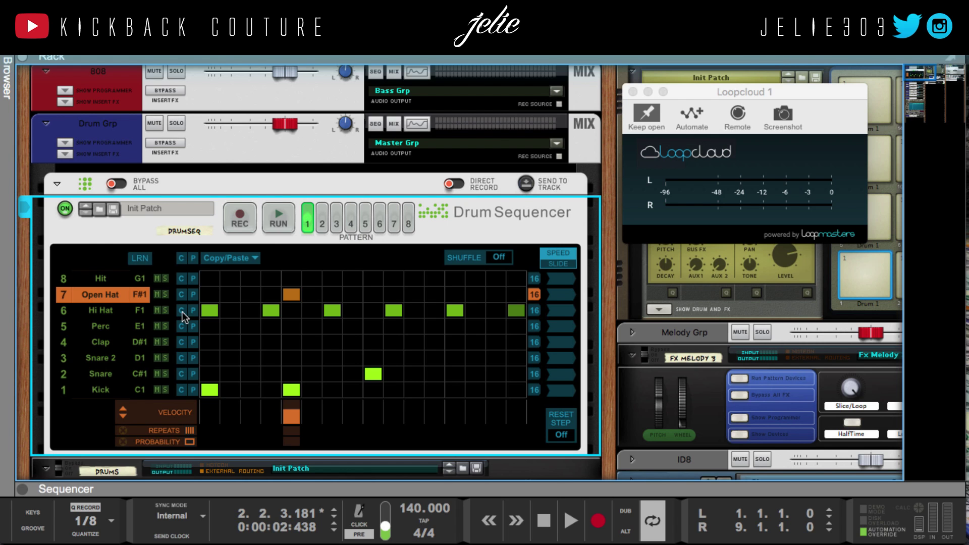
{"action": "left_click", "coordinate": [325, 222]}
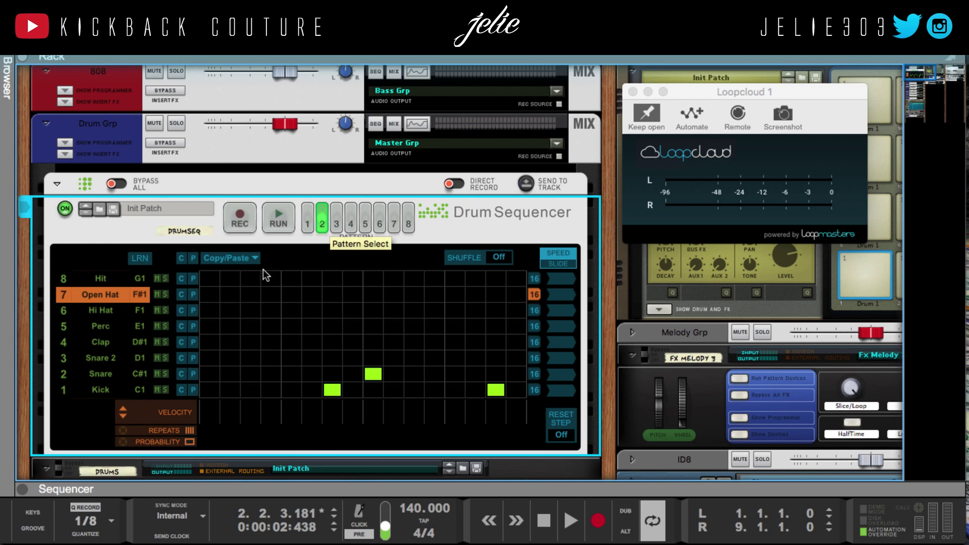
{"action": "left_click", "coordinate": [193, 310]}
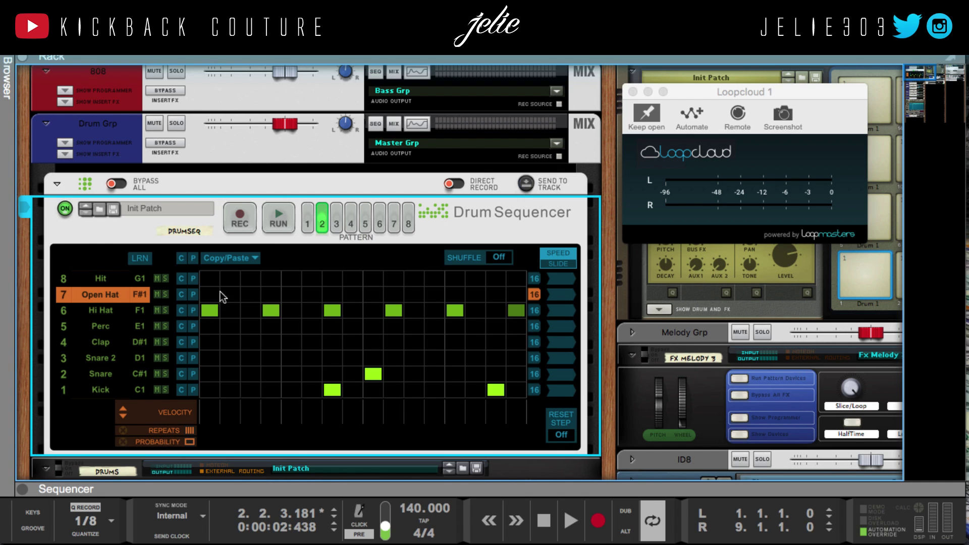
{"action": "left_click", "coordinate": [336, 223]}
{"action": "left_click", "coordinate": [195, 310]}
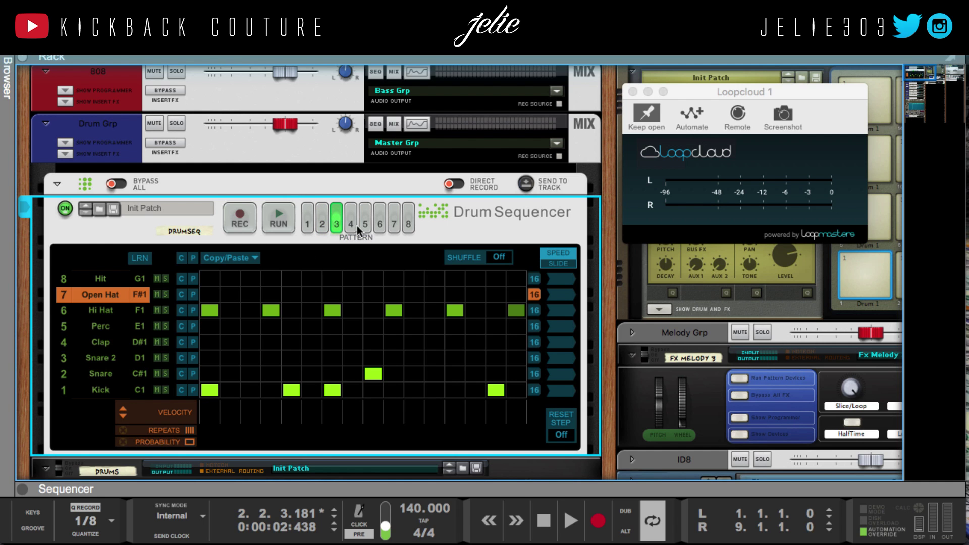
{"action": "left_click", "coordinate": [353, 222]}
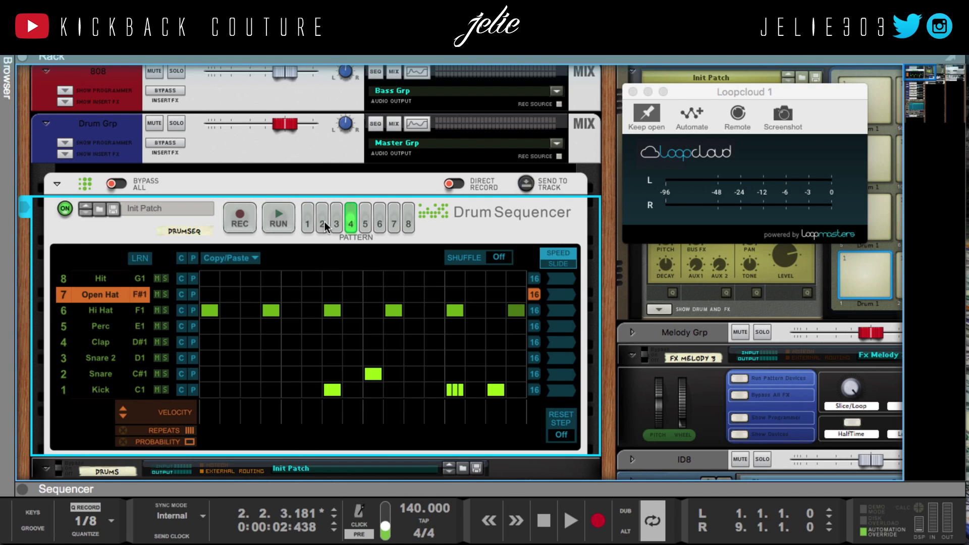
Return the lane function to Preset and add an Open Hat hit on step 5 of patterns 2 and 3
{"action": "left_click", "coordinate": [305, 223]}
{"action": "left_click", "coordinate": [234, 258]}
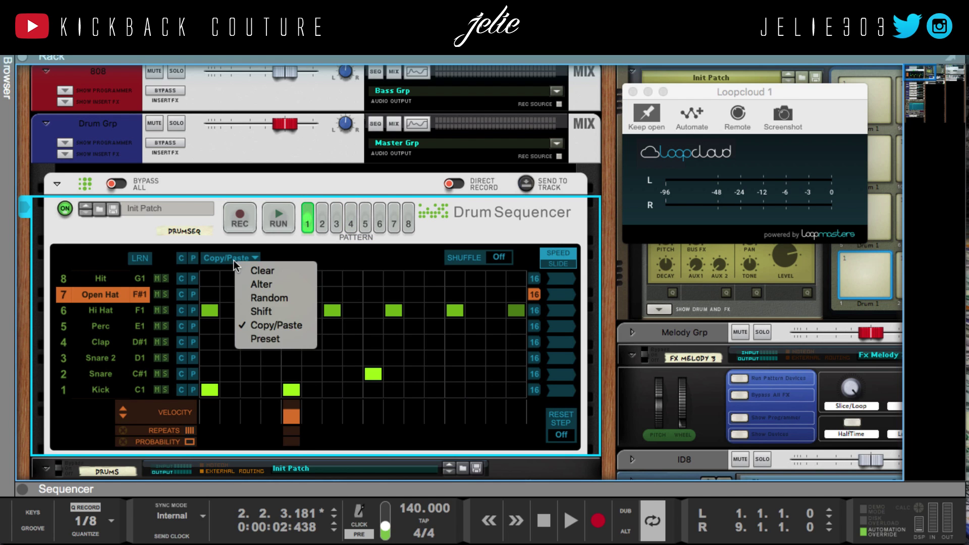
{"action": "left_click", "coordinate": [254, 339]}
{"action": "left_click", "coordinate": [322, 223]}
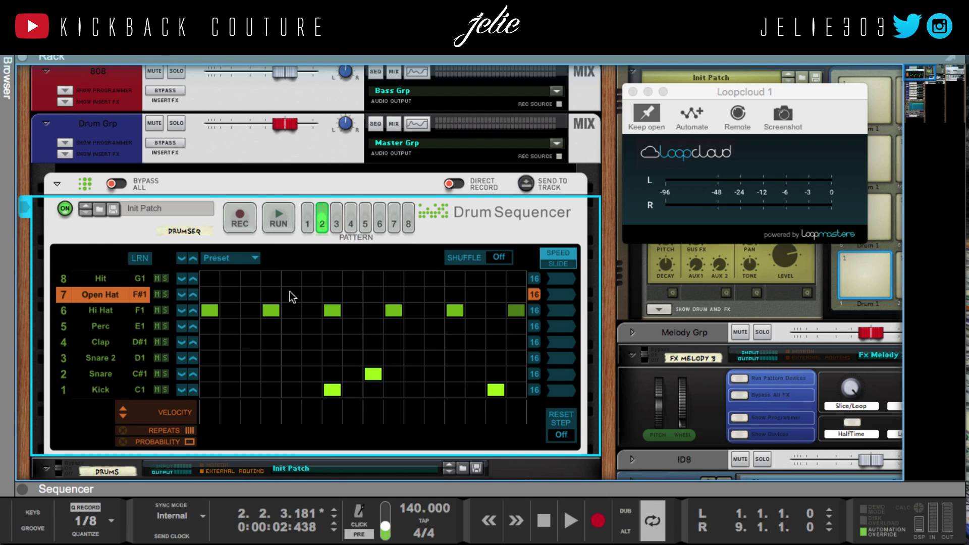
{"action": "left_click", "coordinate": [335, 224]}
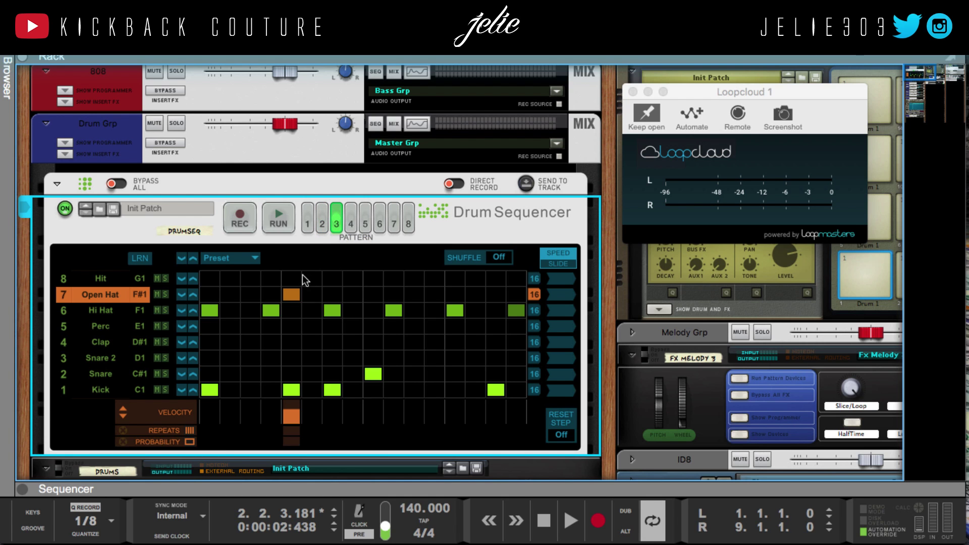
In pattern 3, add an Open Hat hit with 5 repeats on step 13 and audition the beat
{"action": "left_click", "coordinate": [455, 295]}
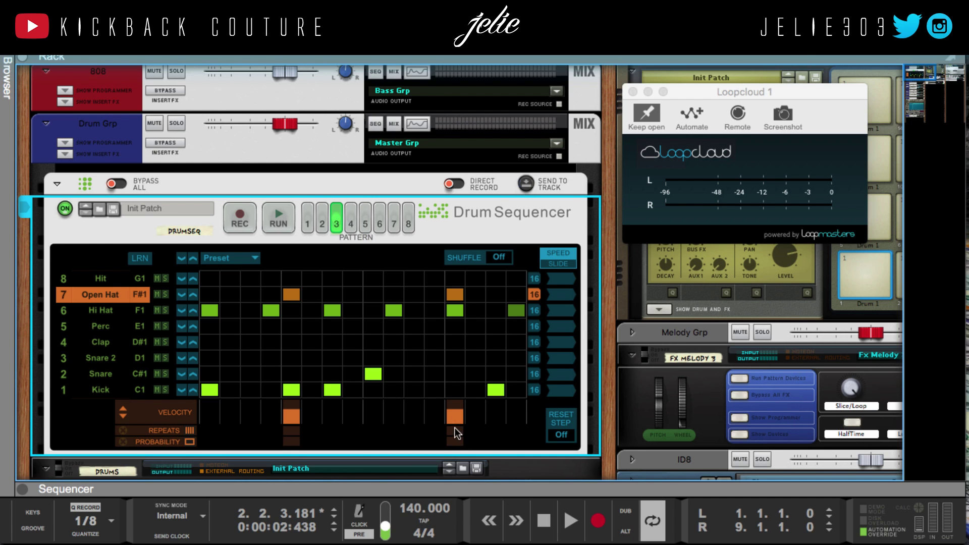
{"action": "left_click_drag", "start_coordinate": [455, 429], "coordinate": [450, 394]}
{"action": "key", "text": "space"}
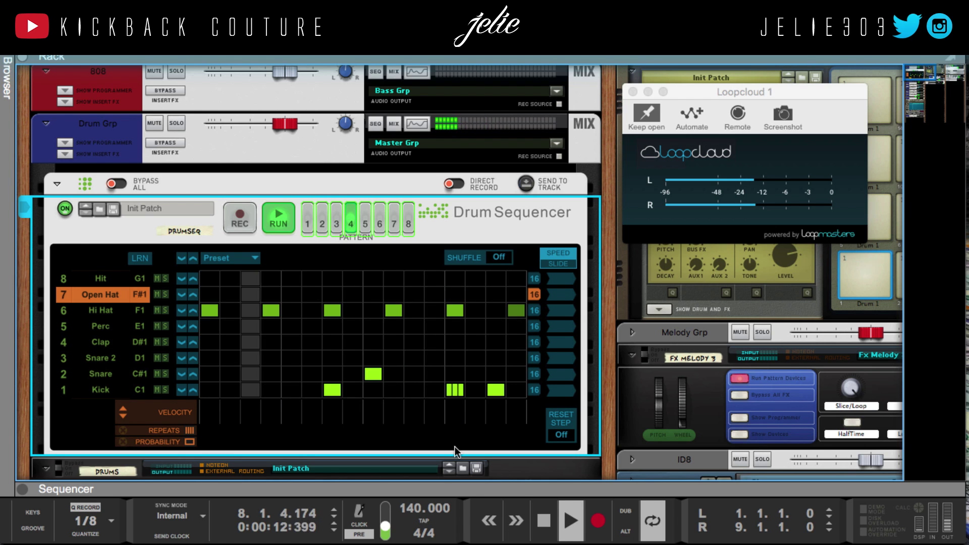
In pattern 4, reduce the Kick on step 13 to a single hit and audition the beat
{"action": "left_click", "coordinate": [351, 222]}
{"action": "left_click", "coordinate": [460, 391]}
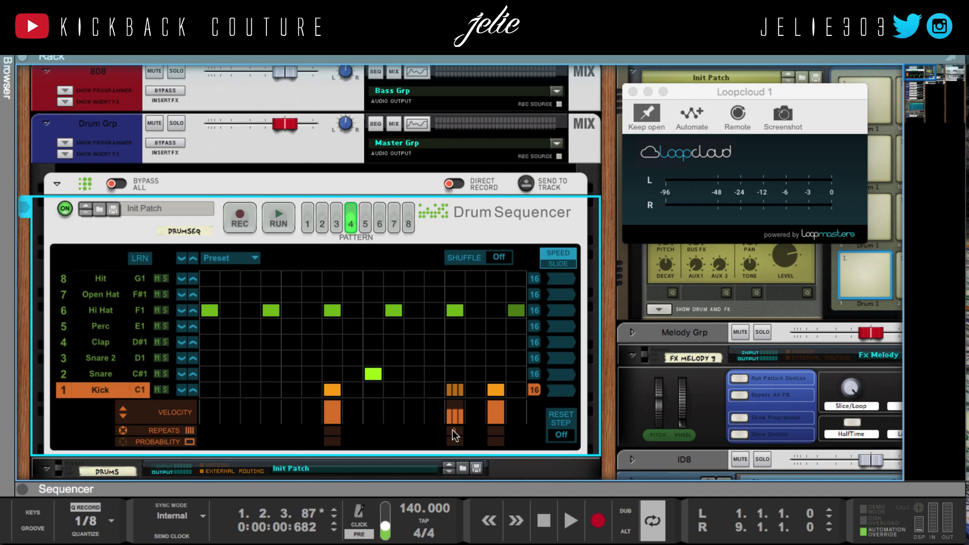
{"action": "key", "text": "space"}
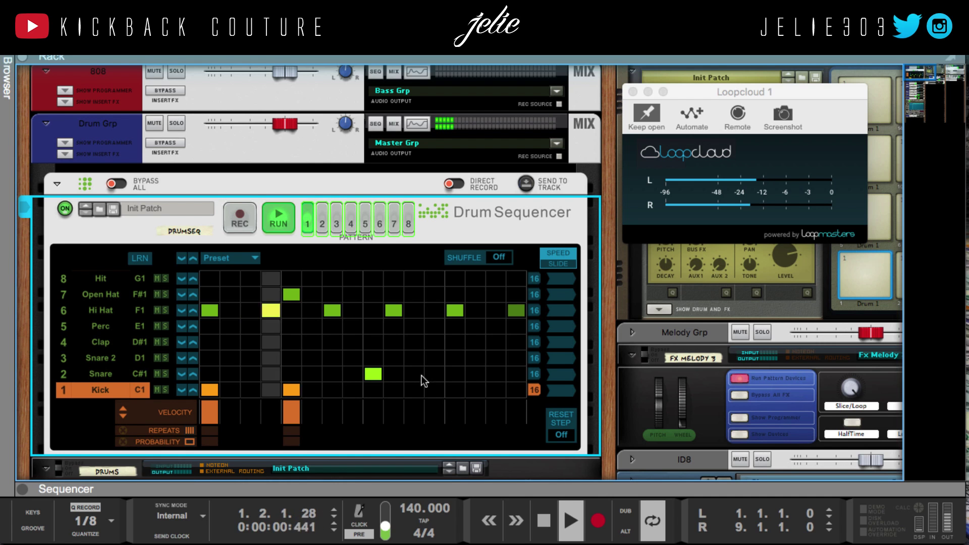
{"action": "key", "text": "space"}
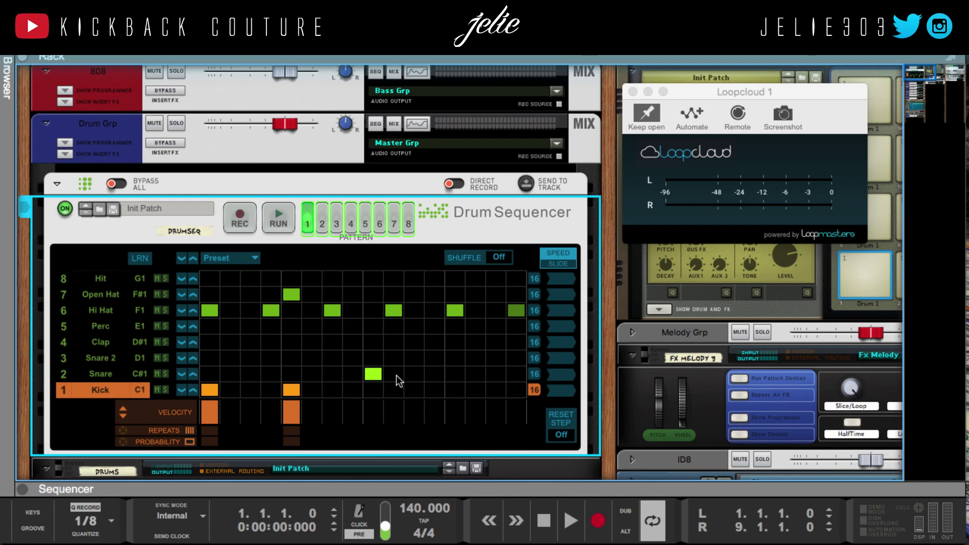
{"action": "key", "text": "space"}
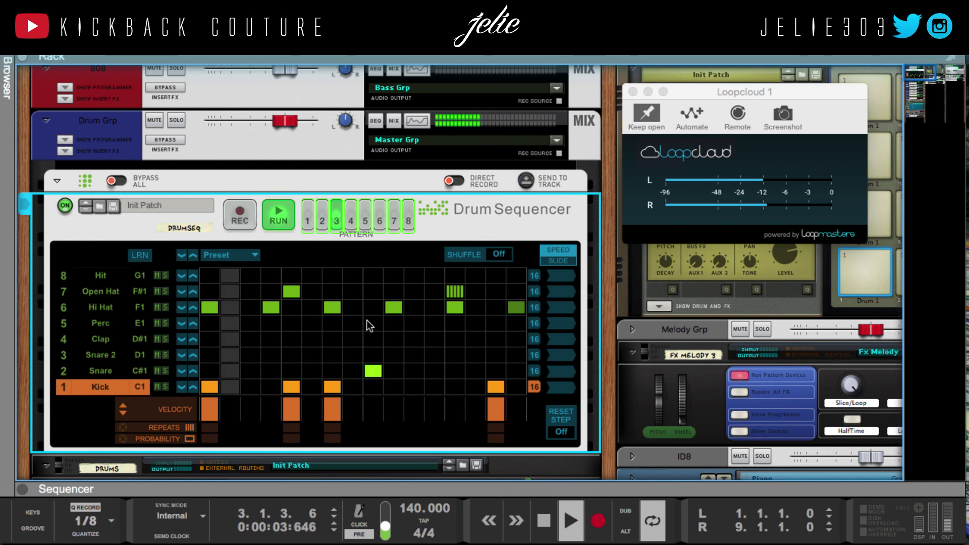
{"action": "key", "text": "space"}
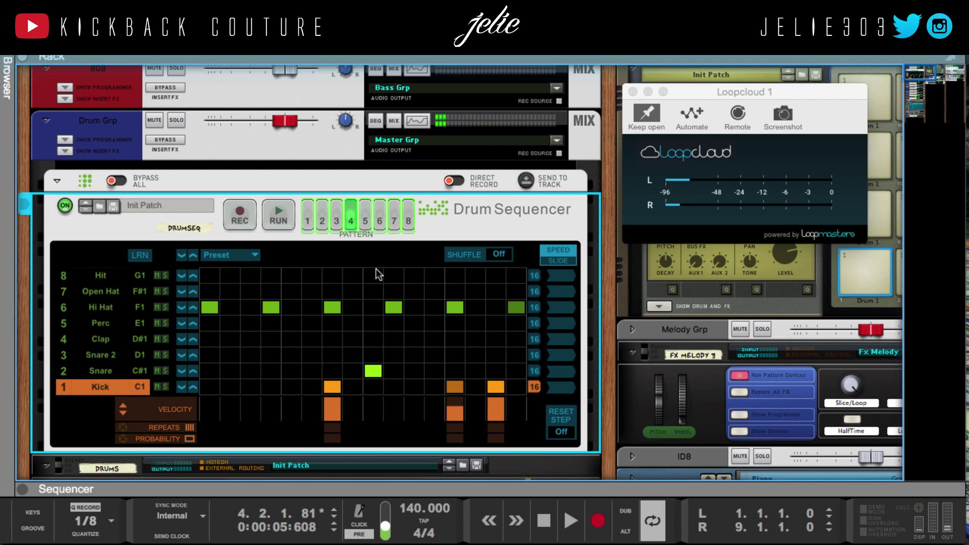
In pattern 3, set the Open Hat hit on step 13 to 3 repeats and play the beat
{"action": "left_click", "coordinate": [336, 221]}
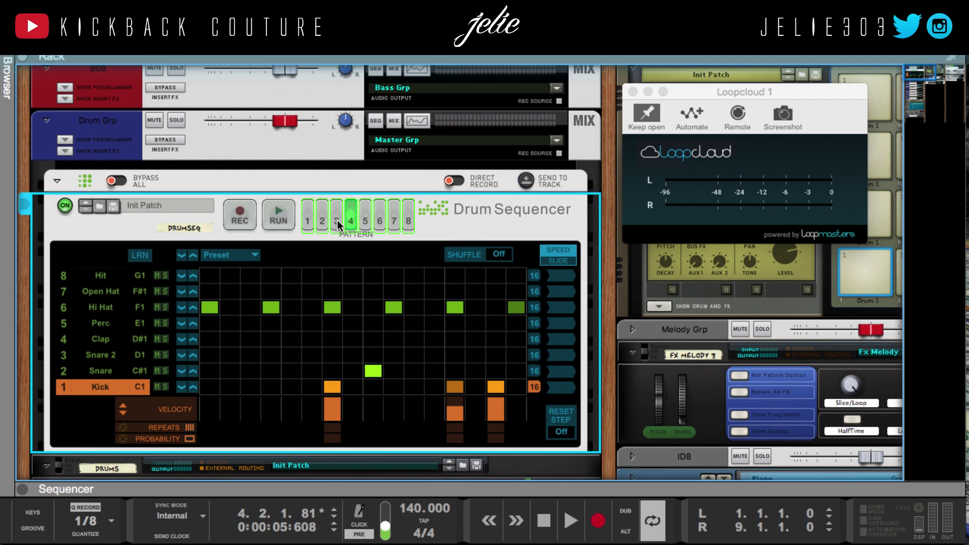
{"action": "left_click", "coordinate": [112, 290]}
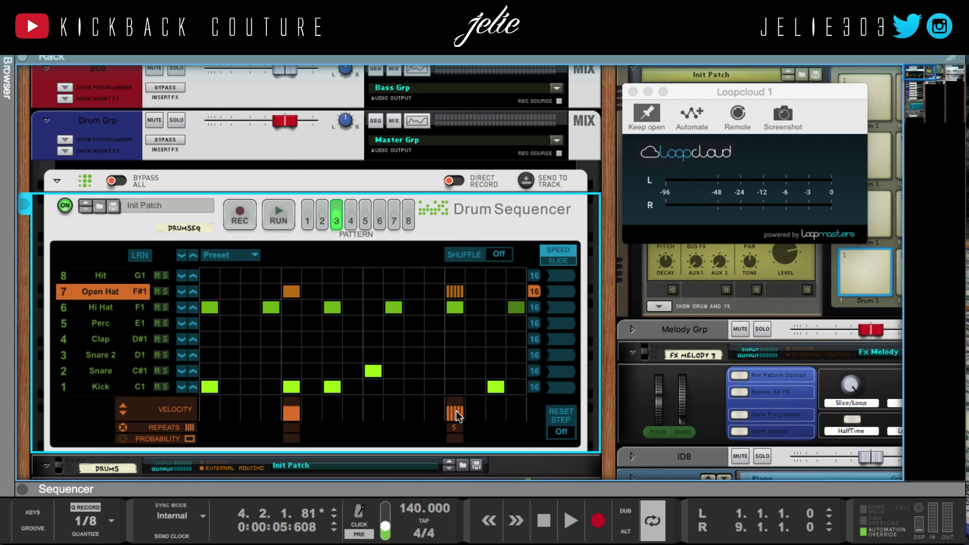
{"action": "left_click_drag", "start_coordinate": [458, 428], "coordinate": [460, 437]}
{"action": "key", "text": "Return"}
{"action": "key", "text": "space"}
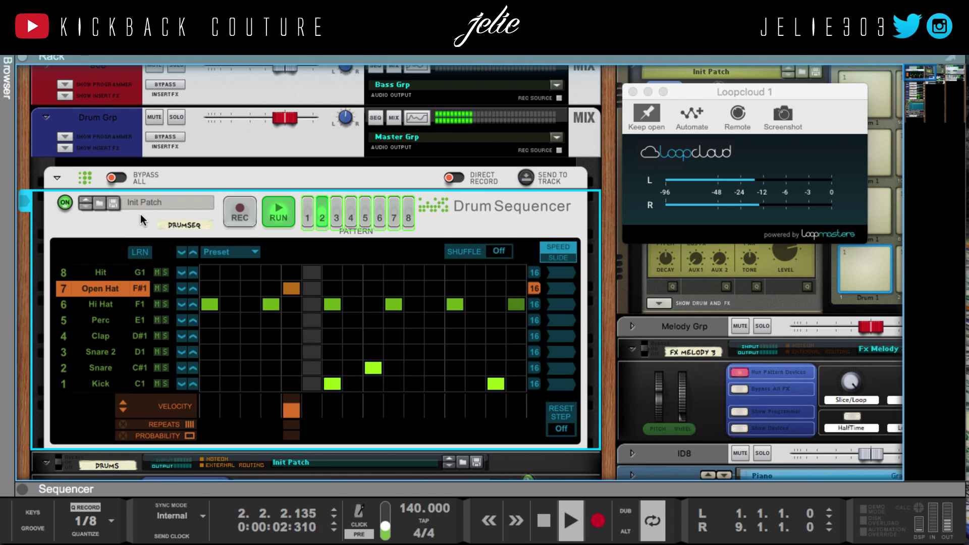
{"action": "scroll", "coordinate": [140, 214], "scroll_direction": "down", "scroll_amount": 1}
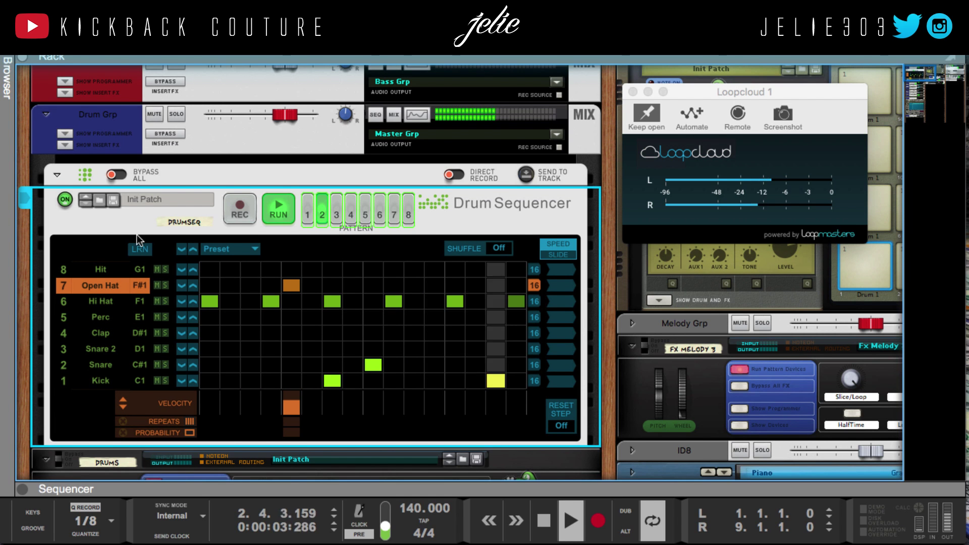
Show the insert FX section of the Drum Grp channel and close the floating Loopcloud window
{"action": "left_click", "coordinate": [68, 144]}
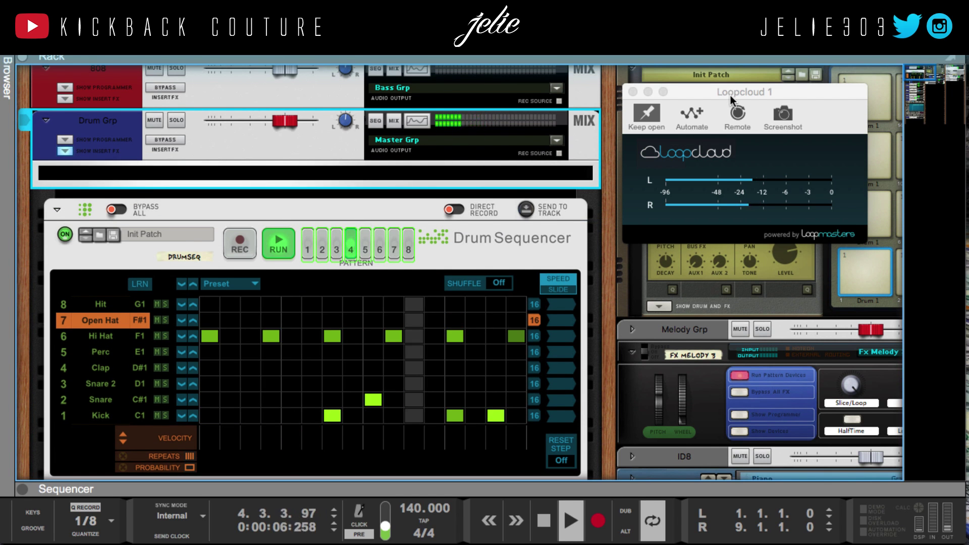
{"action": "left_click_drag", "start_coordinate": [730, 95], "coordinate": [505, 133]}
{"action": "left_click", "coordinate": [407, 128]}
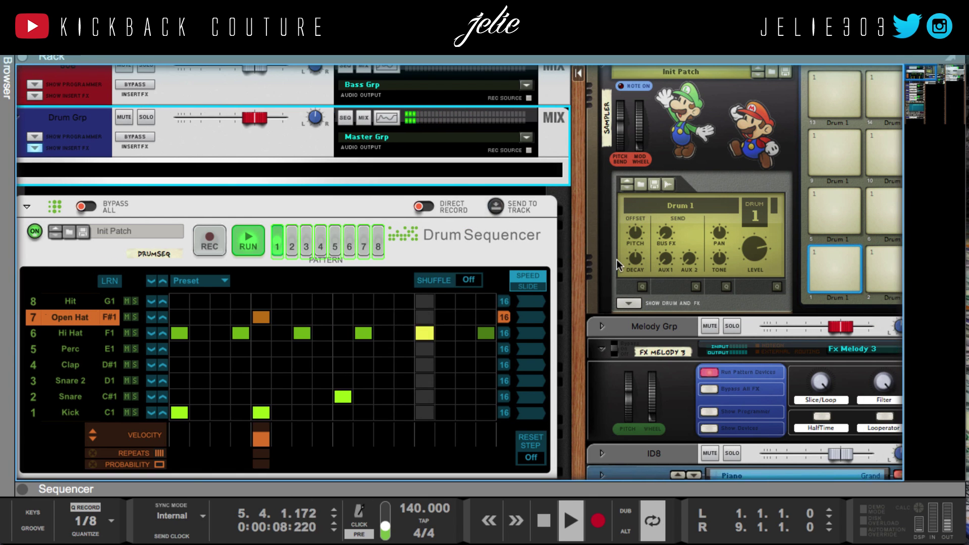
Unfold the Loopcloud 1 mix channel in the rack and show its insert FX section
{"action": "scroll", "coordinate": [617, 260], "scroll_direction": "right", "scroll_amount": 10}
{"action": "scroll", "coordinate": [615, 261], "scroll_direction": "down", "scroll_amount": 10}
{"action": "scroll", "coordinate": [410, 225], "scroll_direction": "up", "scroll_amount": 5}
{"action": "scroll", "coordinate": [396, 234], "scroll_direction": "left", "scroll_amount": 5}
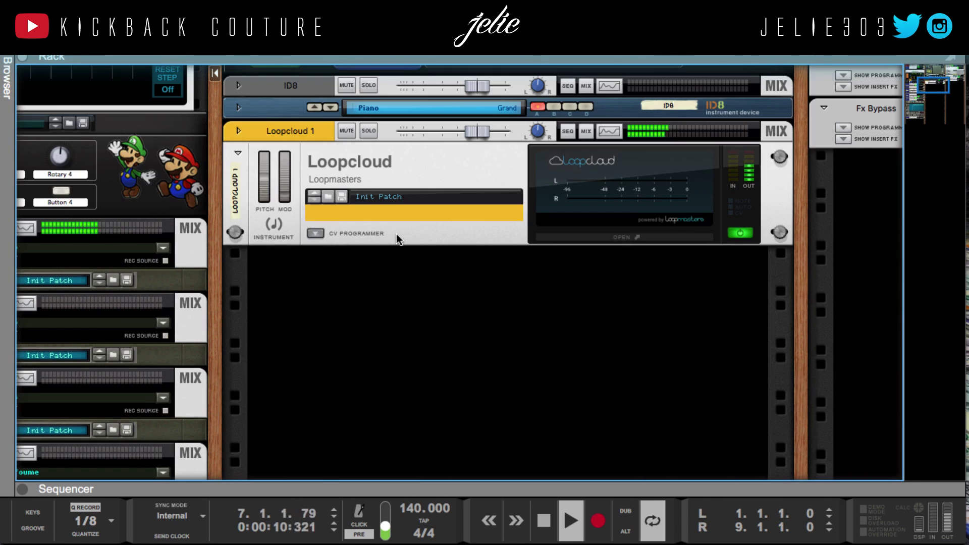
{"action": "left_click", "coordinate": [238, 131]}
{"action": "left_click", "coordinate": [257, 162]}
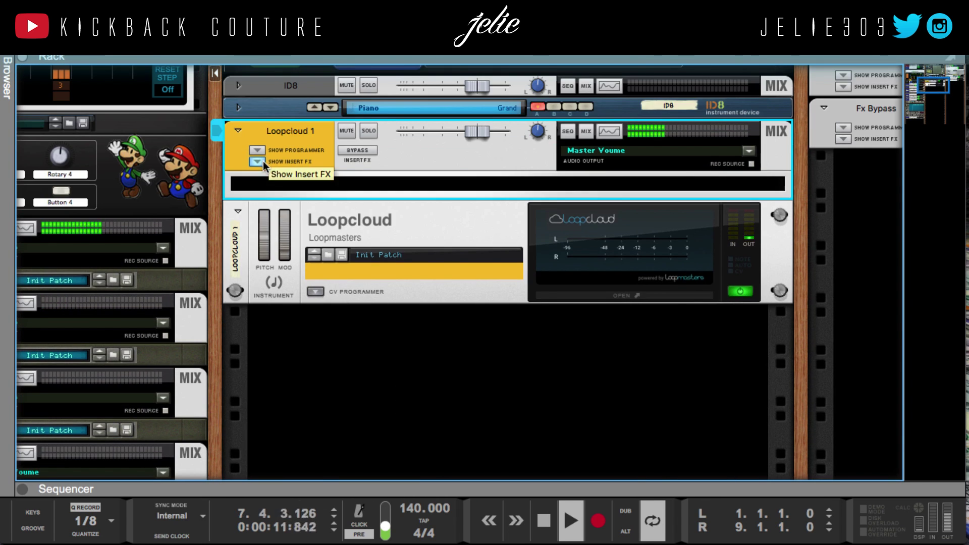
{"action": "right_click", "coordinate": [281, 188]}
{"action": "mouse_move", "coordinate": [349, 233]}
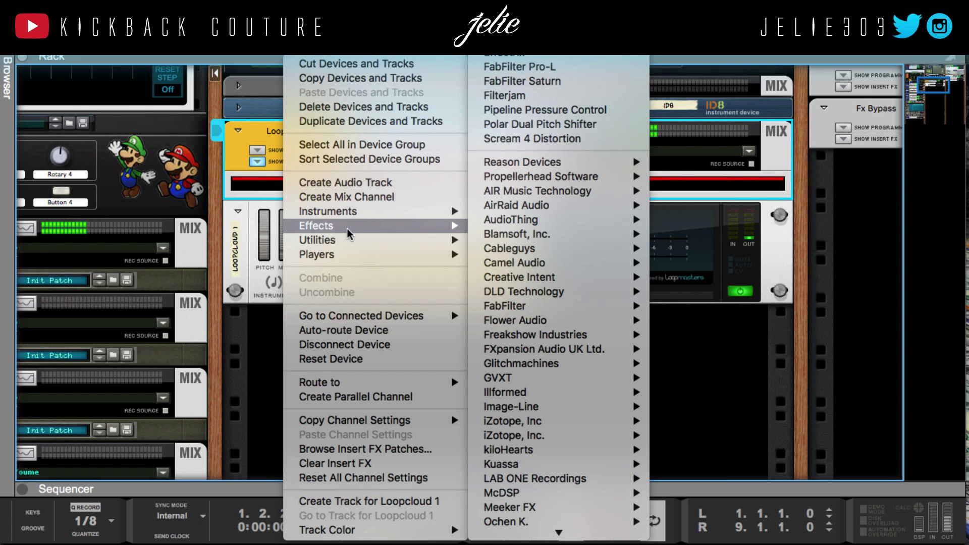
{"action": "mouse_move", "coordinate": [584, 283]}
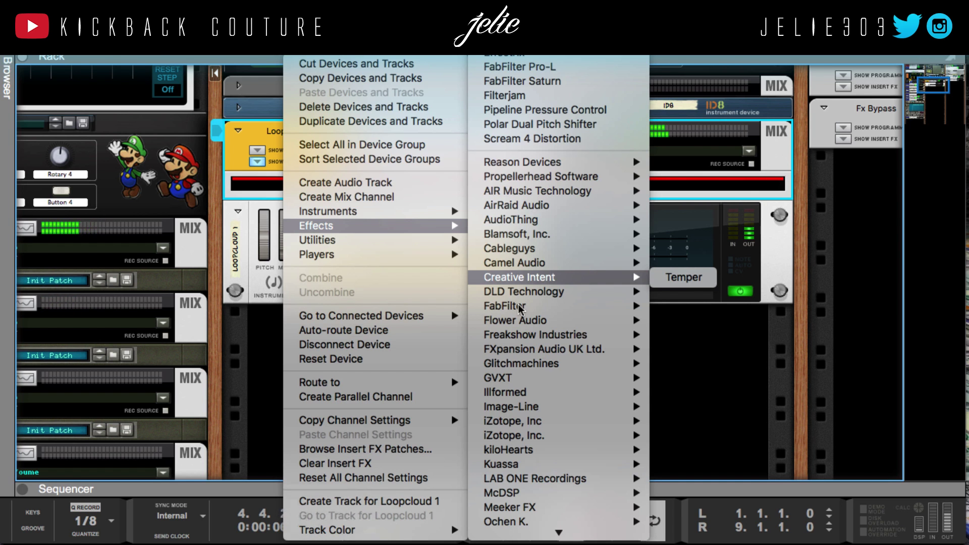
{"action": "key", "text": "Escape"}
Route the Loopcloud 1 mix channel's output to the Melody Grp bus
{"action": "right_click", "coordinate": [301, 137]}
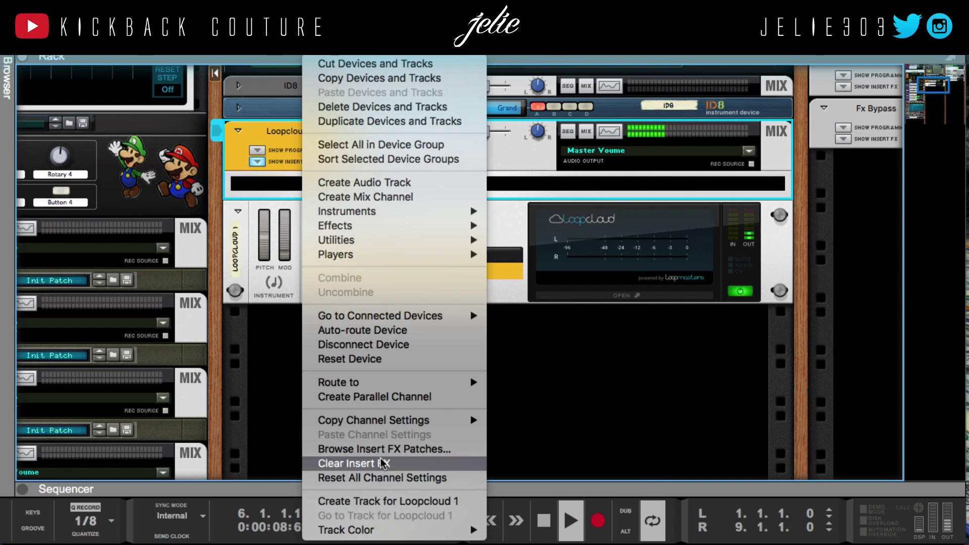
{"action": "mouse_move", "coordinate": [381, 384]}
{"action": "left_click", "coordinate": [546, 409]}
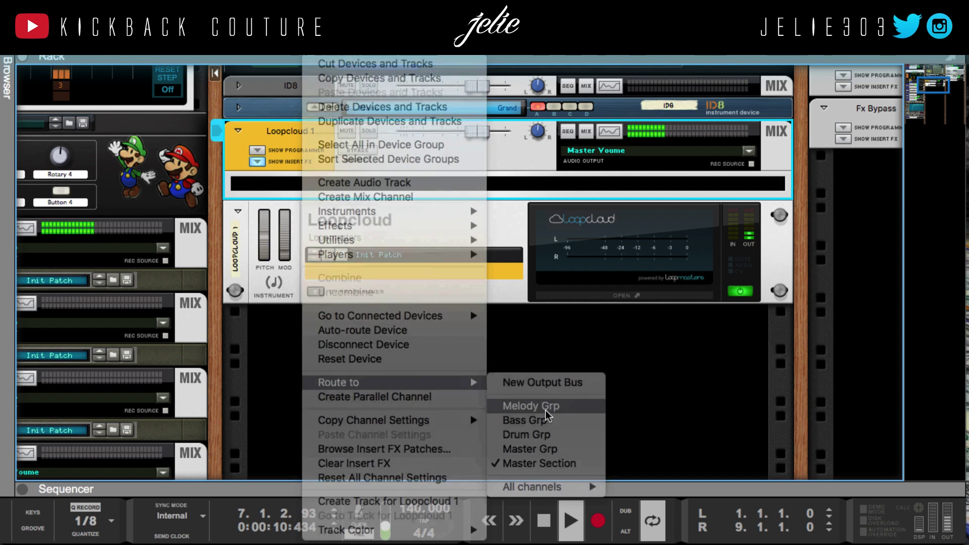
{"action": "scroll", "coordinate": [529, 407], "scroll_direction": "up", "scroll_amount": 5}
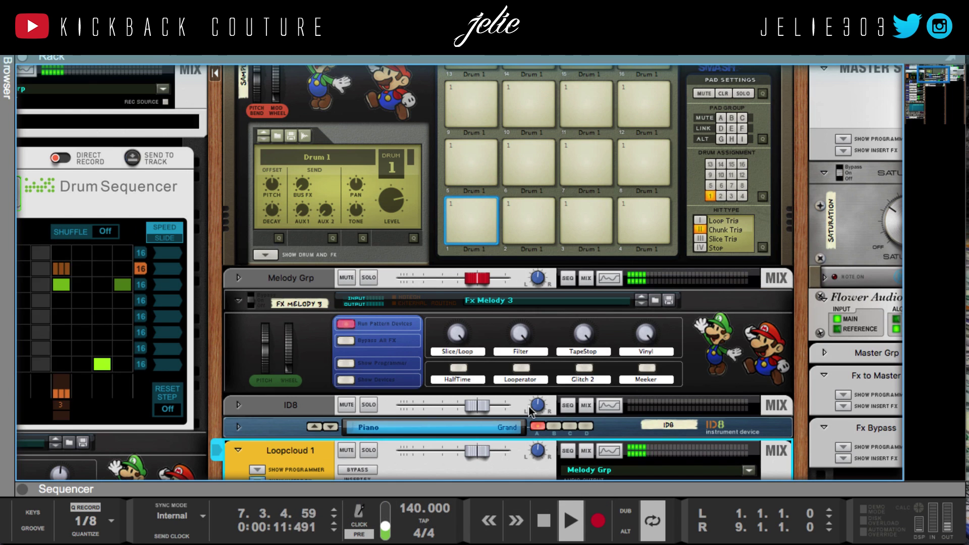
Show the Fx Melody 3 Combinator's devices, try its HalfTime effect, switch to Looperator instead, and open the Looperator plug-in
{"action": "left_click", "coordinate": [459, 367]}
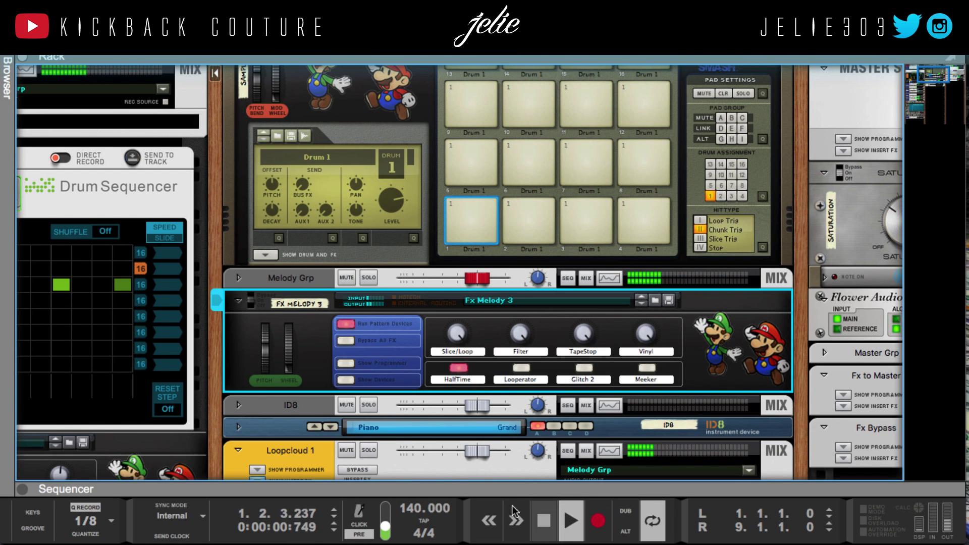
{"action": "left_click", "coordinate": [347, 379]}
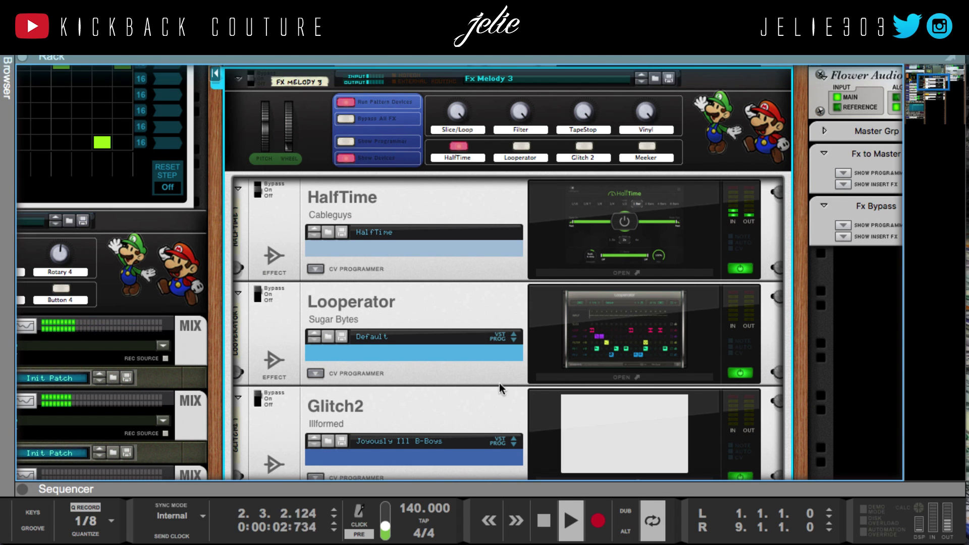
{"action": "left_click", "coordinate": [523, 148]}
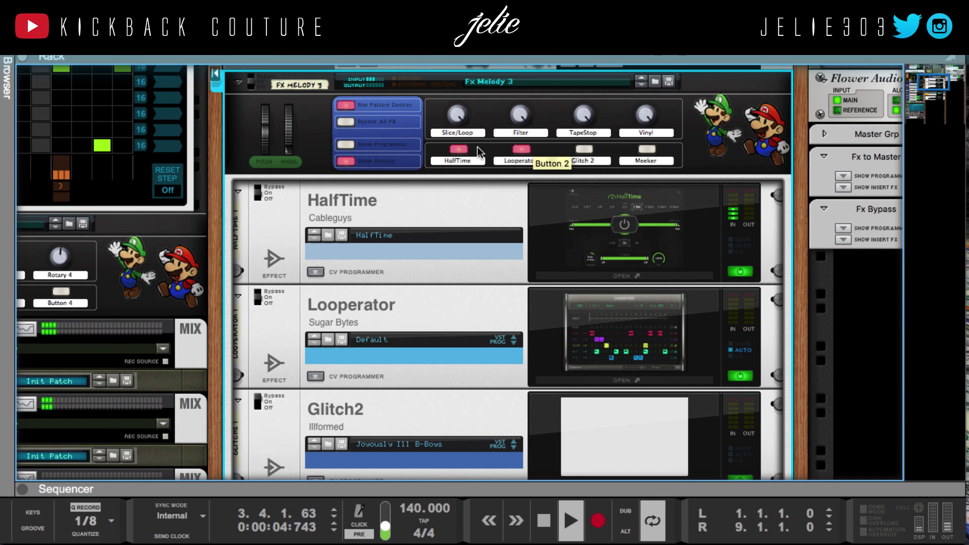
{"action": "left_click", "coordinate": [477, 147]}
{"action": "left_click", "coordinate": [624, 377]}
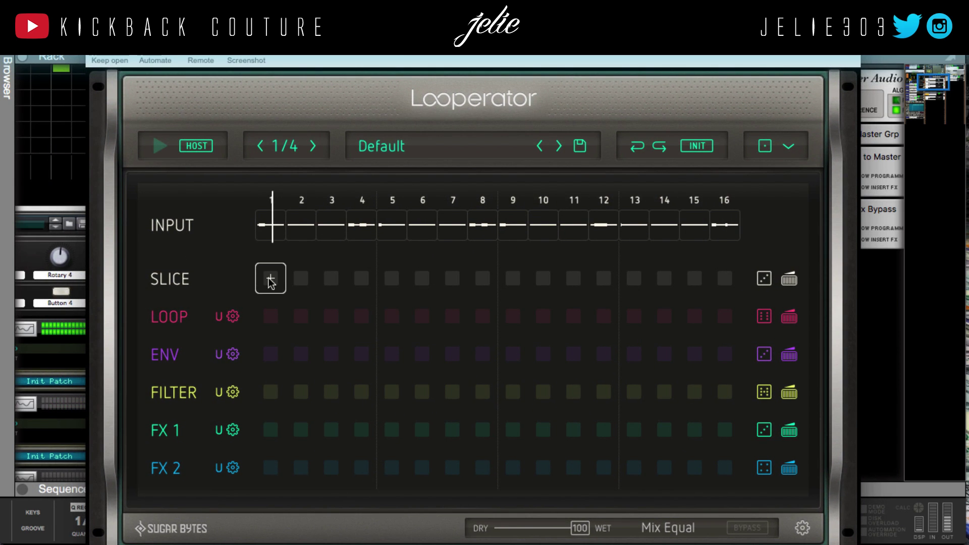
In Looperator's SLICE row, set step 4 to slice 1 and steps 7 and 8 to slice 5
{"action": "left_click", "coordinate": [362, 278]}
{"action": "left_click", "coordinate": [321, 216]}
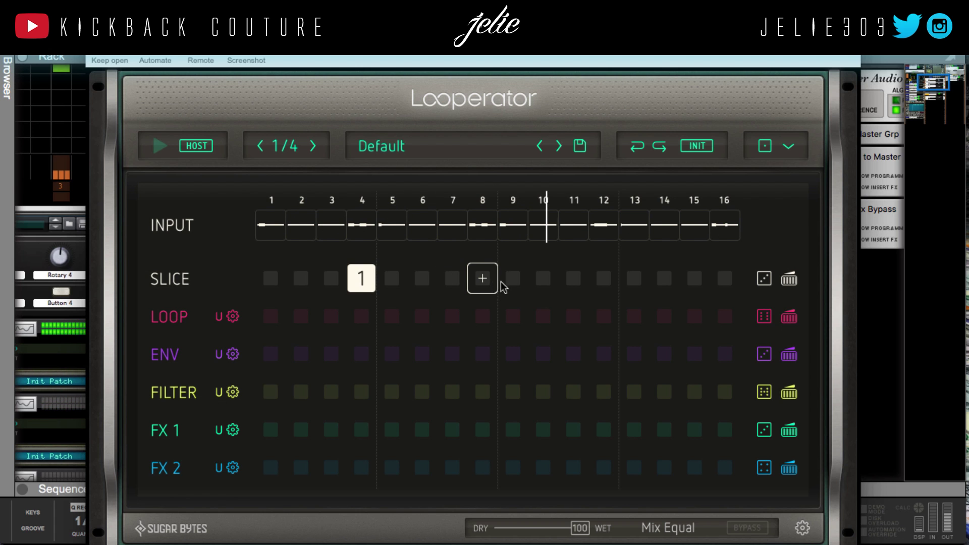
{"action": "left_click", "coordinate": [481, 278]}
{"action": "left_click", "coordinate": [435, 255]}
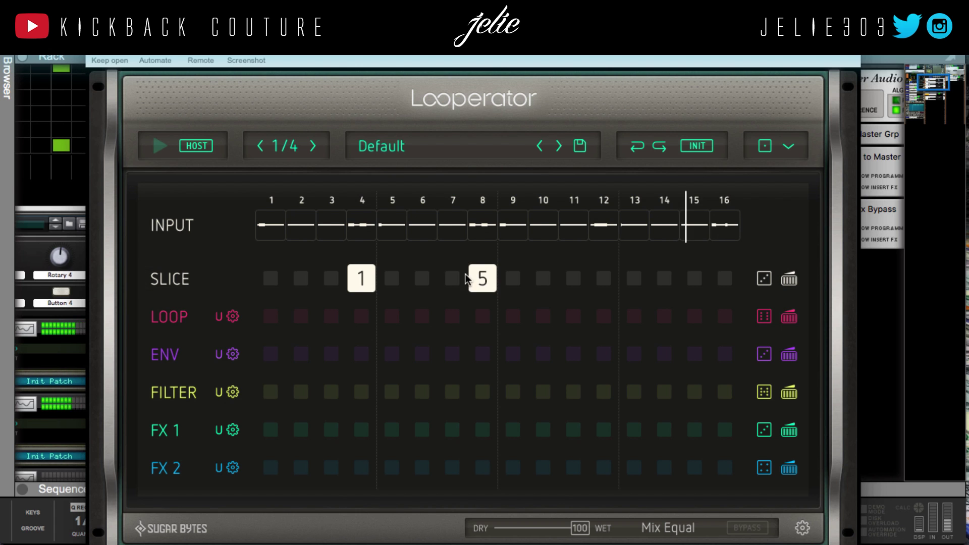
{"action": "left_click", "coordinate": [452, 279]}
{"action": "left_click", "coordinate": [411, 249]}
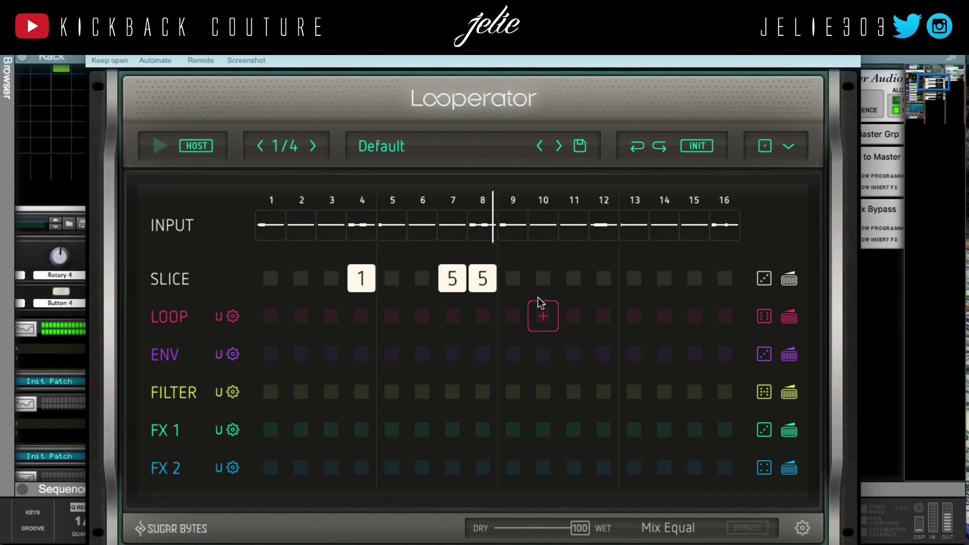
Set SLICE step 12 to slice 9 and steps 15 and 16 to slice 13
{"action": "left_click", "coordinate": [601, 278]}
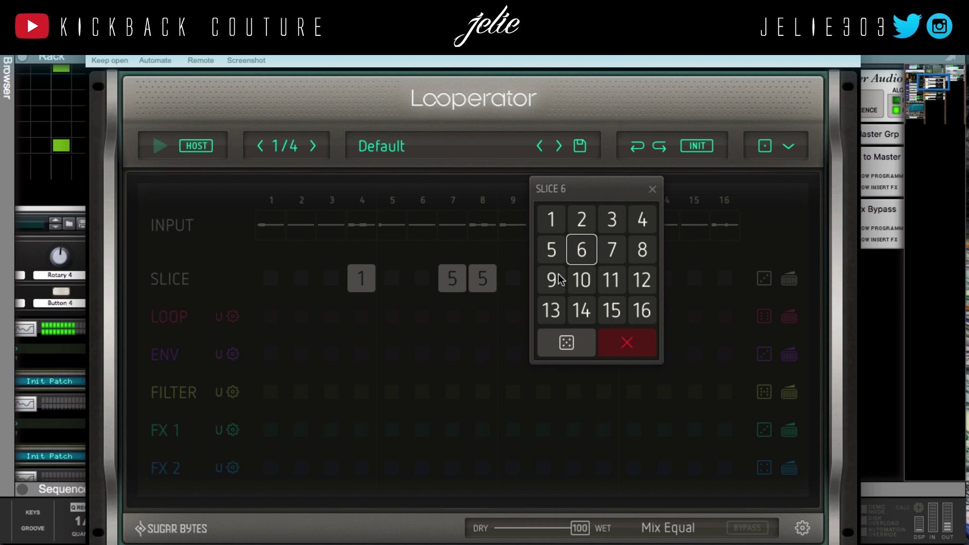
{"action": "left_click", "coordinate": [558, 280]}
{"action": "left_click", "coordinate": [696, 278]}
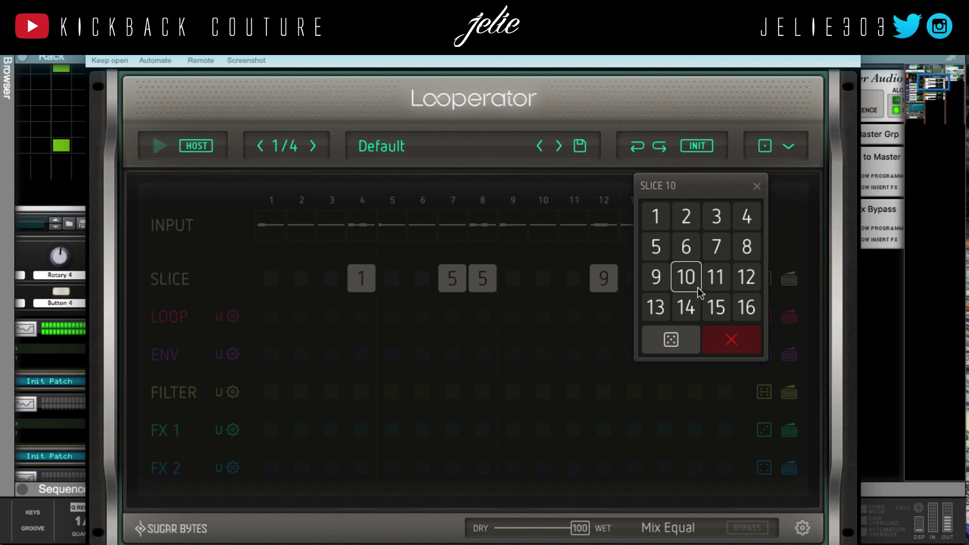
{"action": "left_click", "coordinate": [667, 308]}
{"action": "left_click", "coordinate": [723, 279]}
{"action": "left_click", "coordinate": [685, 308]}
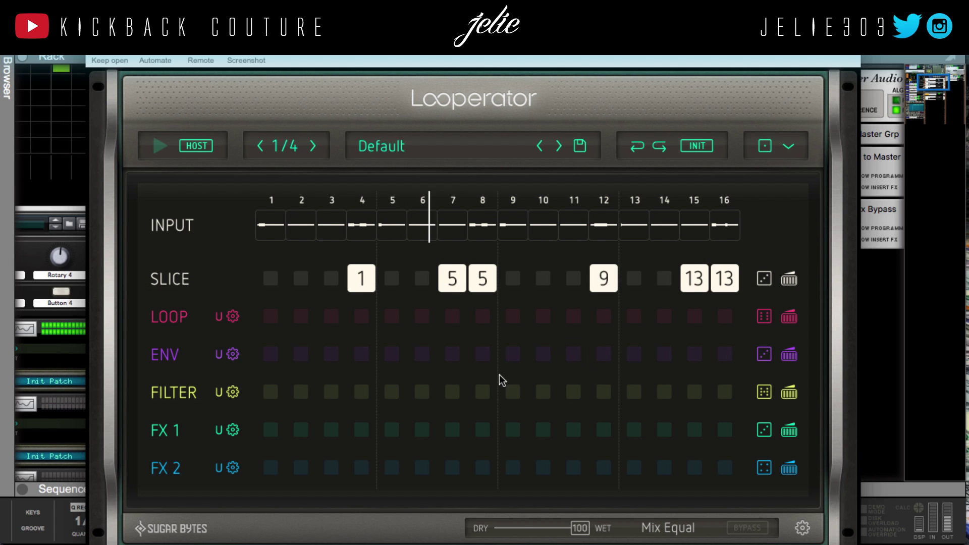
Add the Tonal Delay Downward effect to steps 2 and 10 of the FX 1 row
{"action": "left_click", "coordinate": [534, 437]}
{"action": "left_click", "coordinate": [538, 454]}
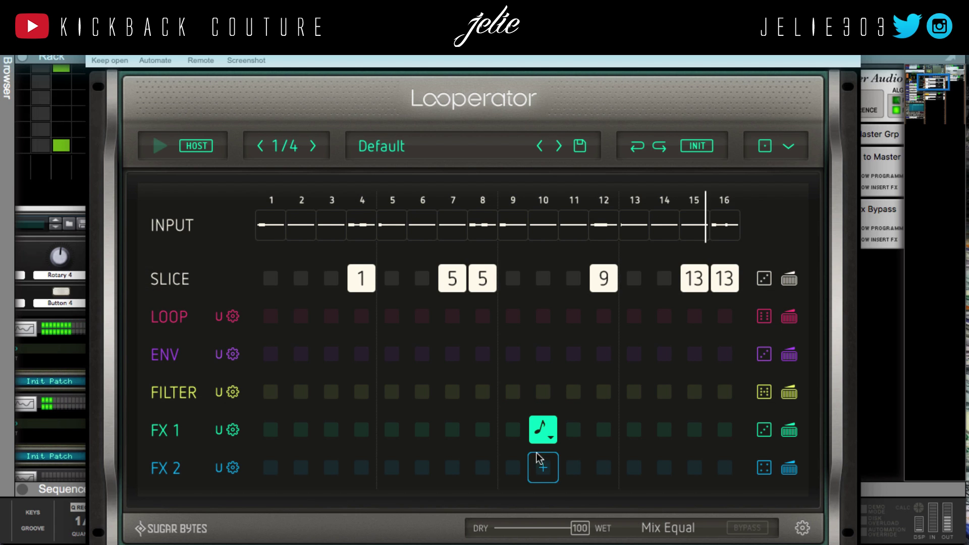
{"action": "left_click", "coordinate": [299, 434]}
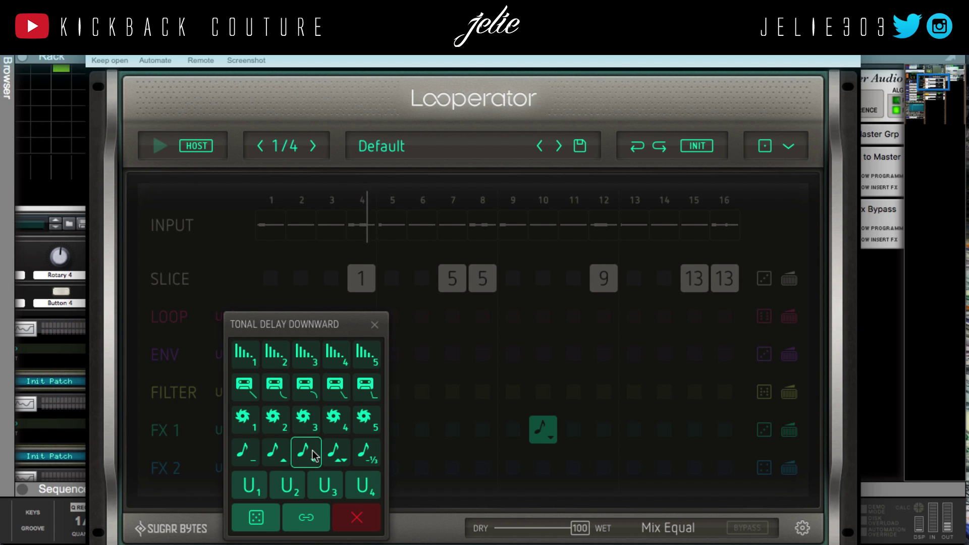
{"action": "left_click", "coordinate": [313, 452]}
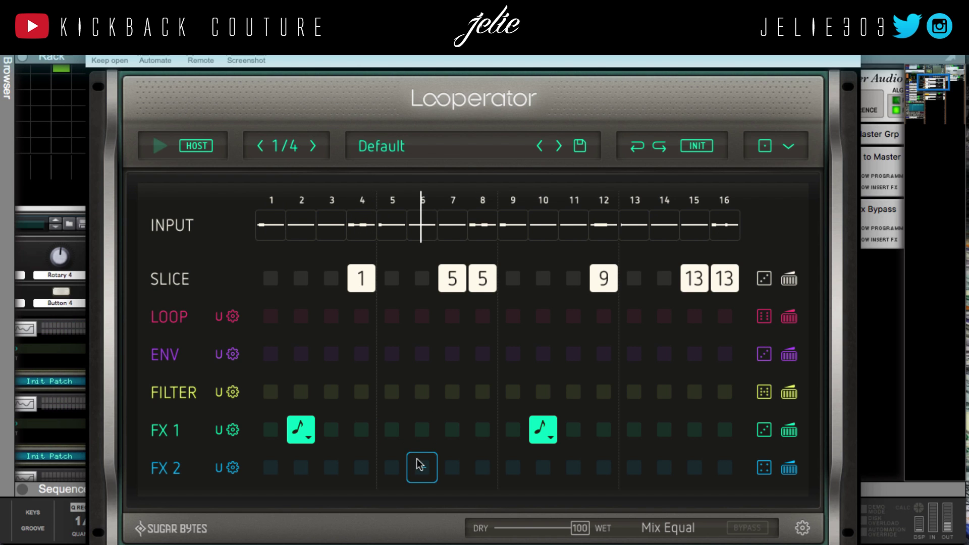
Change the FX 1 effects on steps 2 and 10 to the same cassette tape effect, close Looperator and stop playback
{"action": "left_click", "coordinate": [543, 432]}
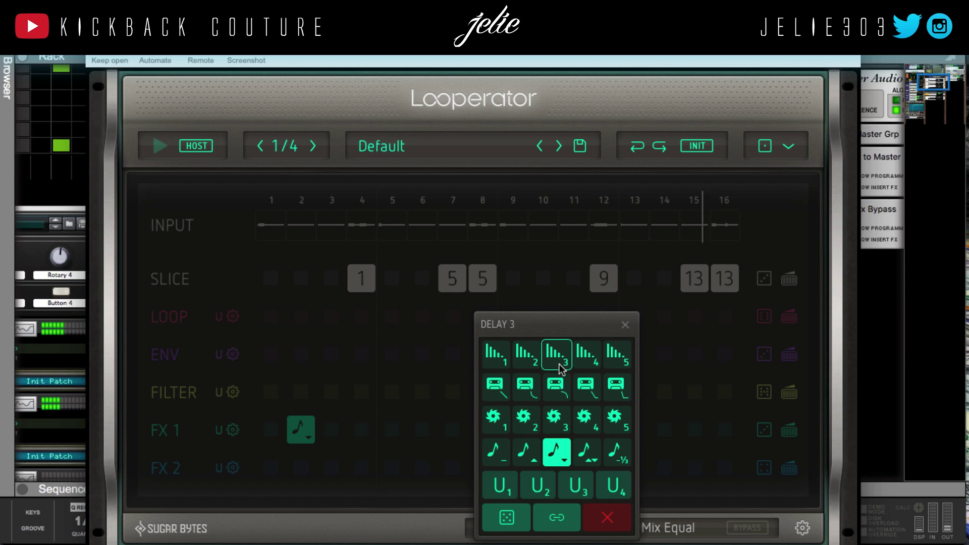
{"action": "left_click", "coordinate": [555, 388]}
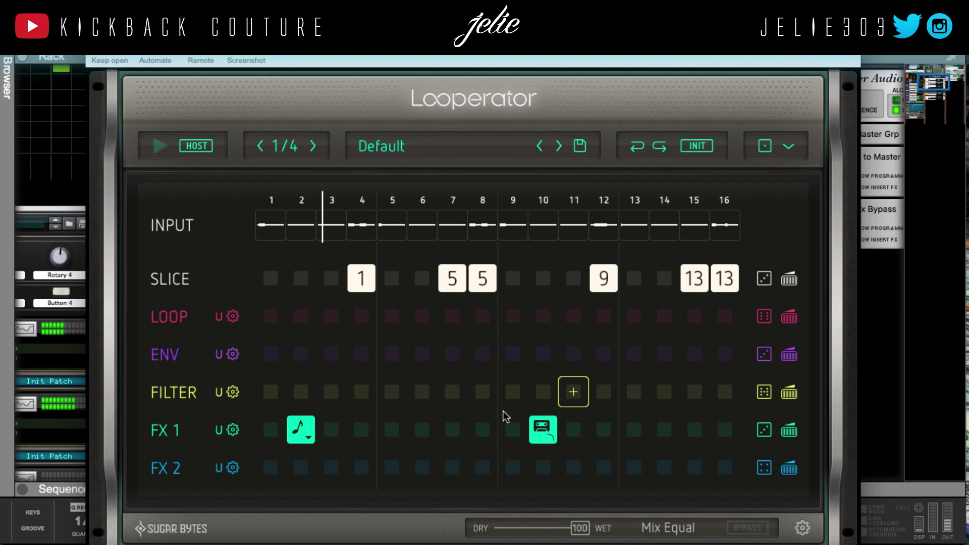
{"action": "left_click", "coordinate": [300, 433]}
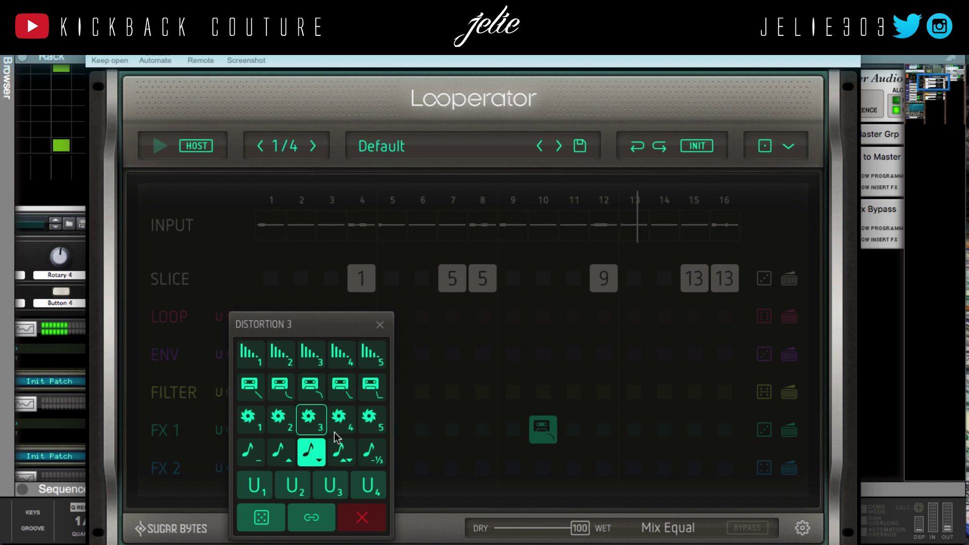
{"action": "left_click", "coordinate": [360, 386]}
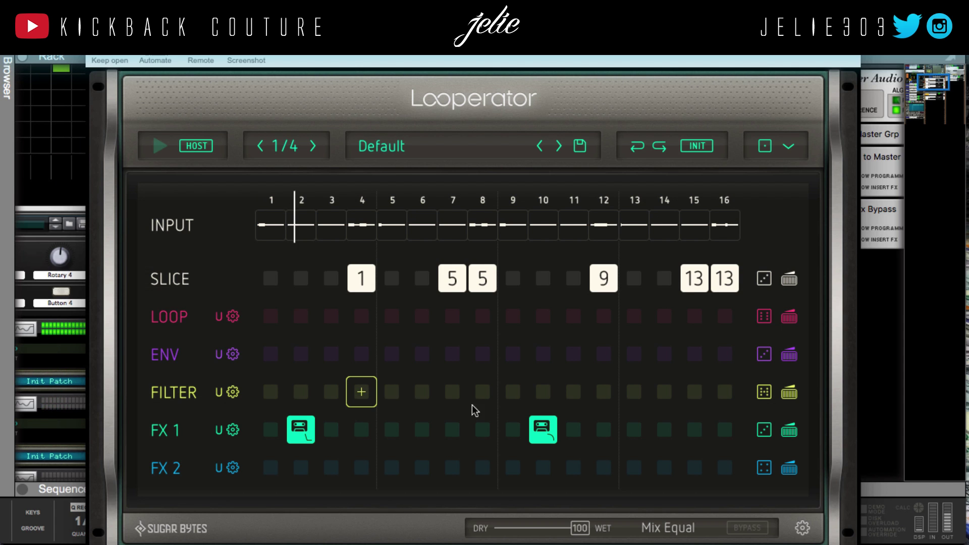
{"action": "left_click", "coordinate": [543, 429]}
{"action": "left_click", "coordinate": [532, 392]}
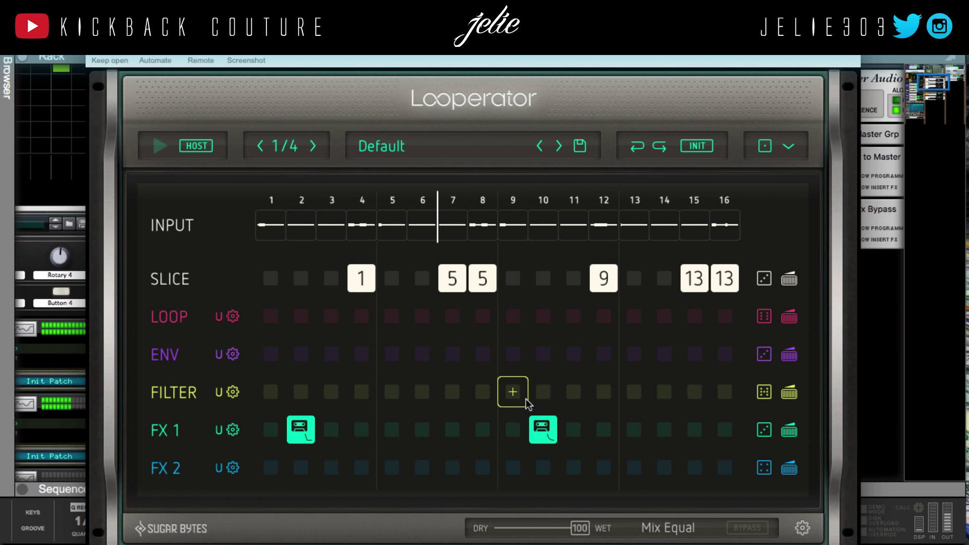
{"action": "left_click", "coordinate": [513, 429]}
{"action": "left_click", "coordinate": [577, 399]}
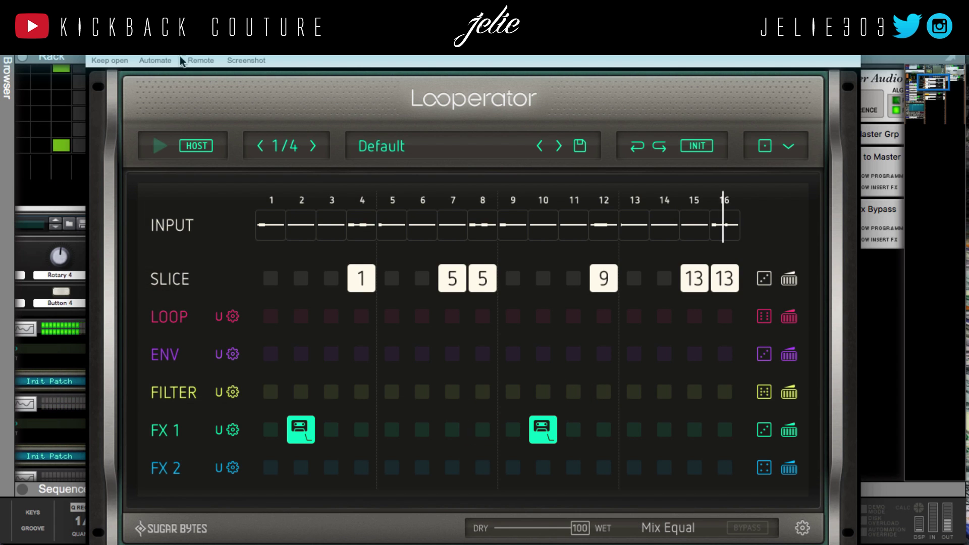
{"action": "key", "text": "ctrl+w"}
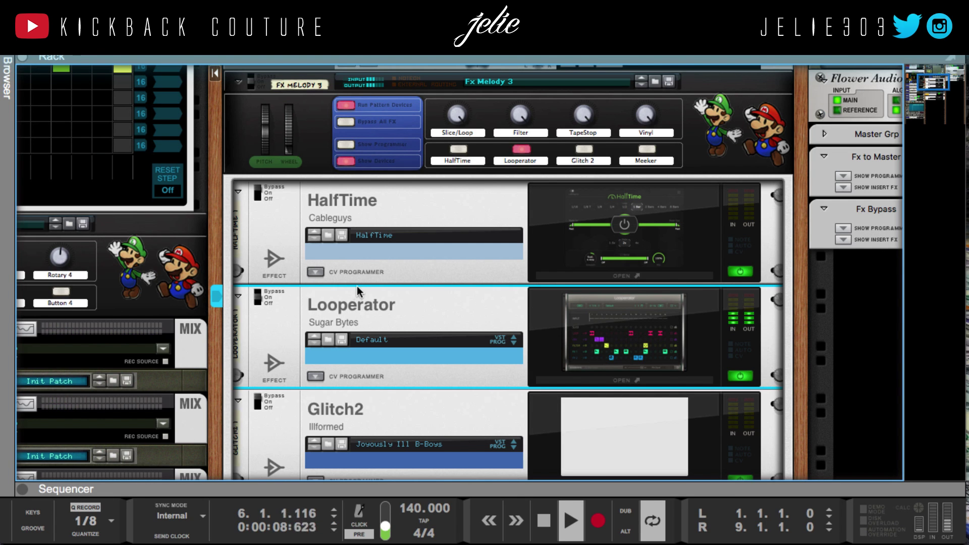
{"action": "key", "text": "space"}
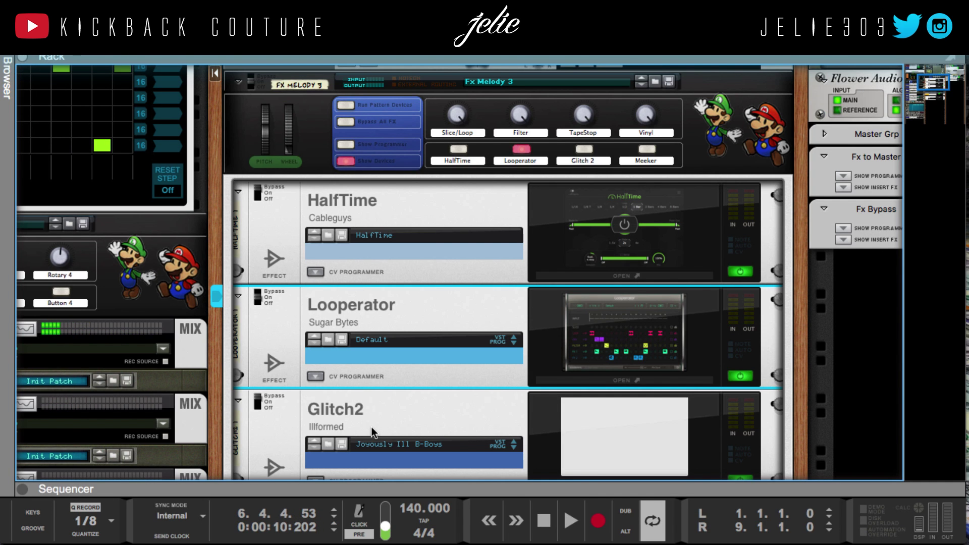
Switch to Loopcloud and download the HQ file of FRS_130_D_Clouds_Selfosc_01
{"action": "key", "text": "KP_0"}
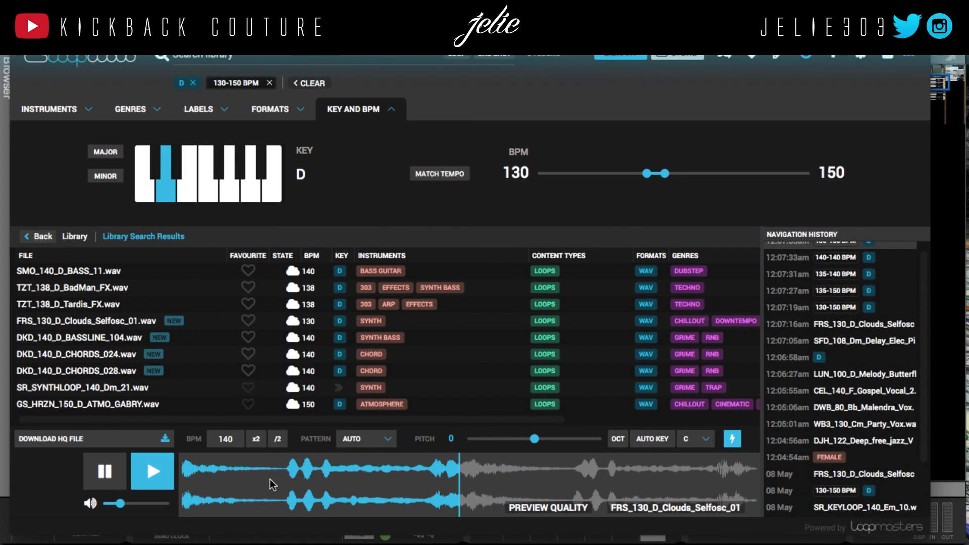
{"action": "left_click", "coordinate": [165, 444]}
{"action": "left_click", "coordinate": [165, 440]}
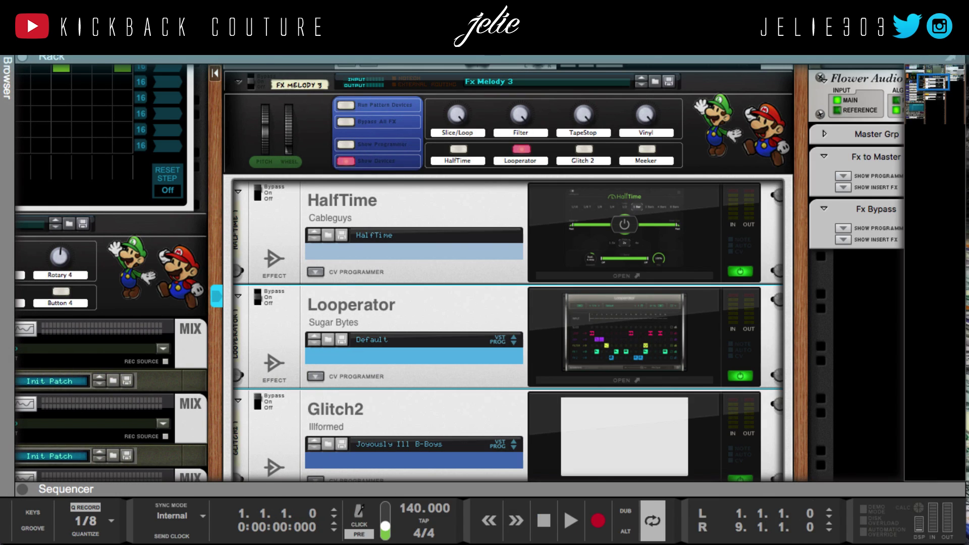
Expand the sequencer and import the downloaded Clouds_Selfosc WAV at bar 1 on a new audio track above Loopcloud 1
{"action": "left_click", "coordinate": [205, 491]}
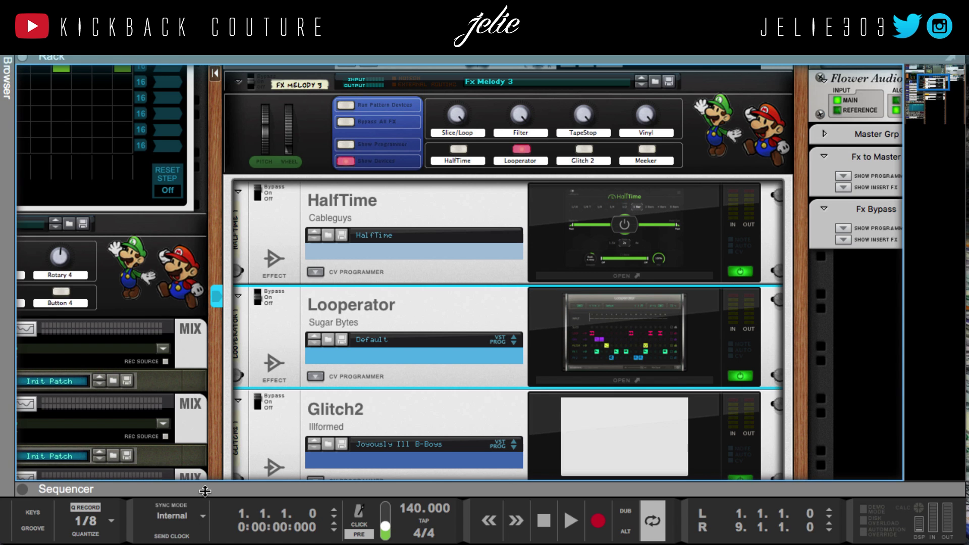
{"action": "left_click_drag", "start_coordinate": [203, 482], "coordinate": [229, 99]}
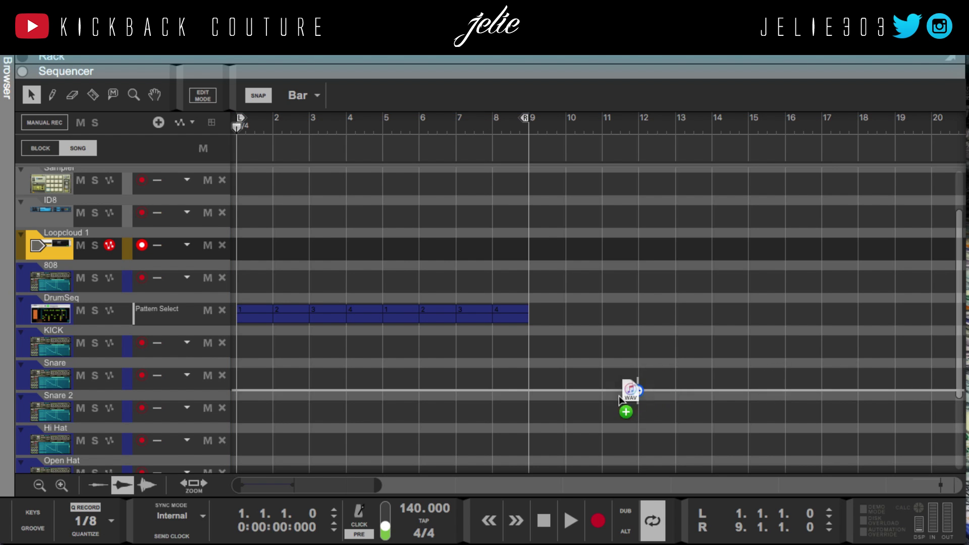
{"action": "left_click_drag", "start_coordinate": [627, 389], "coordinate": [240, 259]}
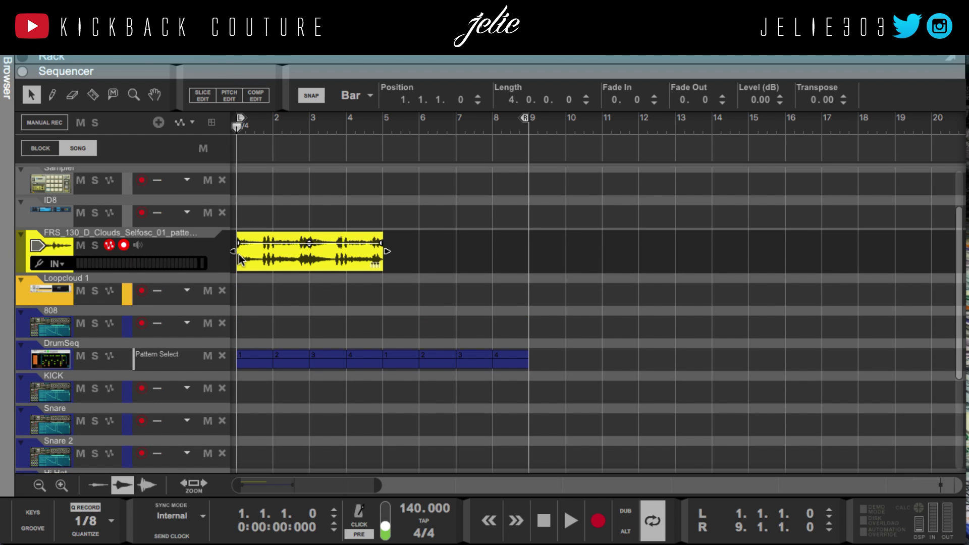
Solo the new Clouds_Selfosc audio track, play it, and duplicate its clip
{"action": "left_click", "coordinate": [93, 247]}
{"action": "key", "text": "space"}
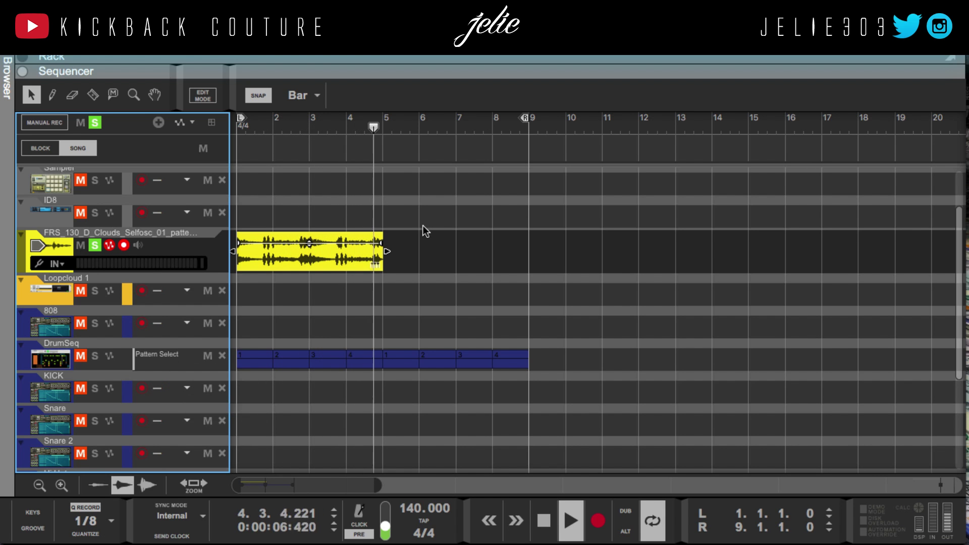
{"action": "left_click_drag", "start_coordinate": [422, 225], "coordinate": [295, 258]}
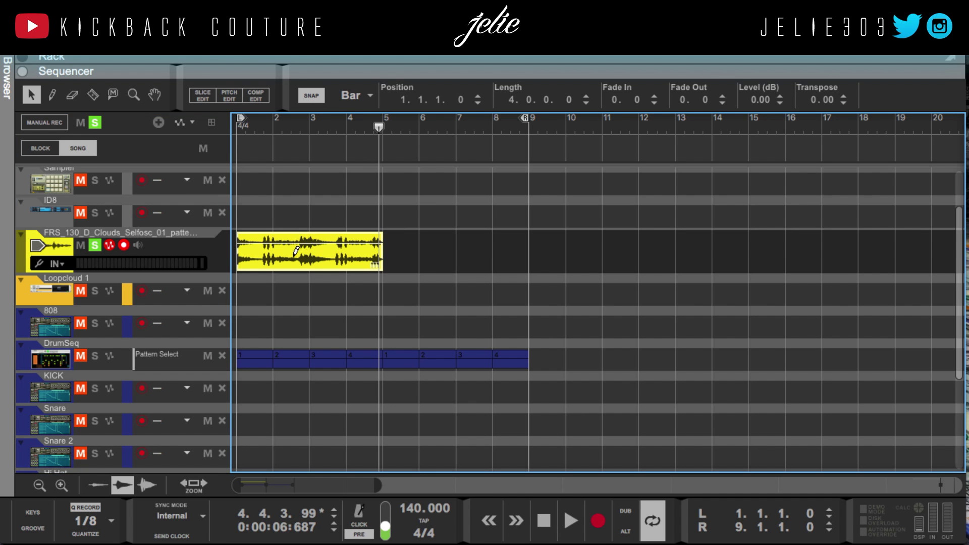
{"action": "key", "text": "ctrl+d"}
Bring the rack back into view and route the FRS_130 audio track to the Melody Grp bus
{"action": "left_click_drag", "start_coordinate": [379, 66], "coordinate": [358, 479]}
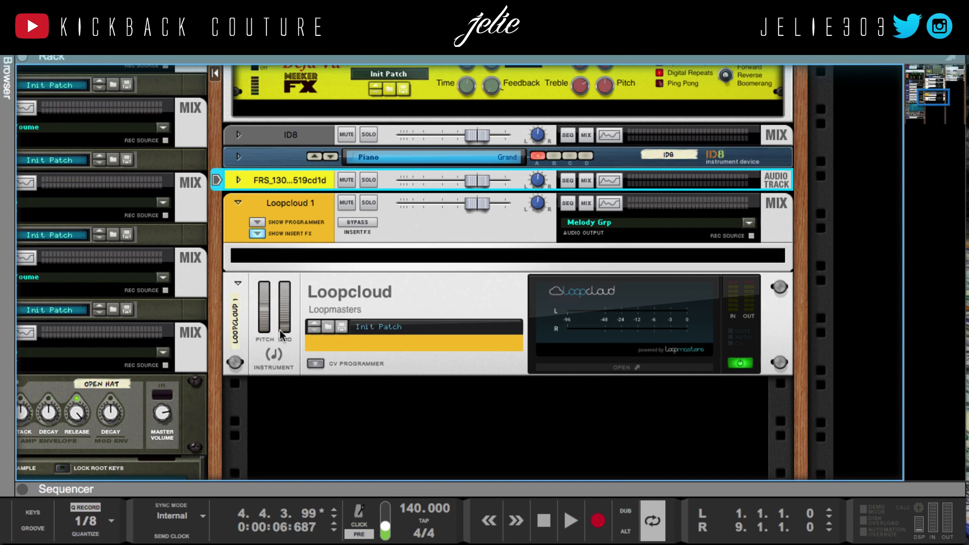
{"action": "right_click", "coordinate": [298, 180]}
{"action": "mouse_move", "coordinate": [374, 382]}
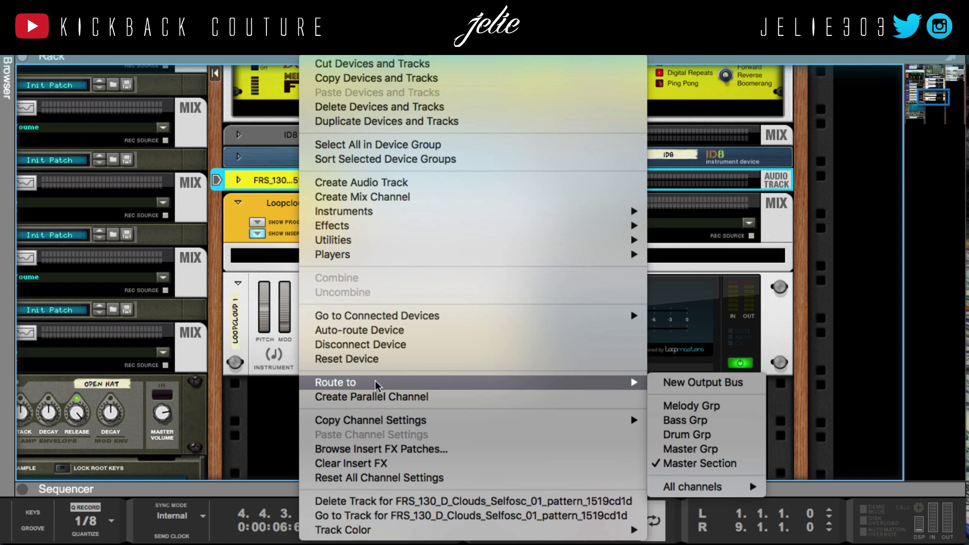
{"action": "left_click", "coordinate": [686, 407]}
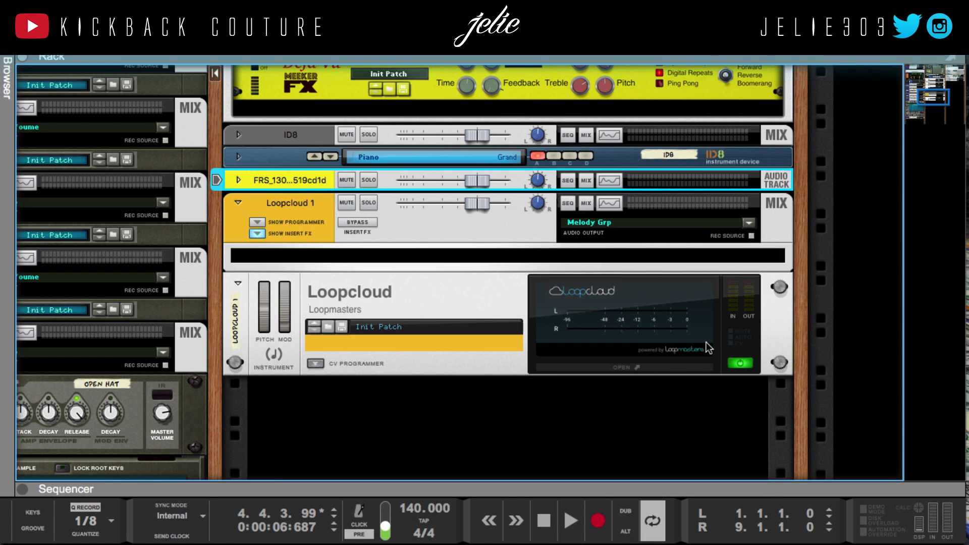
Switch off the Loopcloud instrument plug-in and hide the devices inside the Fx Melody 3 Combinator
{"action": "left_click", "coordinate": [739, 363]}
{"action": "scroll", "coordinate": [344, 352], "scroll_direction": "up", "scroll_amount": 4}
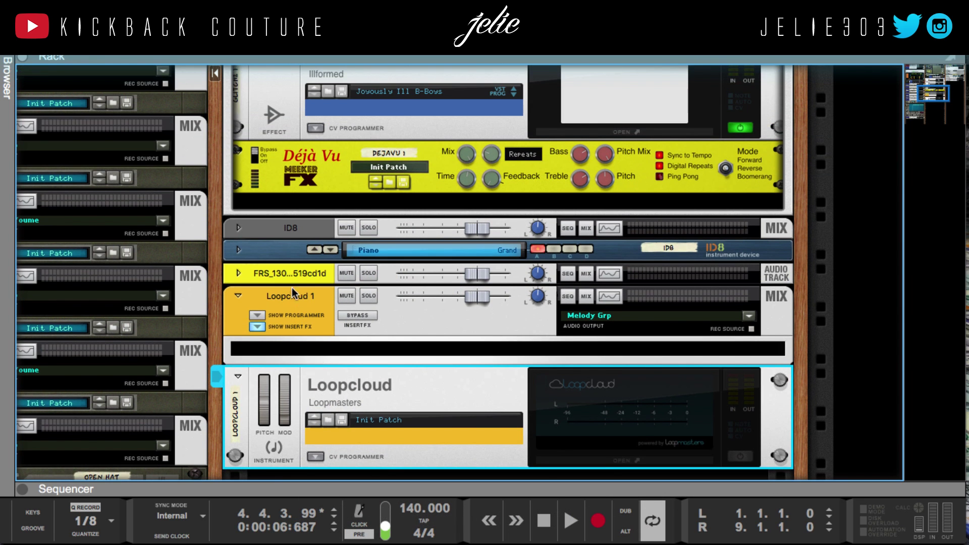
{"action": "scroll", "coordinate": [275, 272], "scroll_direction": "up", "scroll_amount": 2}
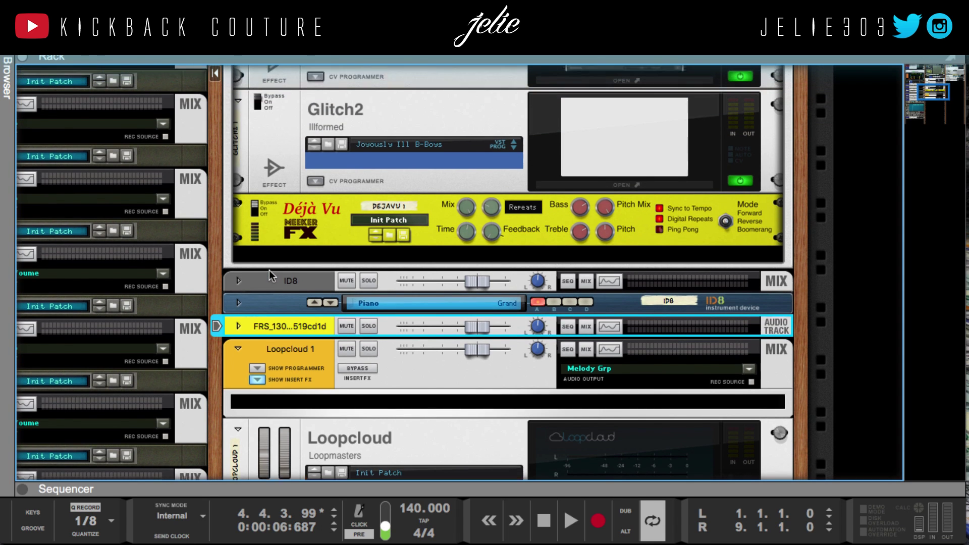
{"action": "scroll", "coordinate": [268, 271], "scroll_direction": "up", "scroll_amount": 10}
{"action": "left_click", "coordinate": [347, 125]}
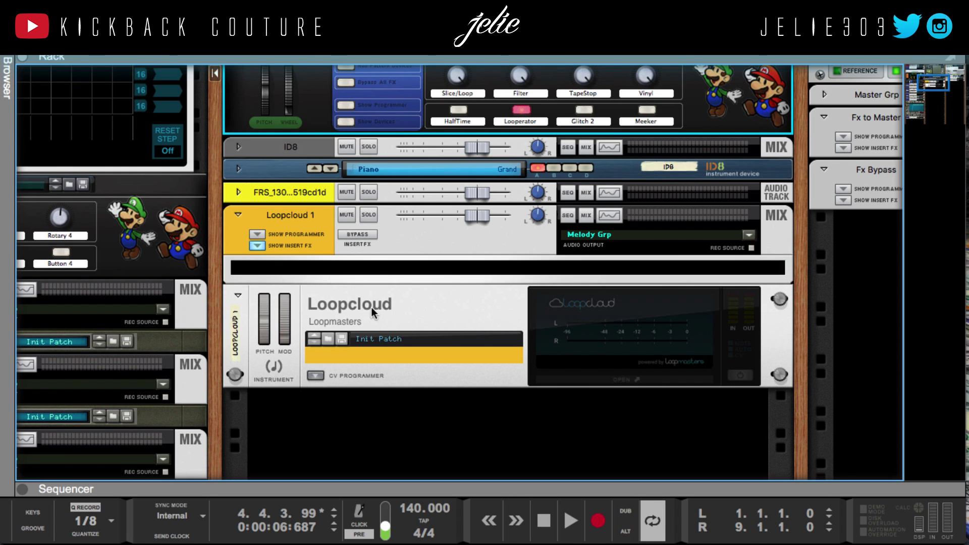
{"action": "left_click", "coordinate": [374, 299]}
{"action": "scroll", "coordinate": [529, 347], "scroll_direction": "up", "scroll_amount": 1}
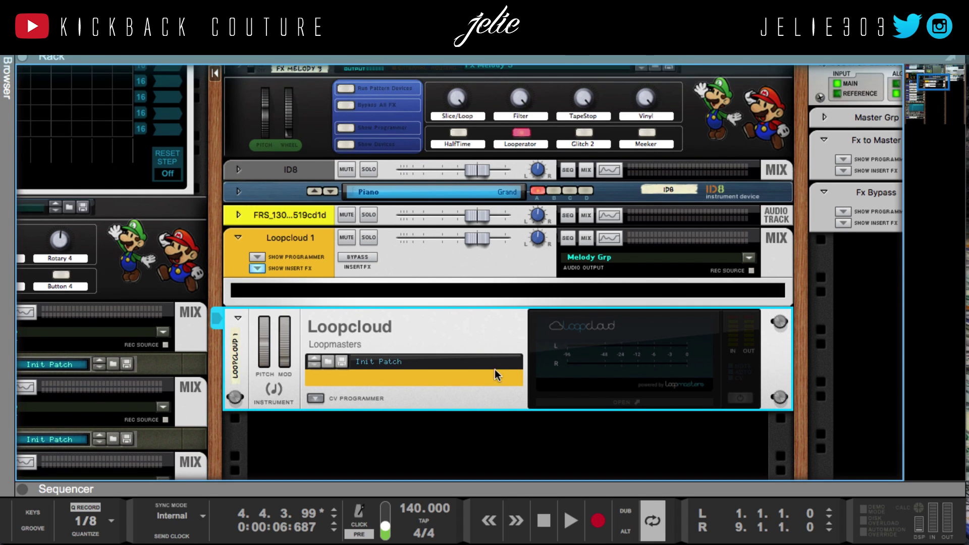
Play the loop, bring up the sequencer, and lower the level of both Clouds_Selfosc audio clips to -6.77 dB
{"action": "key", "text": "space"}
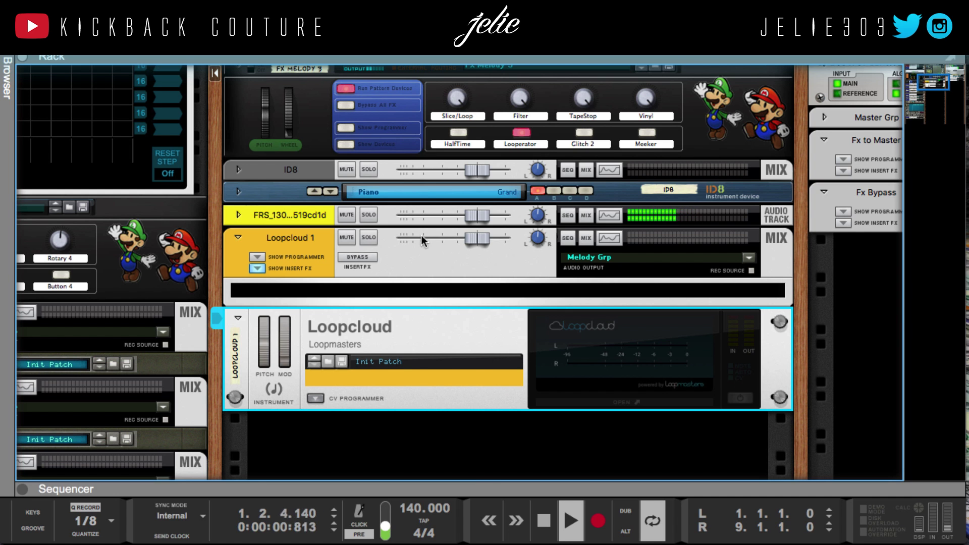
{"action": "key", "text": "F7"}
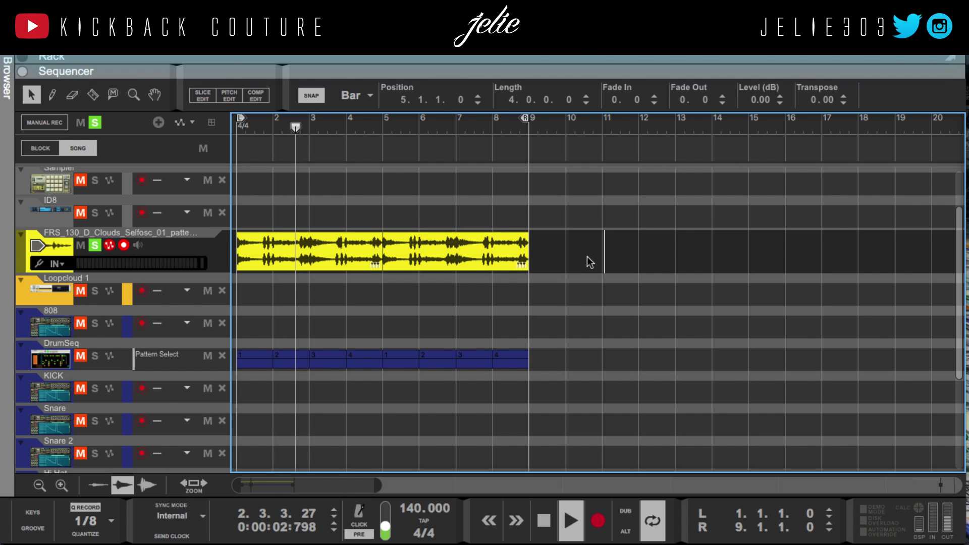
{"action": "left_click", "coordinate": [313, 251]}
{"action": "scroll", "coordinate": [760, 99], "scroll_direction": "down", "scroll_amount": 10}
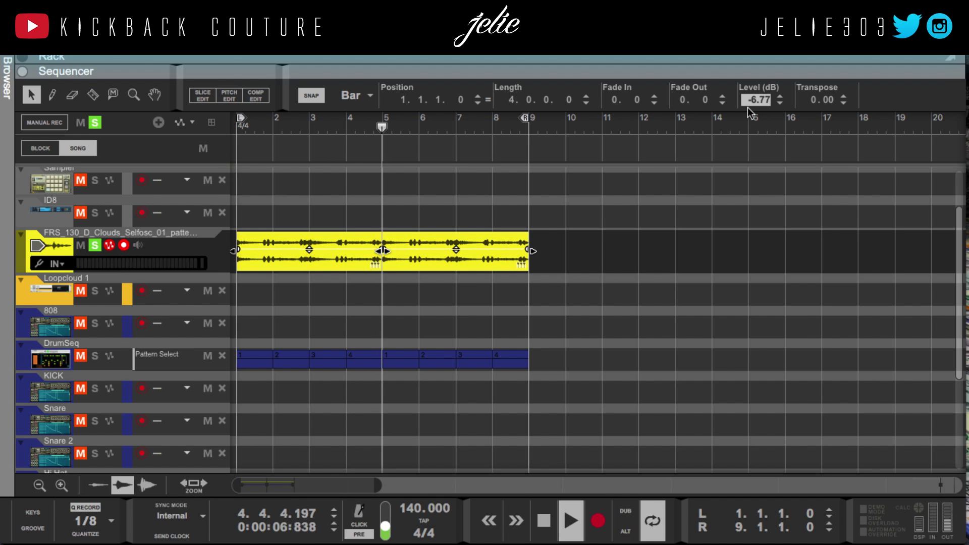
Clear the audio track's solo, reduce both Clouds_Selfosc clips to -9.49 dB, and stop playback
{"action": "left_click", "coordinate": [350, 177]}
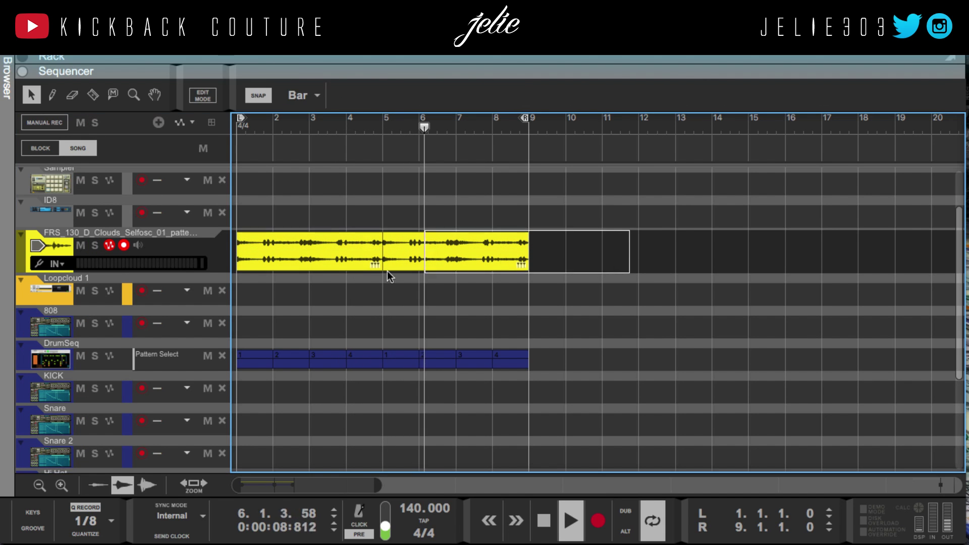
{"action": "left_click", "coordinate": [388, 263]}
{"action": "scroll", "coordinate": [755, 101], "scroll_direction": "down", "scroll_amount": 4}
{"action": "scroll", "coordinate": [750, 109], "scroll_direction": "down", "scroll_amount": 2}
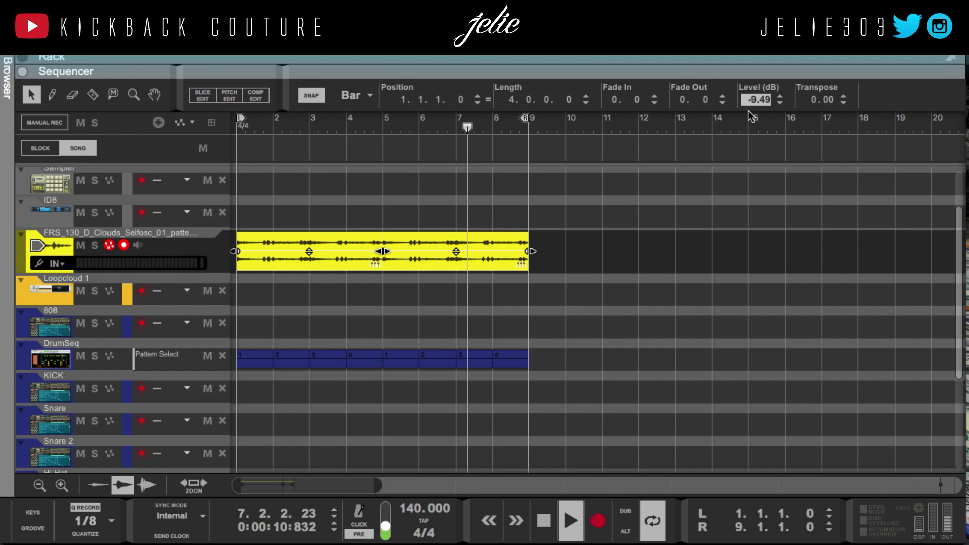
{"action": "left_click", "coordinate": [276, 210]}
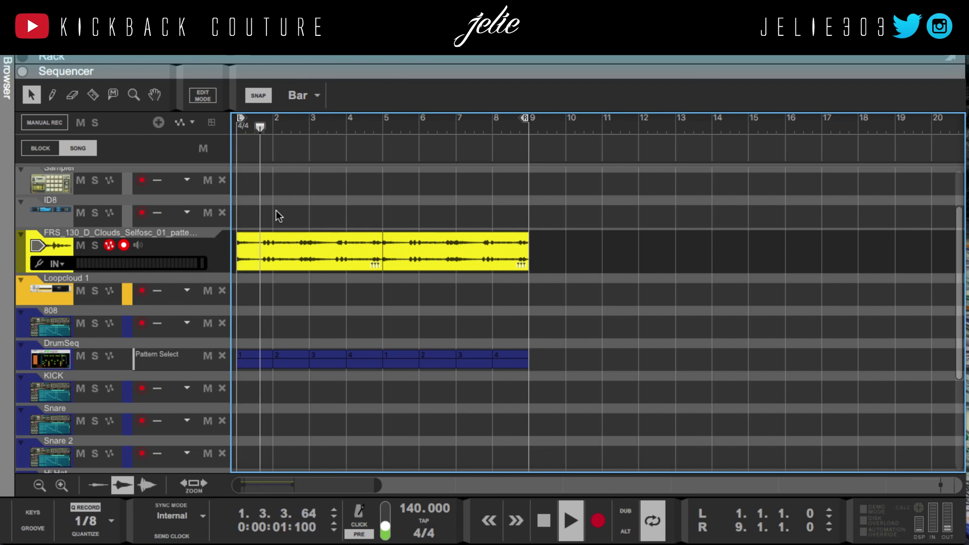
{"action": "key", "text": "space"}
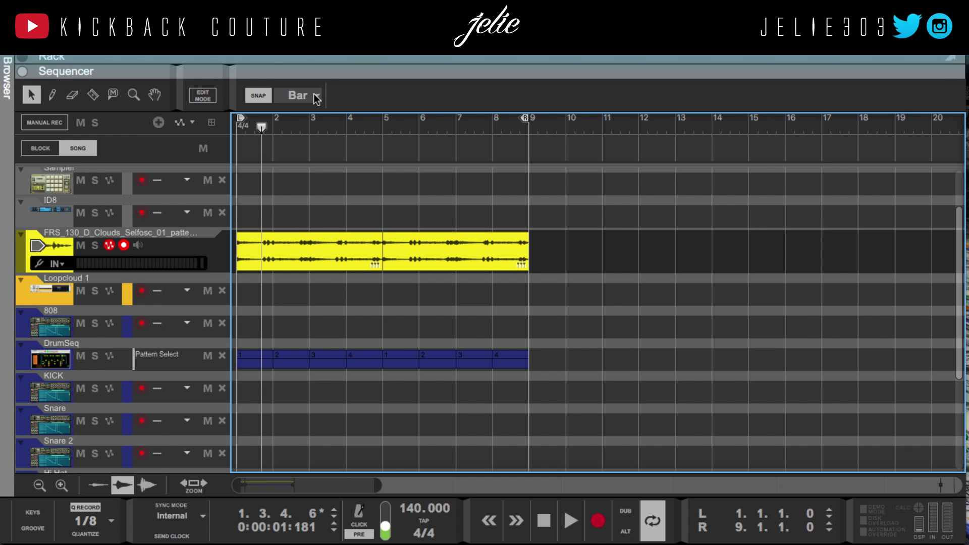
Return to the full rack view and hide the insert effects section of the Loopcloud 1 channel
{"action": "left_click_drag", "start_coordinate": [351, 68], "coordinate": [360, 398]}
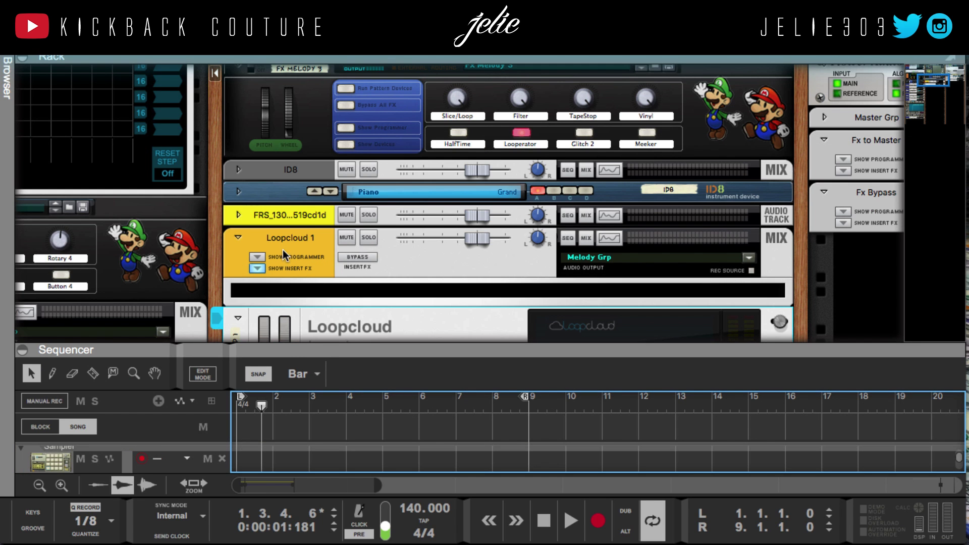
{"action": "scroll", "coordinate": [285, 255], "scroll_direction": "down", "scroll_amount": 1}
{"action": "left_click_drag", "start_coordinate": [317, 344], "coordinate": [314, 483]}
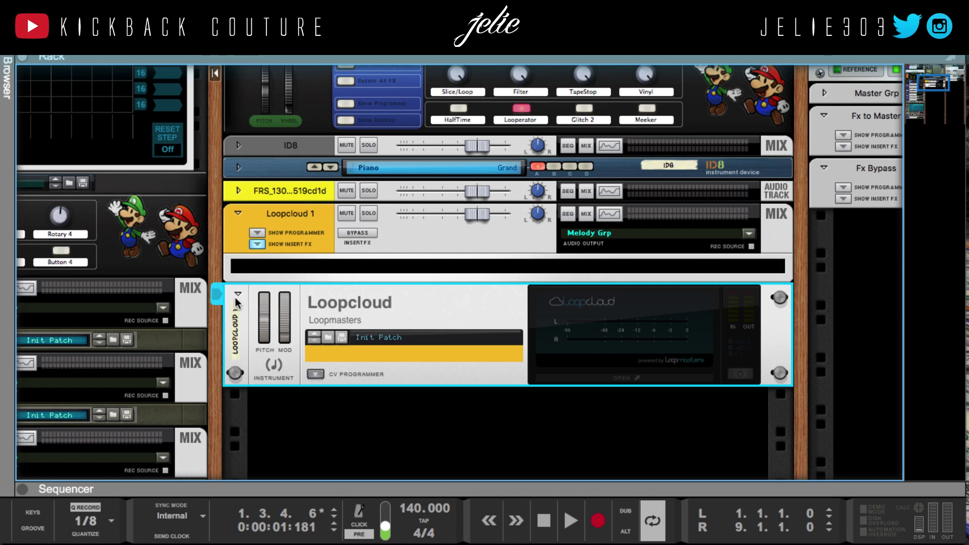
{"action": "left_click", "coordinate": [258, 243]}
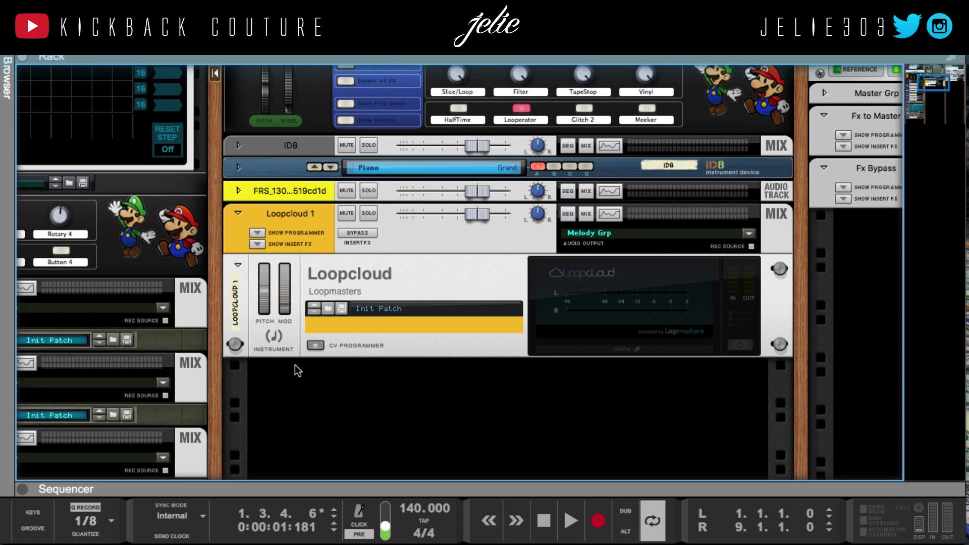
Switch the Loopcloud instrument plug-in back on, open its plug-in window, and move it to the rack's upper edge
{"action": "left_click", "coordinate": [641, 347]}
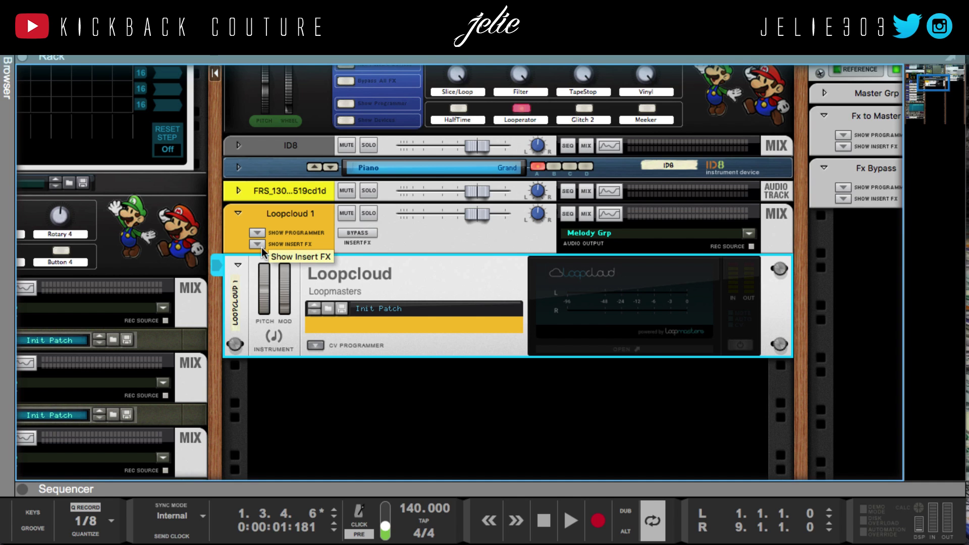
{"action": "left_click", "coordinate": [740, 345]}
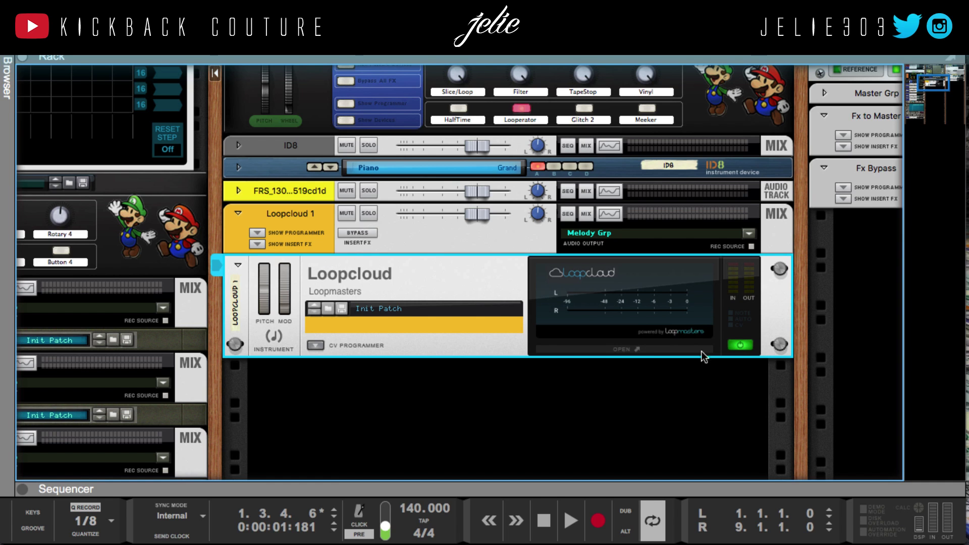
{"action": "left_click", "coordinate": [624, 349]}
{"action": "left_click_drag", "start_coordinate": [458, 127], "coordinate": [400, 42]}
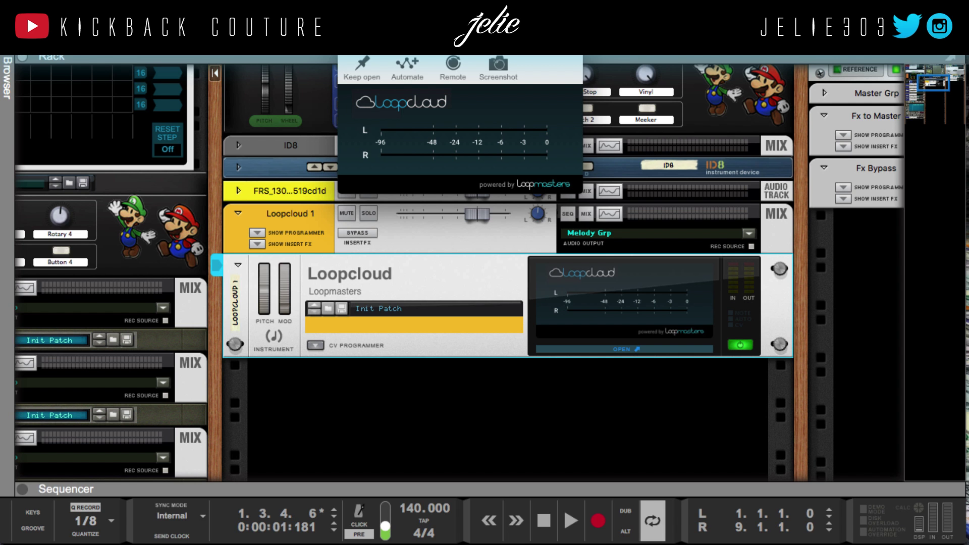
Play the beat, show the 808 channel's insert devices, and select the Vaccin8.wav sample zone in its NN-XT sampler
{"action": "key", "text": "space"}
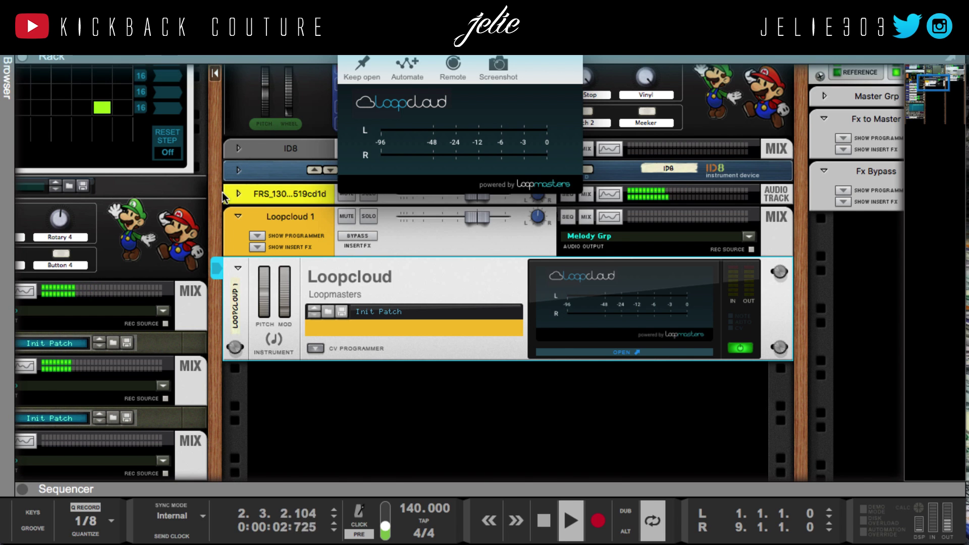
{"action": "scroll", "coordinate": [222, 192], "scroll_direction": "right", "scroll_amount": 5}
{"action": "scroll", "coordinate": [206, 283], "scroll_direction": "up", "scroll_amount": 8}
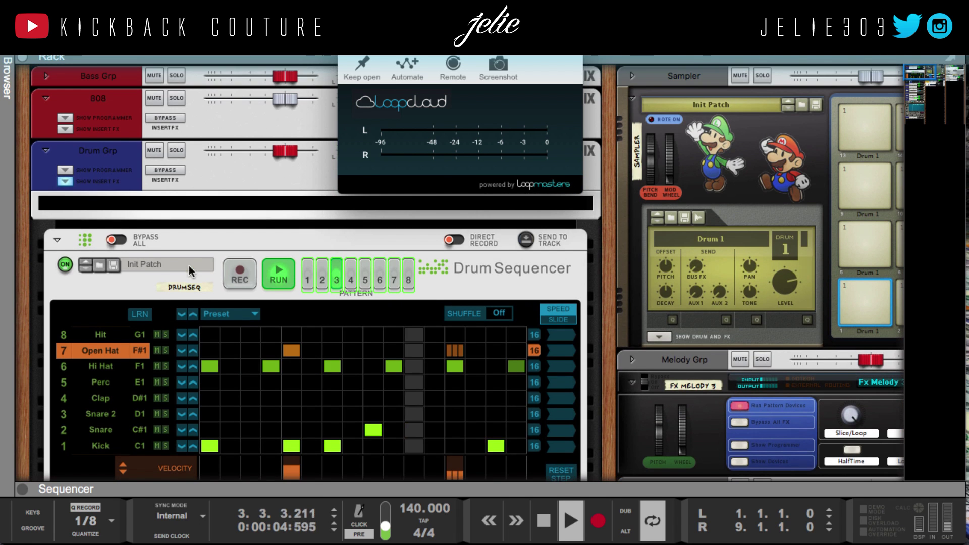
{"action": "scroll", "coordinate": [189, 273], "scroll_direction": "up", "scroll_amount": 5}
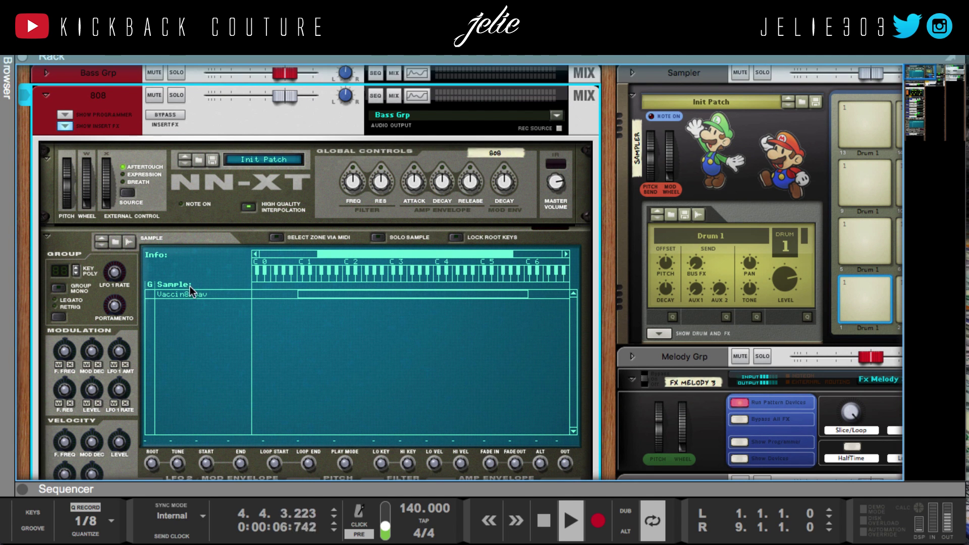
{"action": "left_click", "coordinate": [189, 295]}
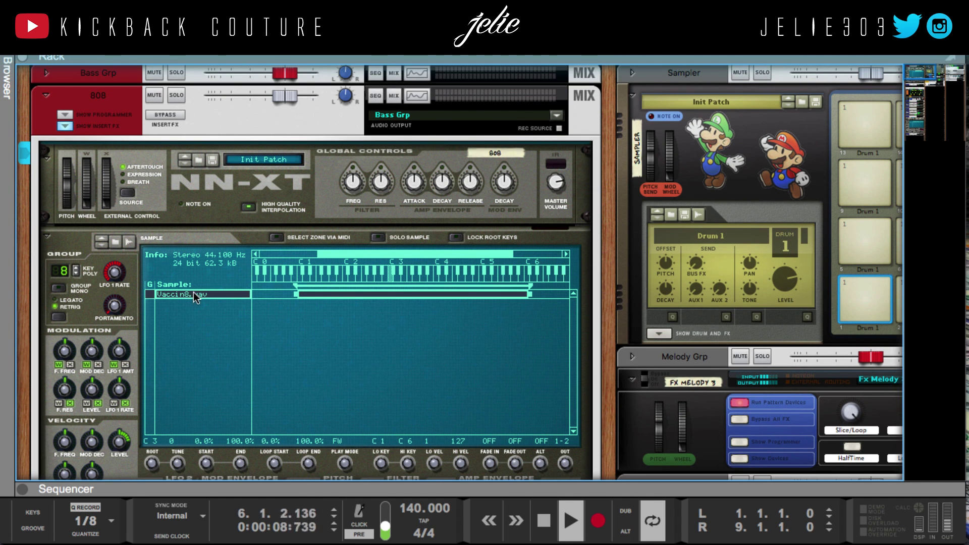
{"action": "scroll", "coordinate": [26, 150], "scroll_direction": "down", "scroll_amount": 3}
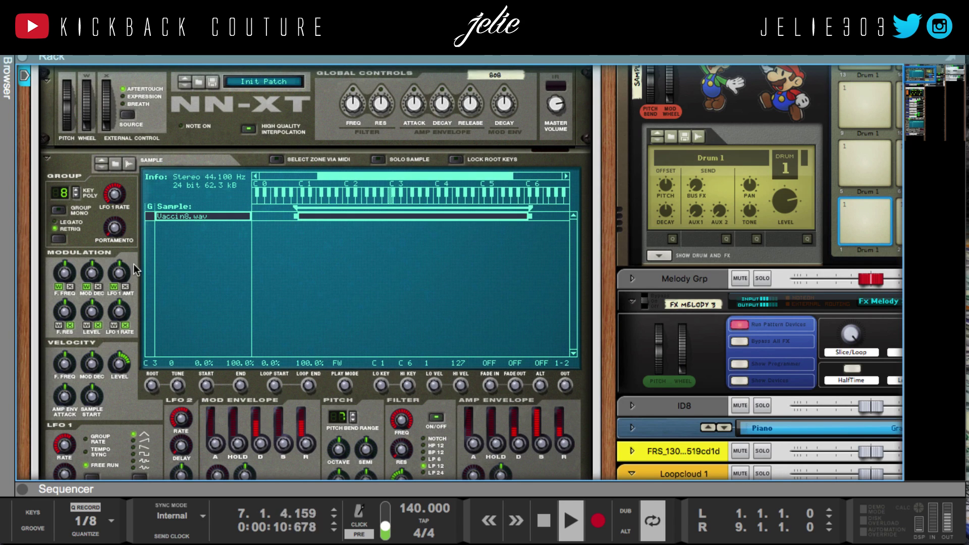